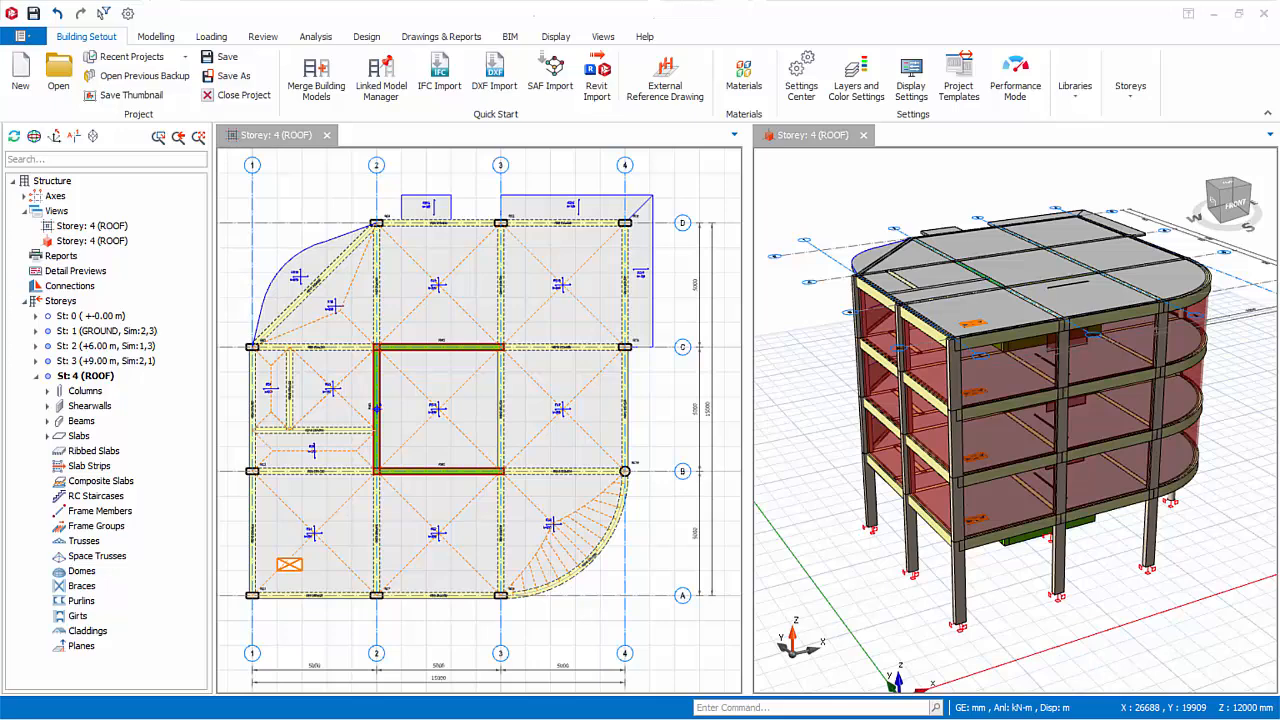
Open the member re-labelling options and include columns, shearwalls, beams and slabs on all storeys.
click(263, 36)
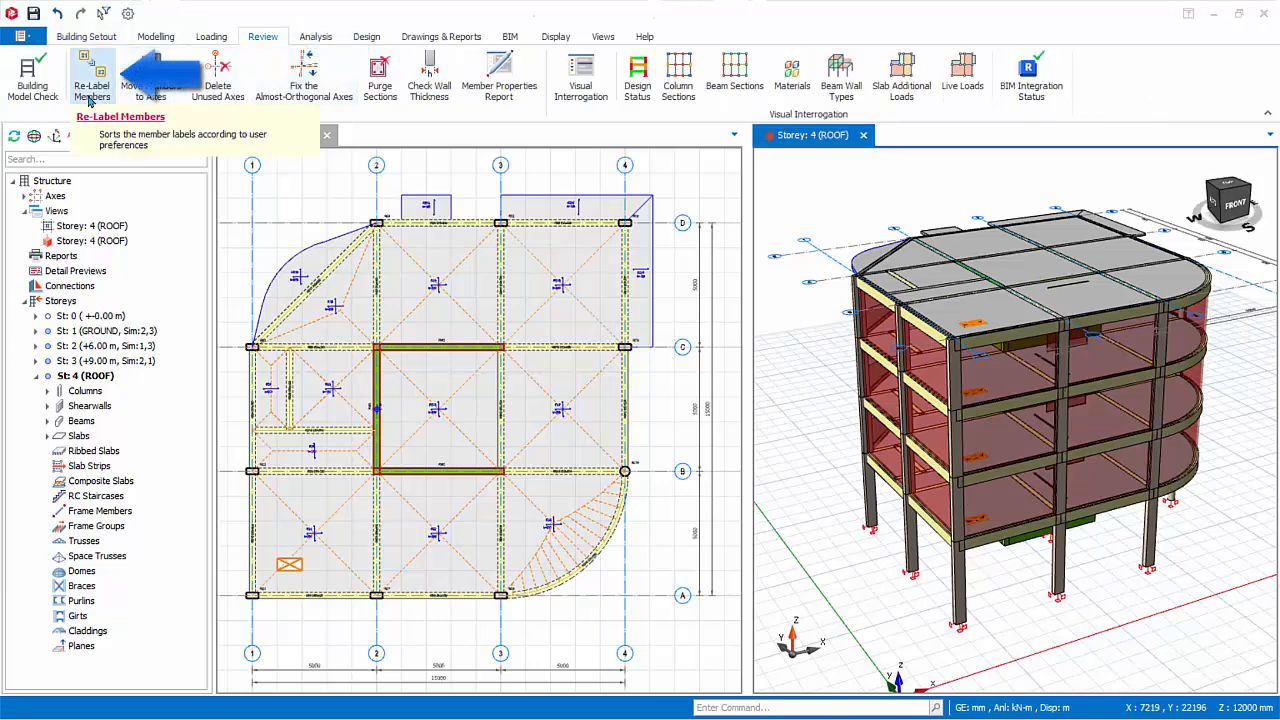
click(92, 76)
click(703, 428)
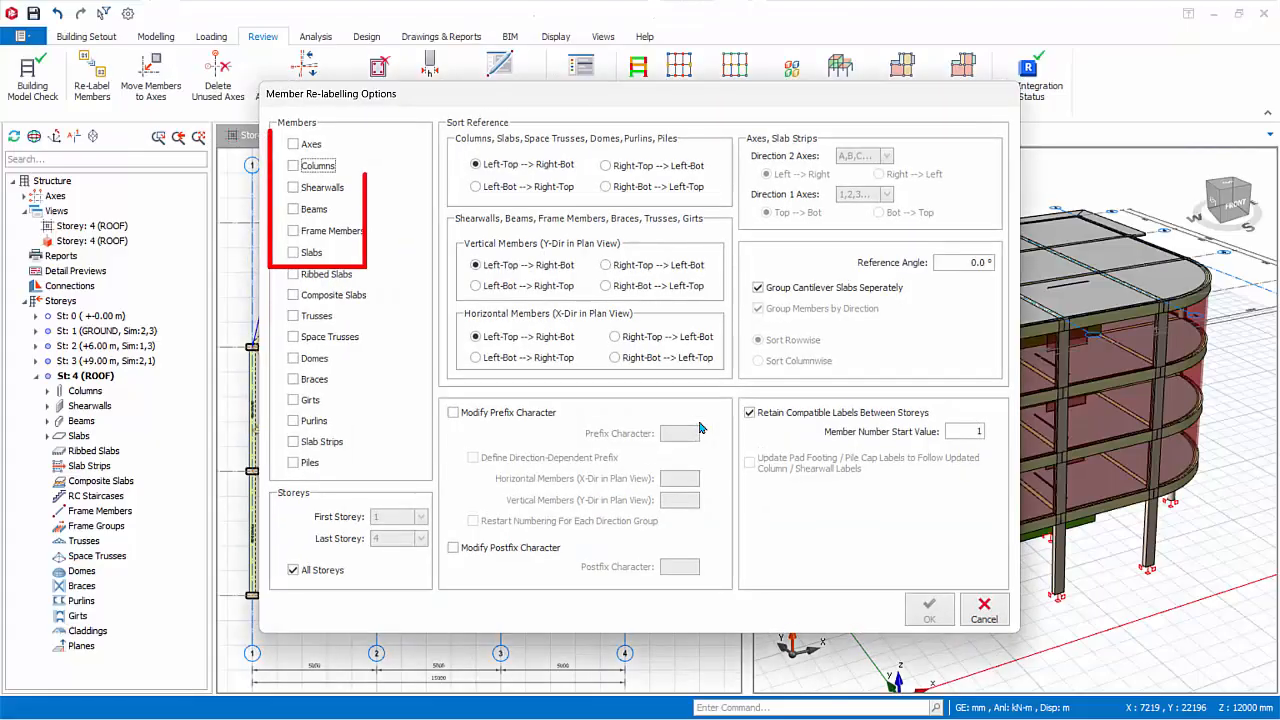
click(293, 165)
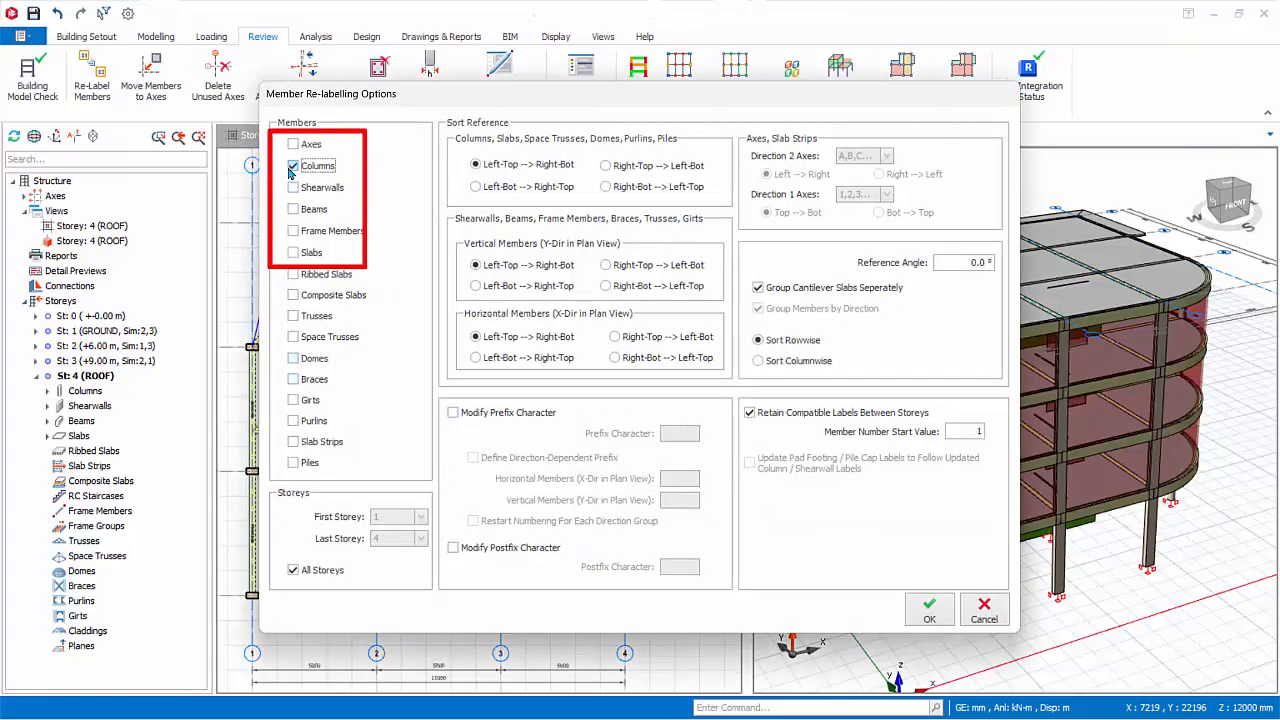
click(293, 187)
click(292, 209)
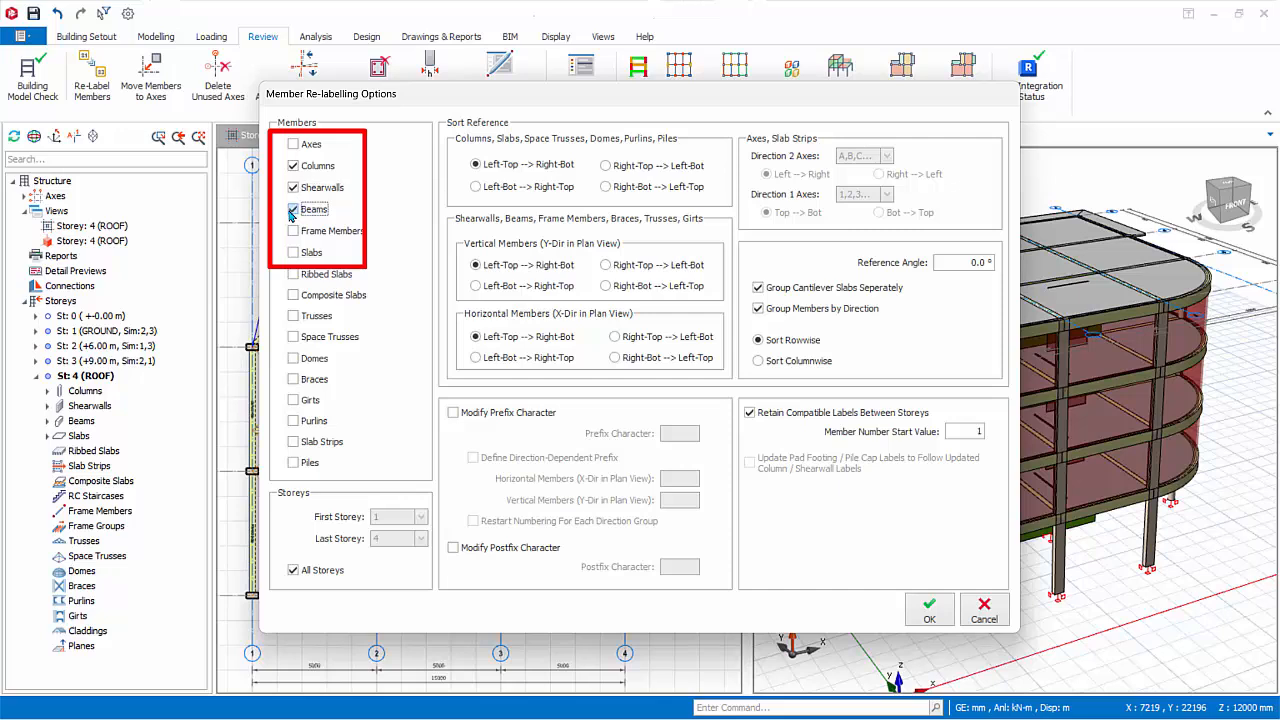
click(293, 252)
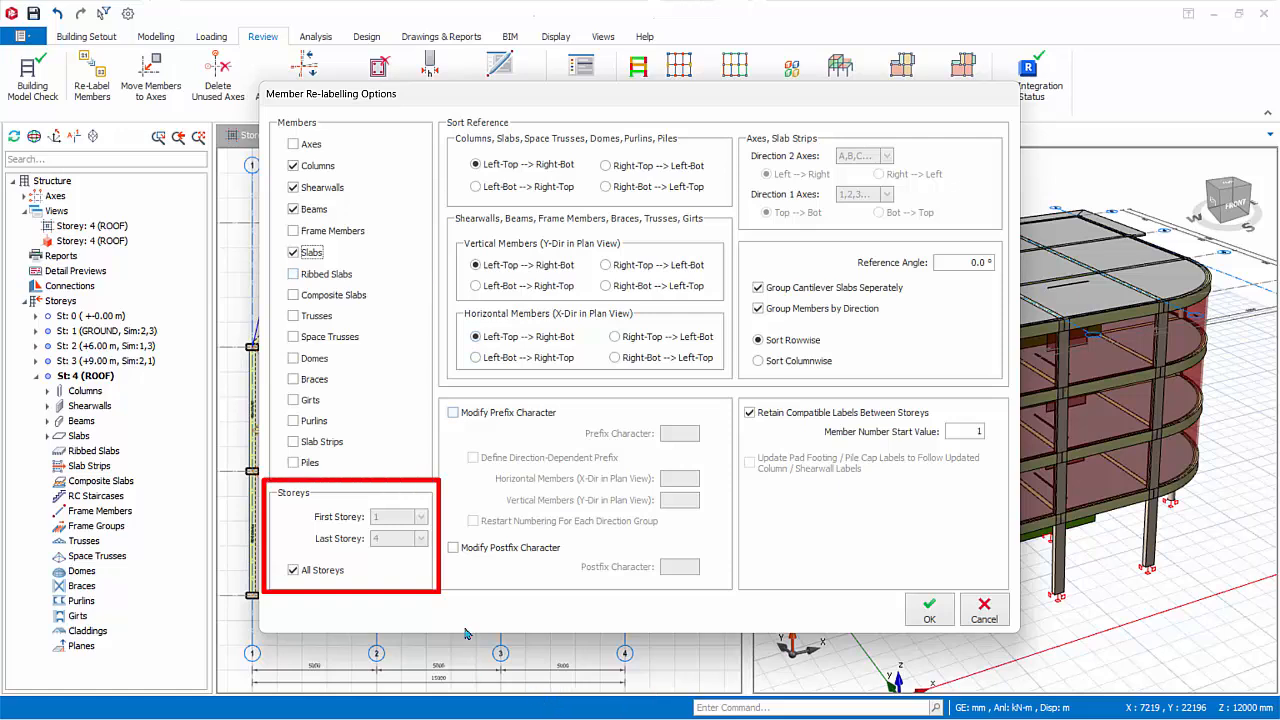
click(294, 572)
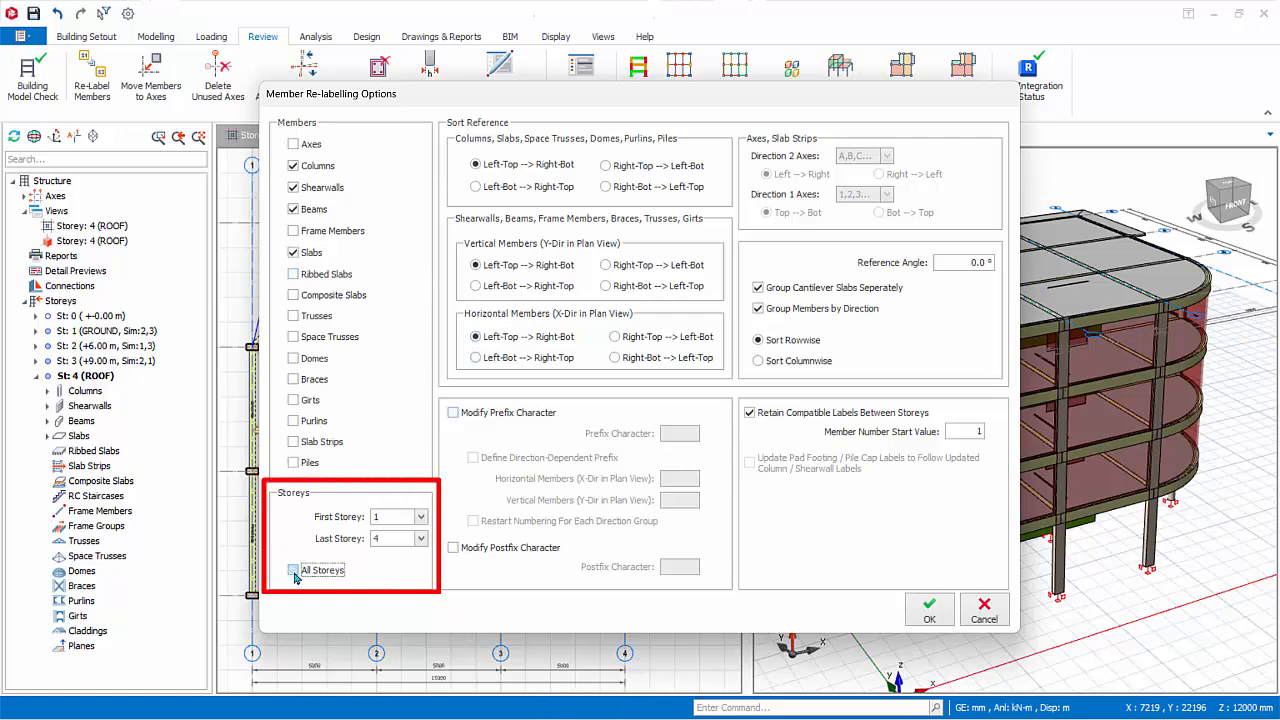
click(294, 571)
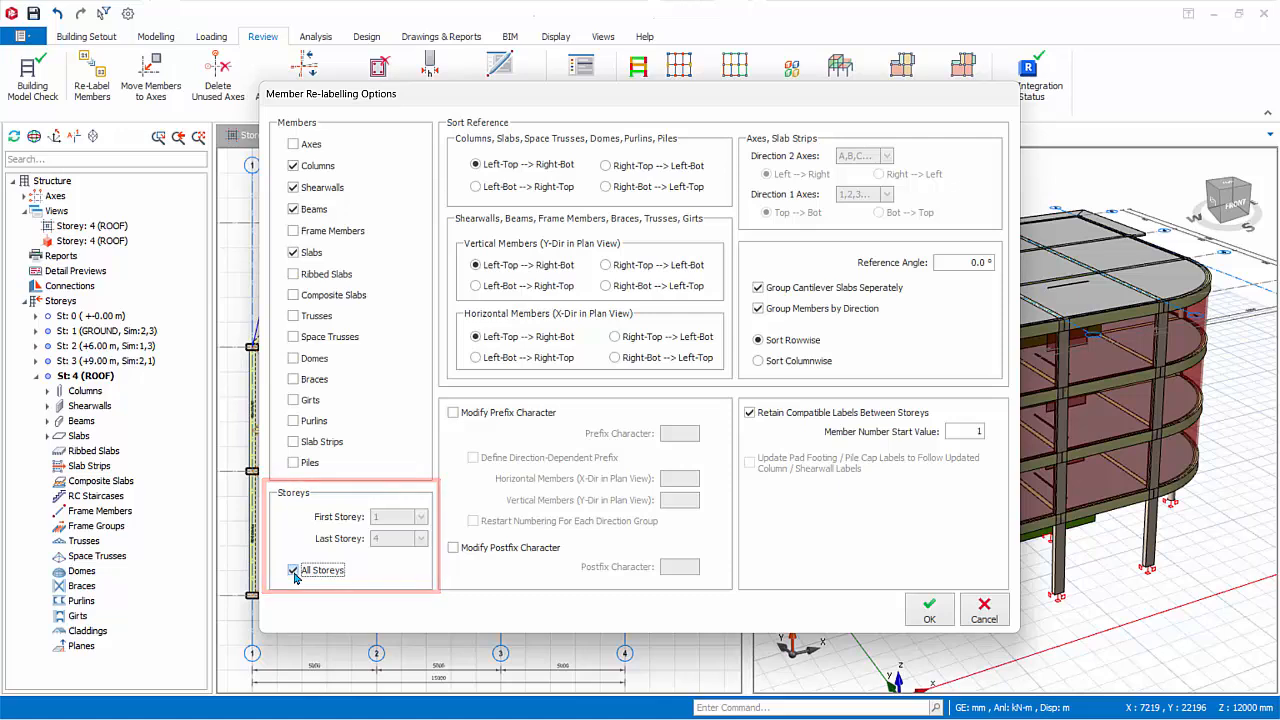
Set the sort reference to Left-Bot --> Right-Top for columns and slabs, vertical members and horizontal members.
click(475, 186)
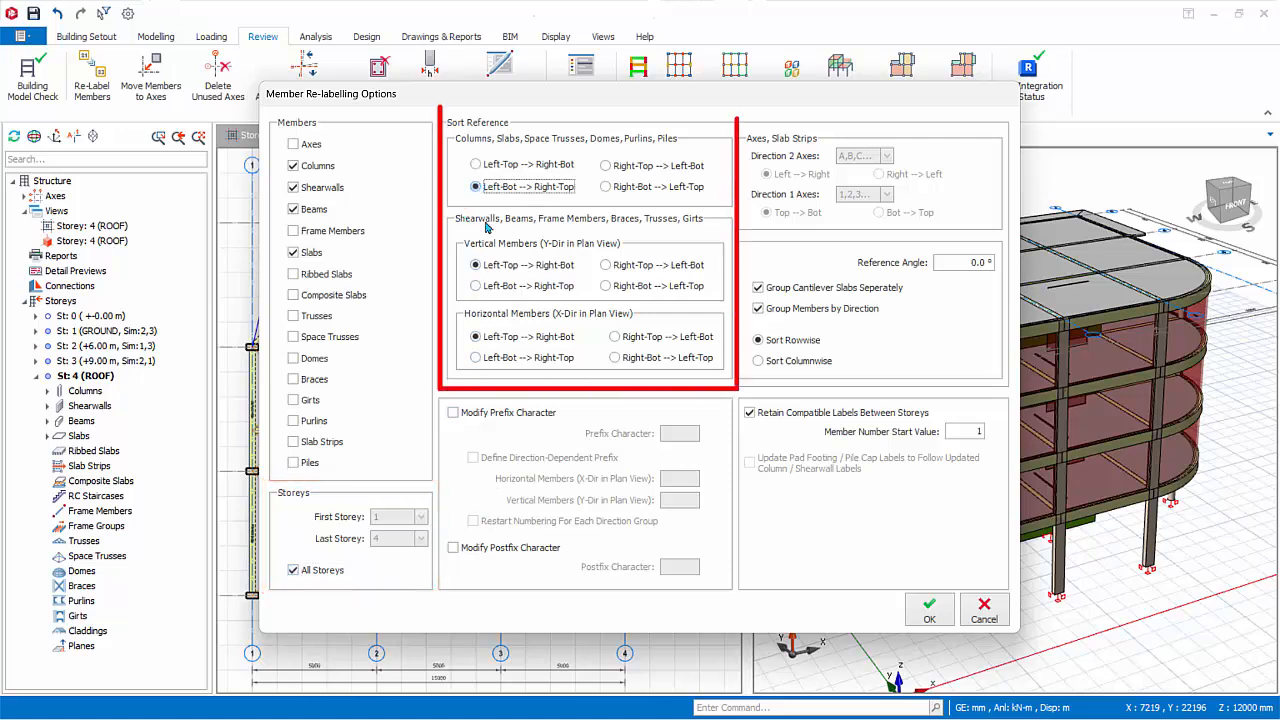
click(475, 286)
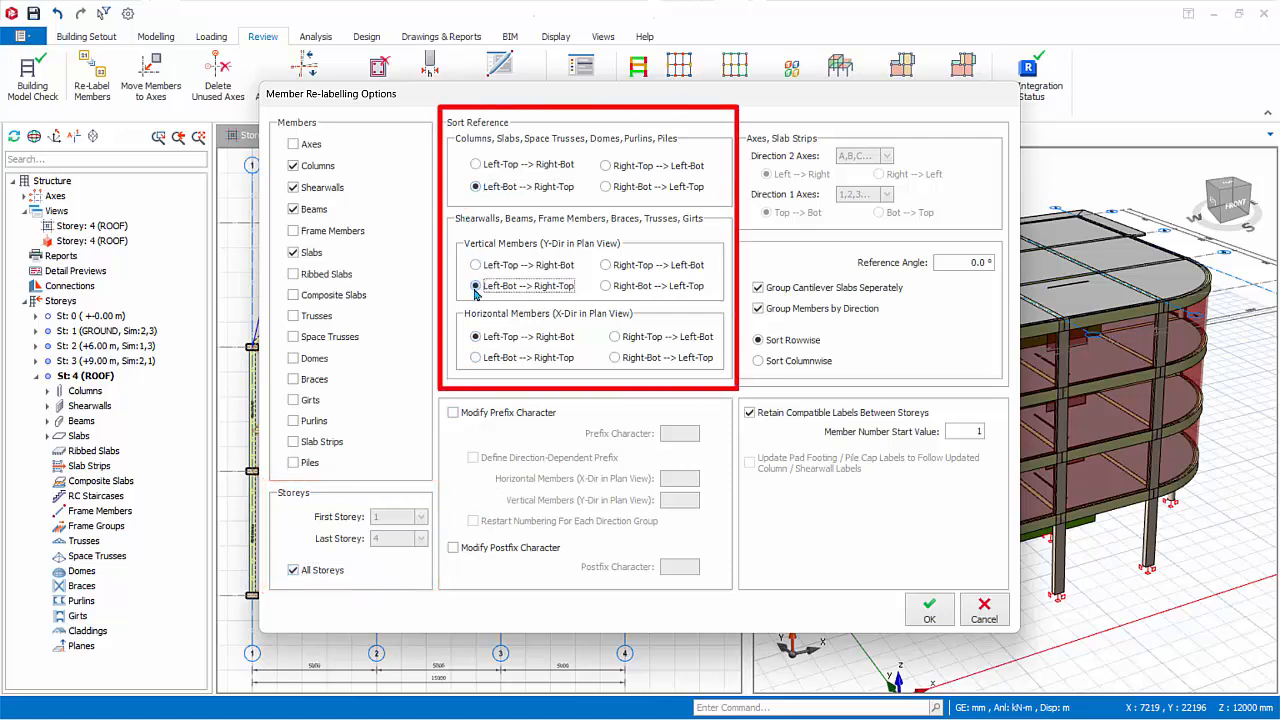
click(476, 358)
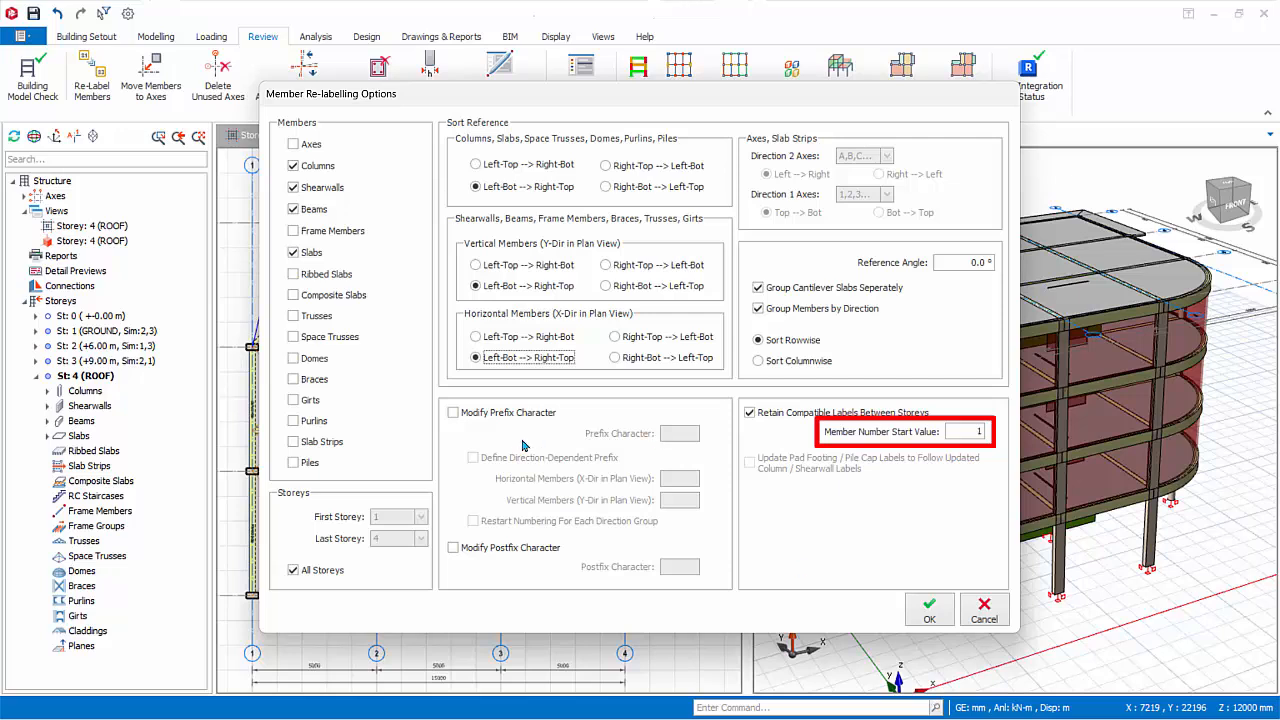
Enable prefix modification with prefix P, direction-dependent prefixes H for horizontal and V for vertical members, and numbering restarted for each direction group.
click(455, 413)
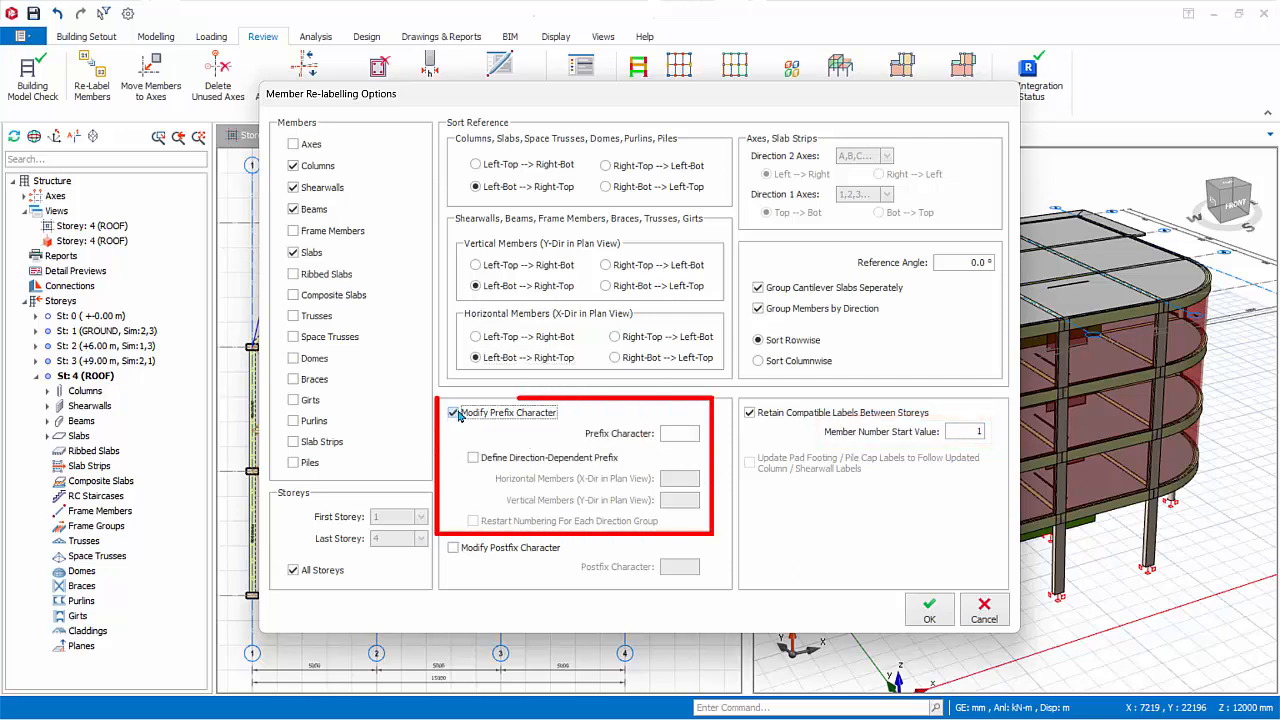
click(691, 433)
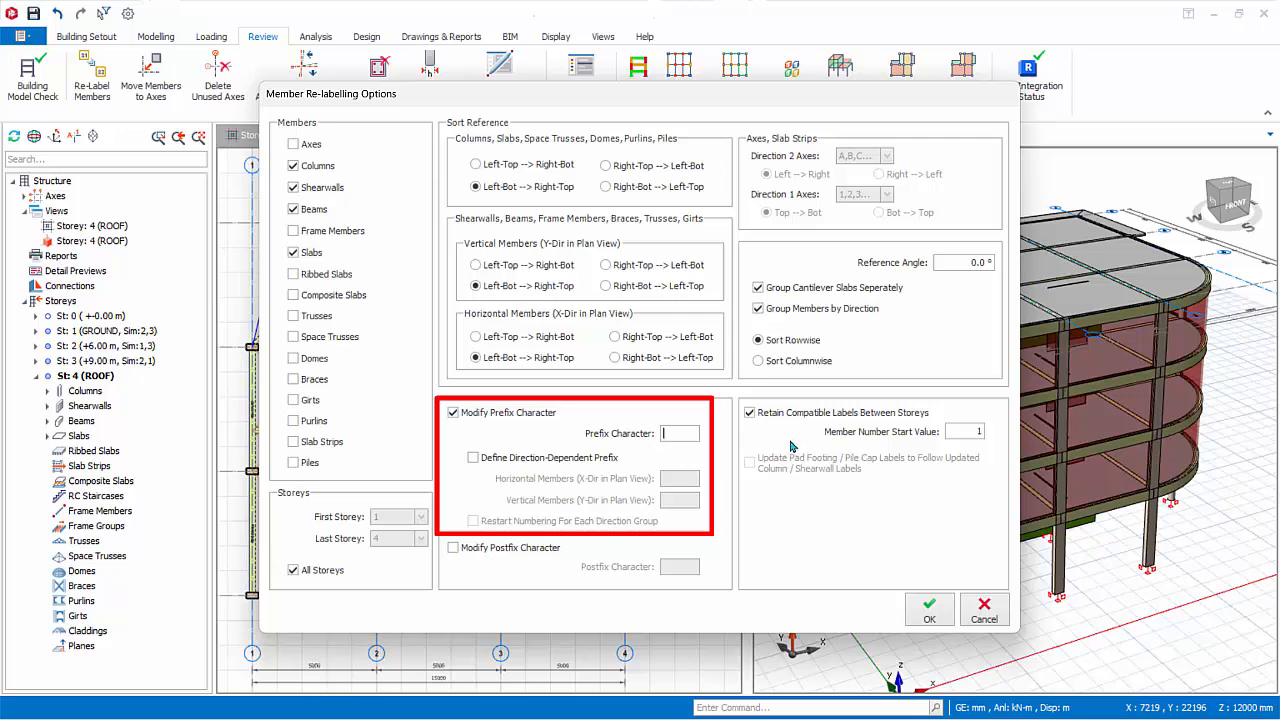
text(P)
click(482, 462)
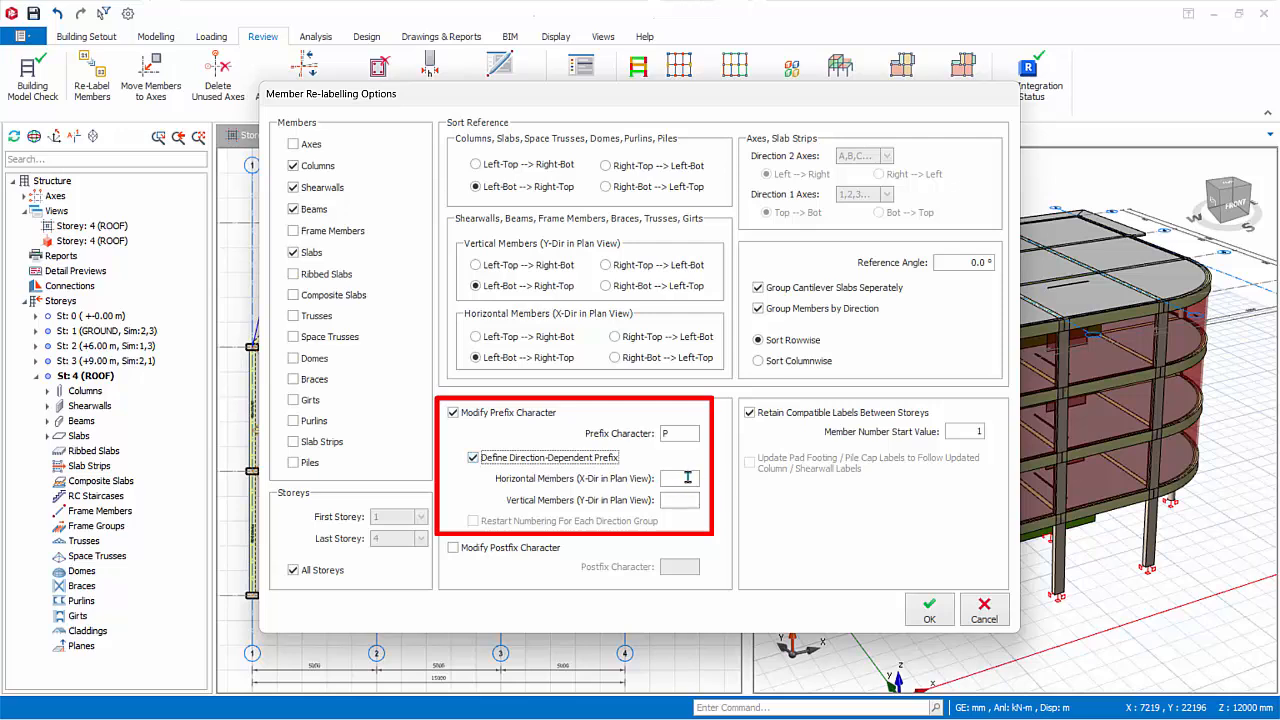
click(687, 478)
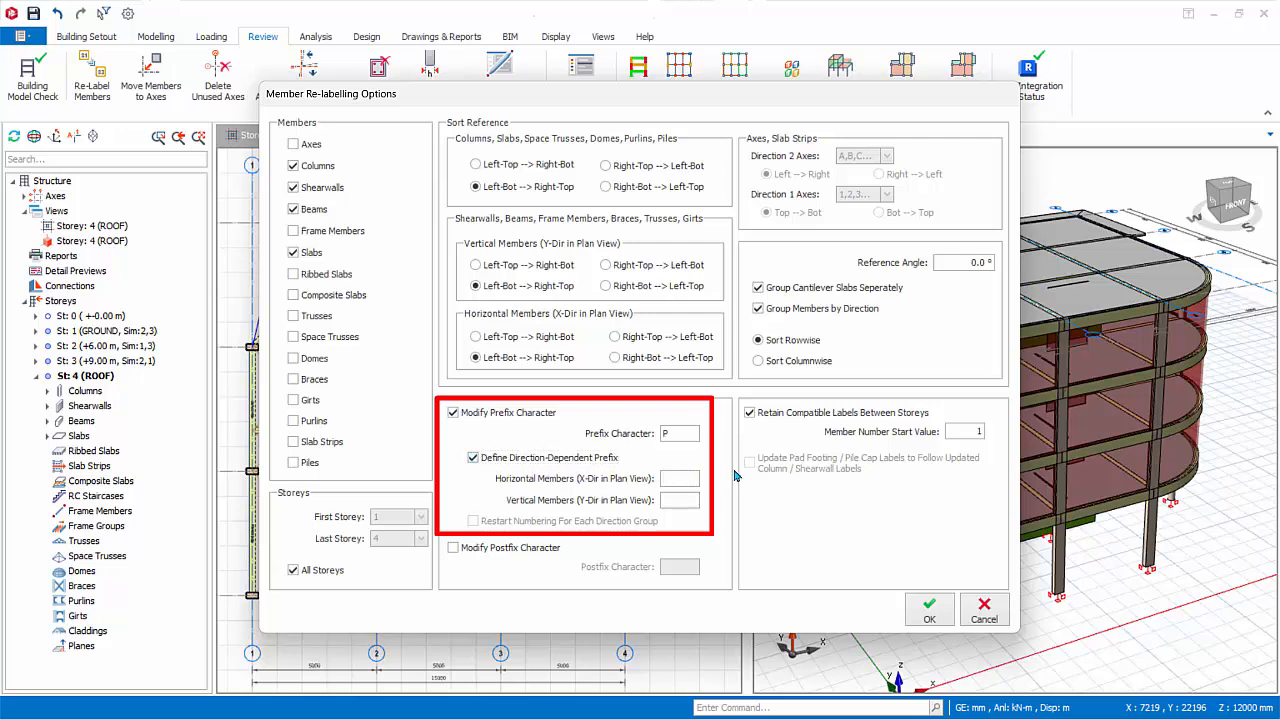
text(H)
click(676, 503)
text(V)
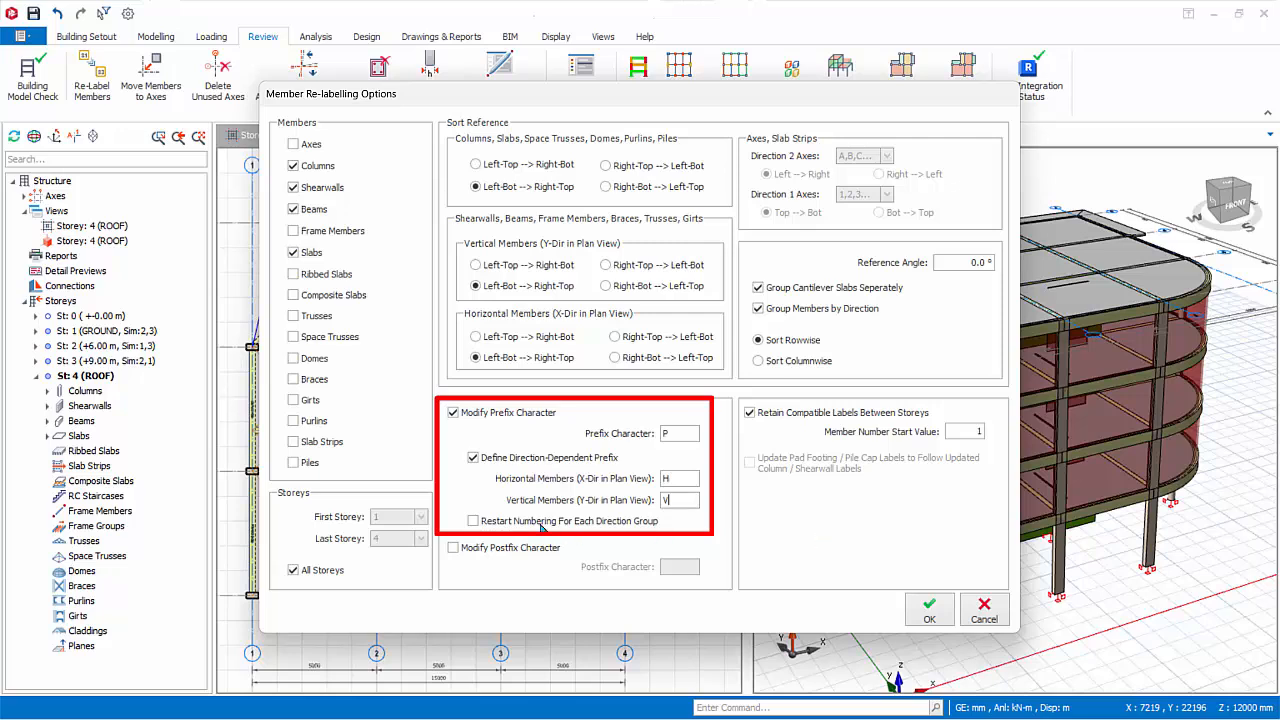
click(478, 519)
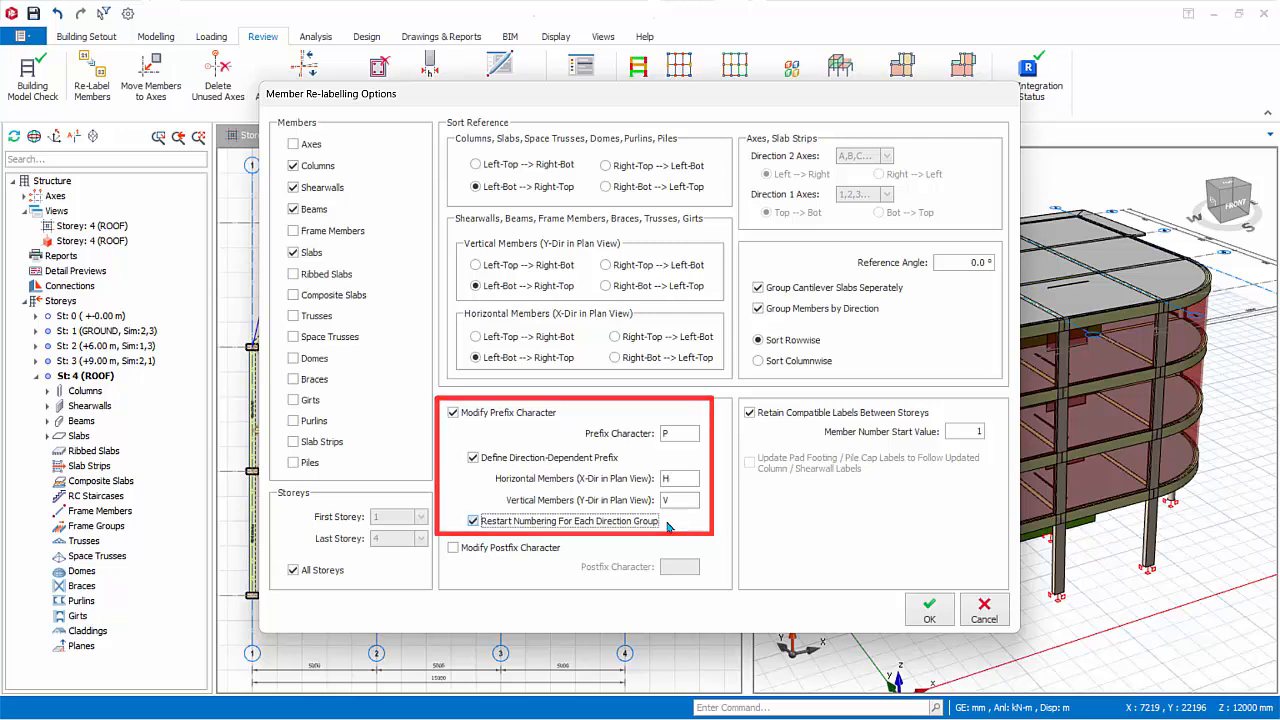
Enable postfix modification and set the postfix character to A.
click(451, 549)
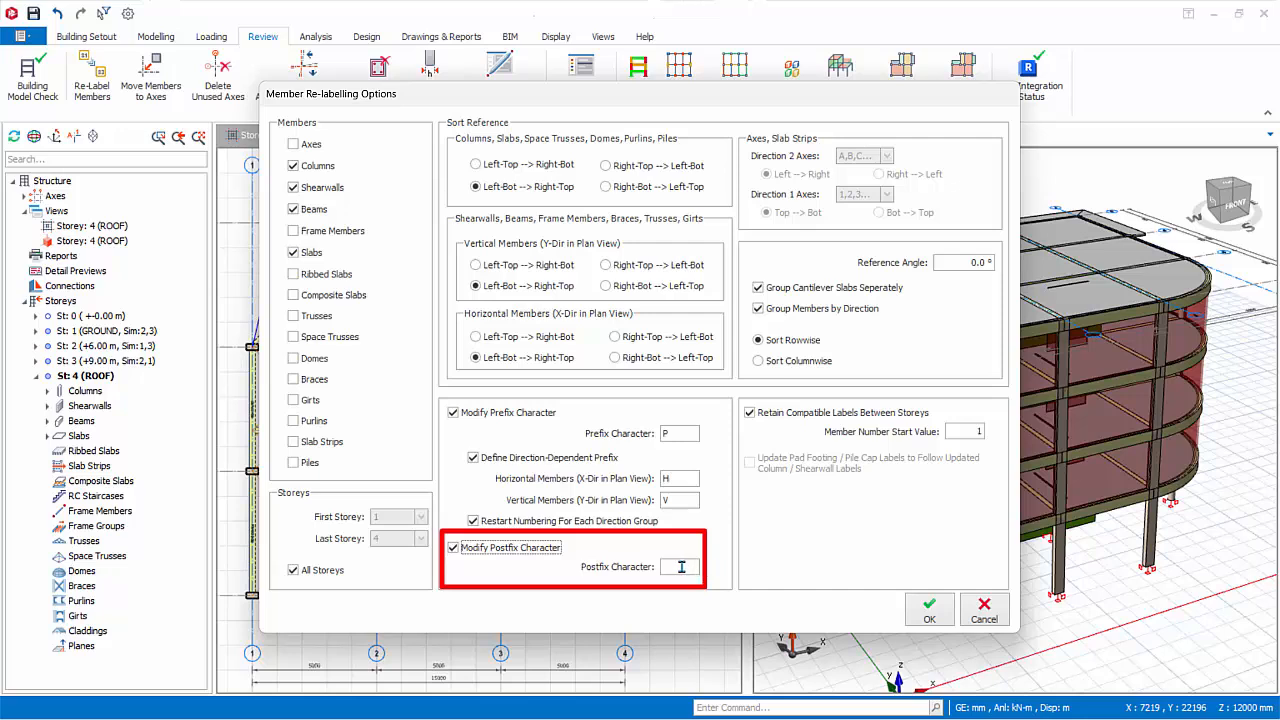
click(681, 567)
text(A)
Turn off prefix modification and the retaining of compatible labels between storeys, and apply the re-labelling.
click(455, 413)
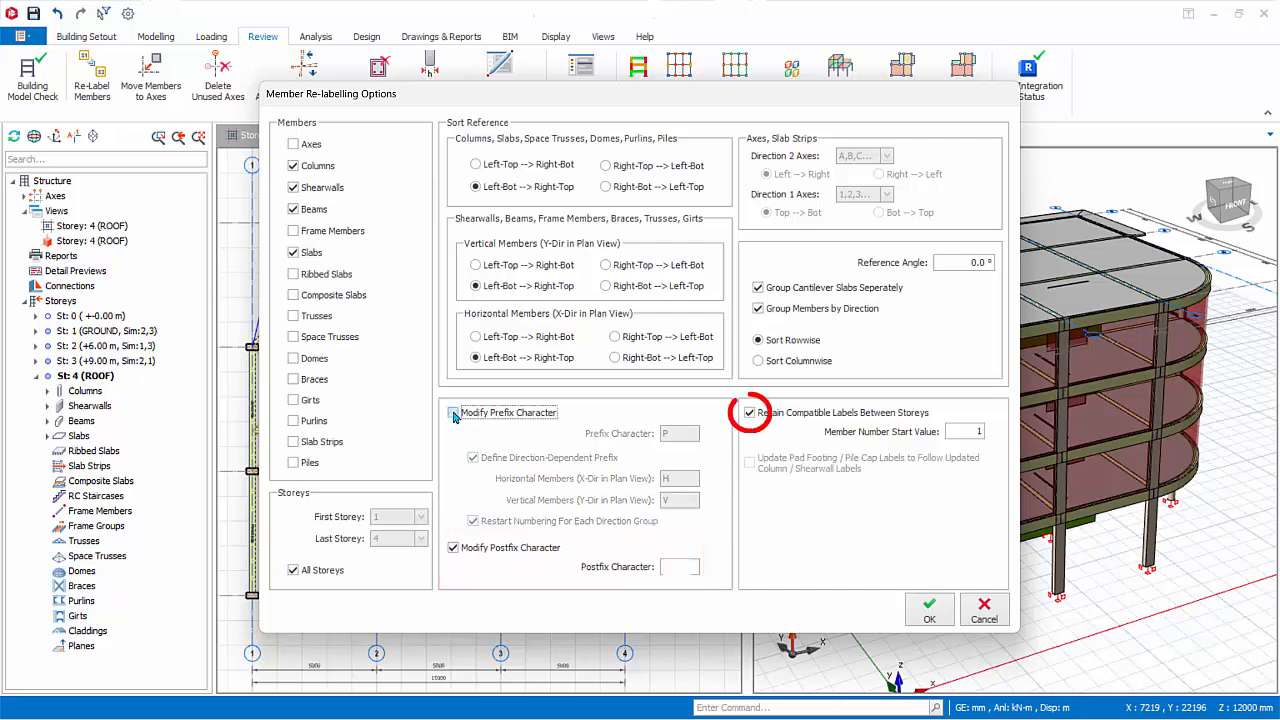
click(749, 413)
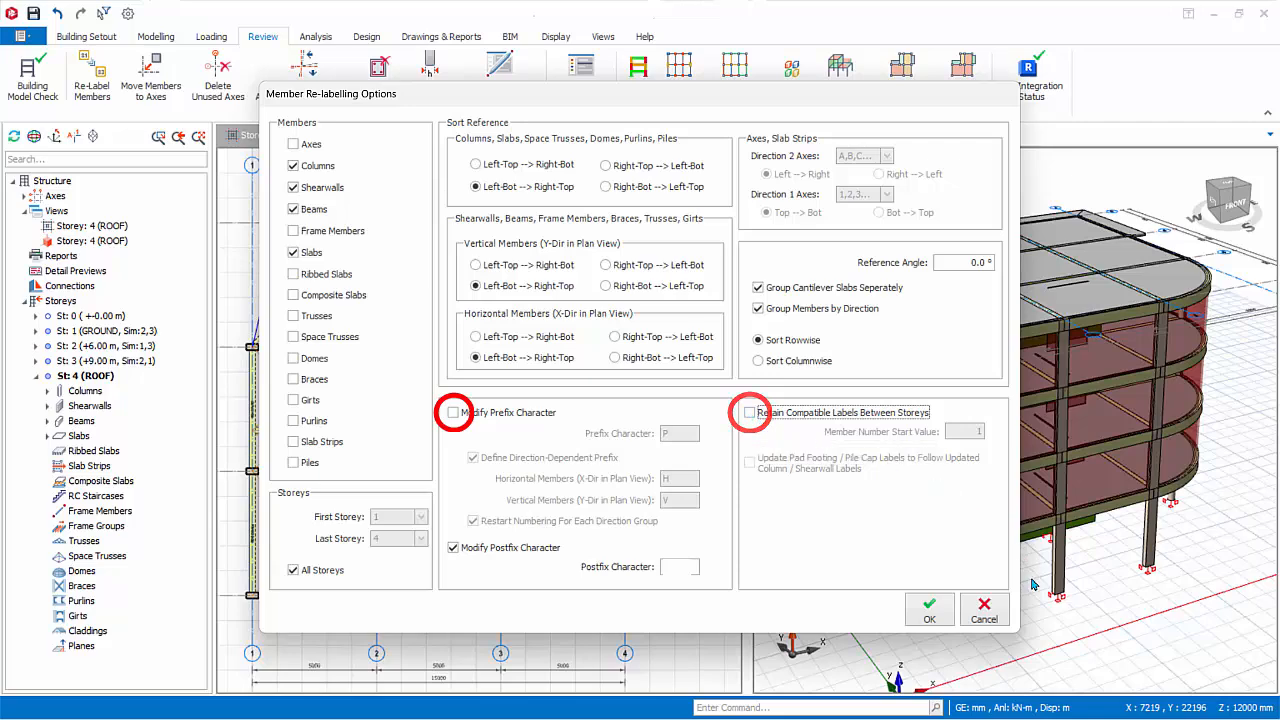
click(930, 612)
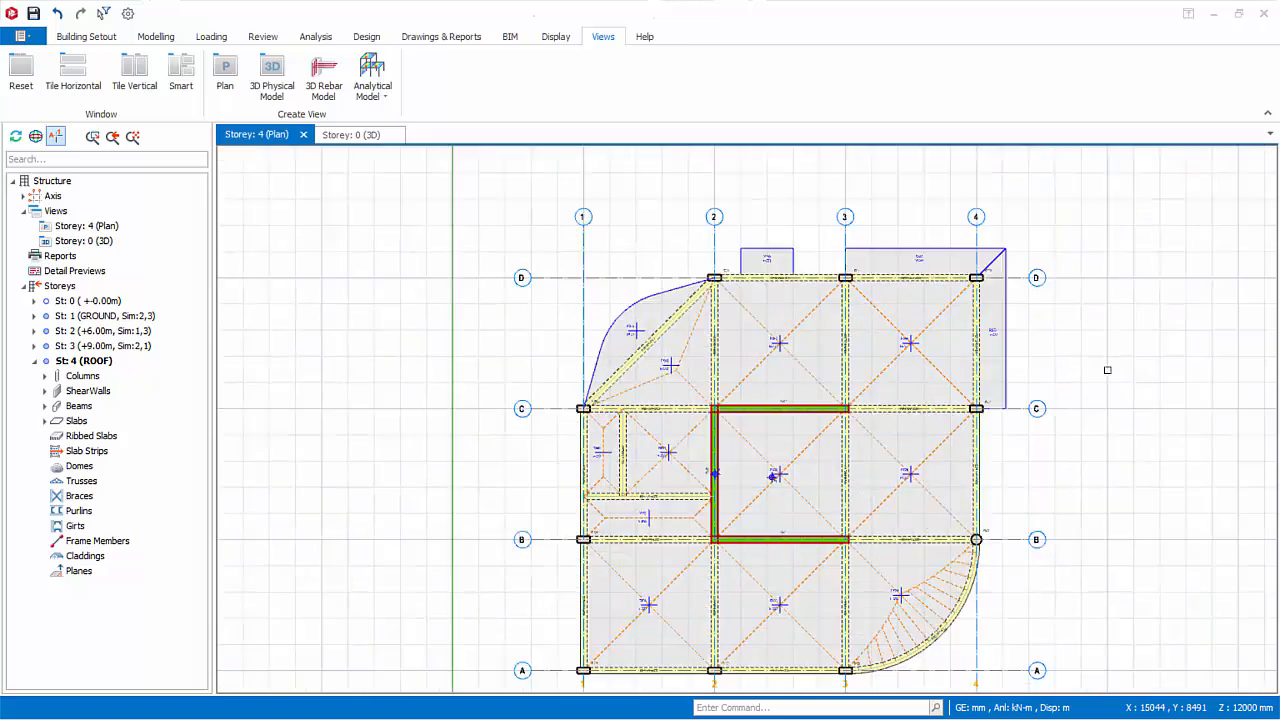
Open the Visual Interrogation settings for the Storey 1 (GROUND) plan and place the dialog clear of the drawing.
scroll(1107, 370, up, 8)
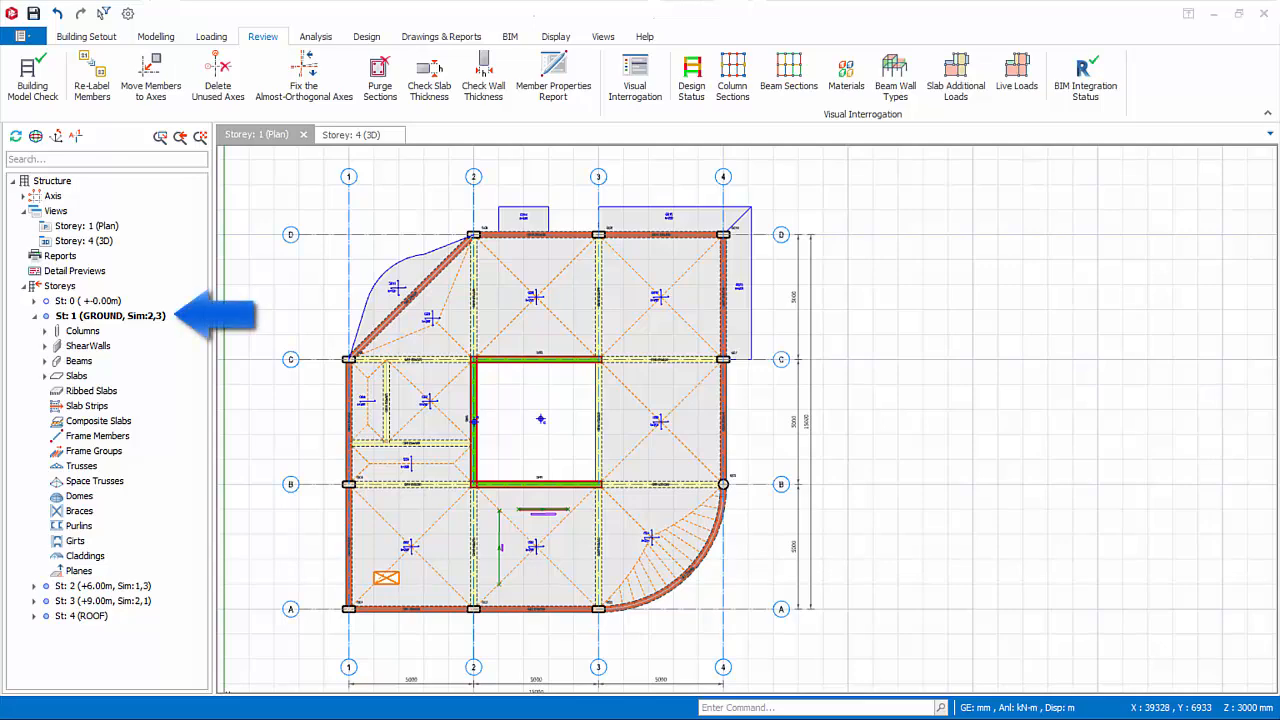
scroll(607, 566, down, 1)
middle_drag(607, 566, 587, 508)
click(105, 316)
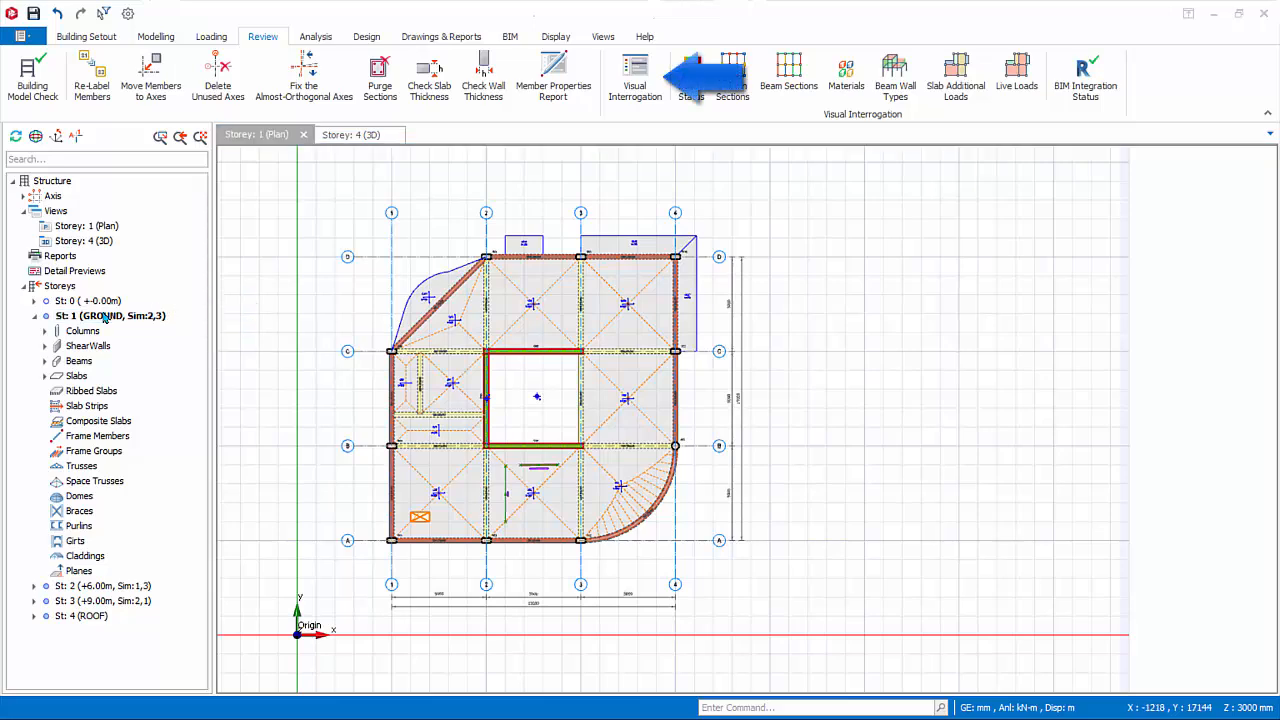
click(635, 78)
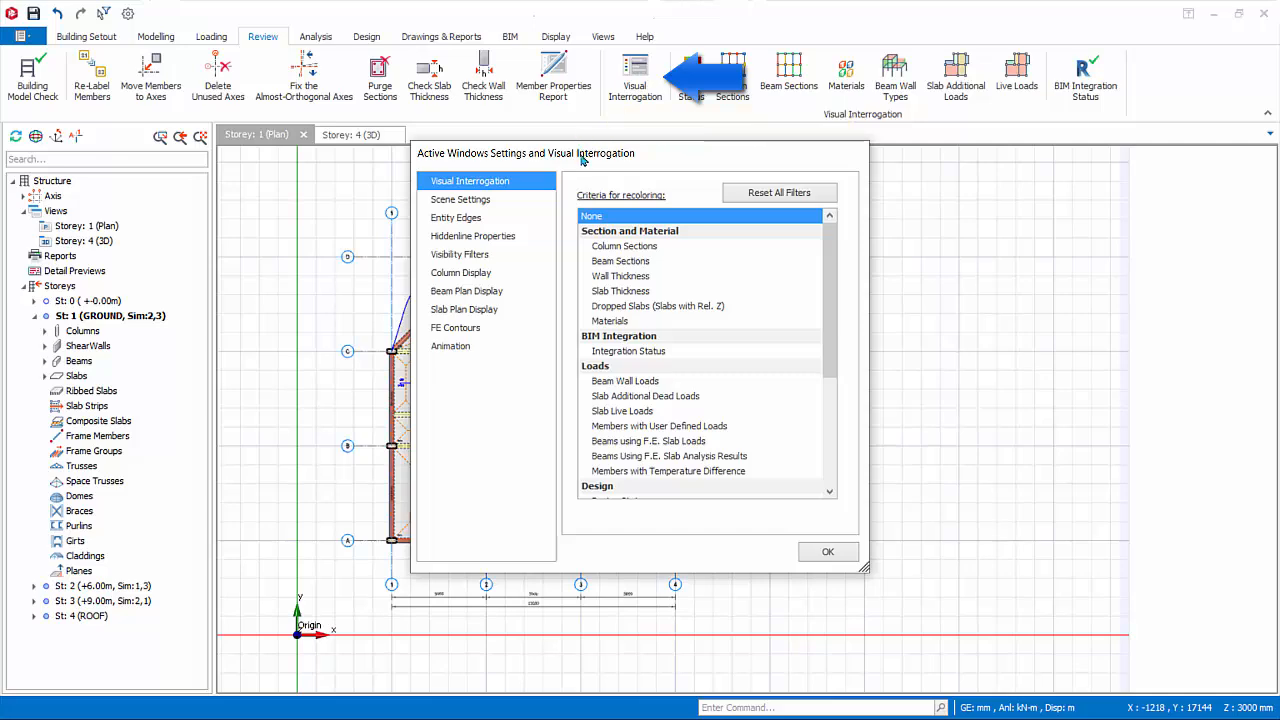
drag(581, 162, 900, 200)
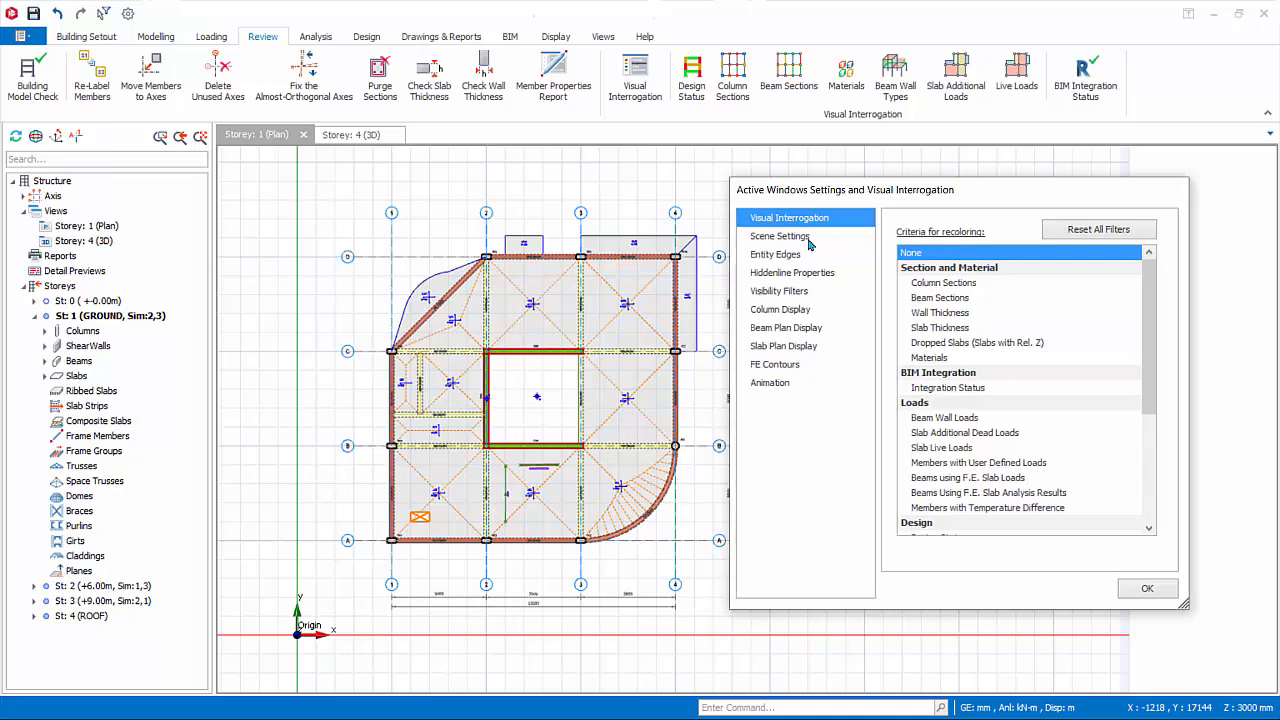
Recolour the Storey 1 plan in turn by column sections, beam sections, wall thickness, slab thickness, dropped slabs and materials.
click(945, 283)
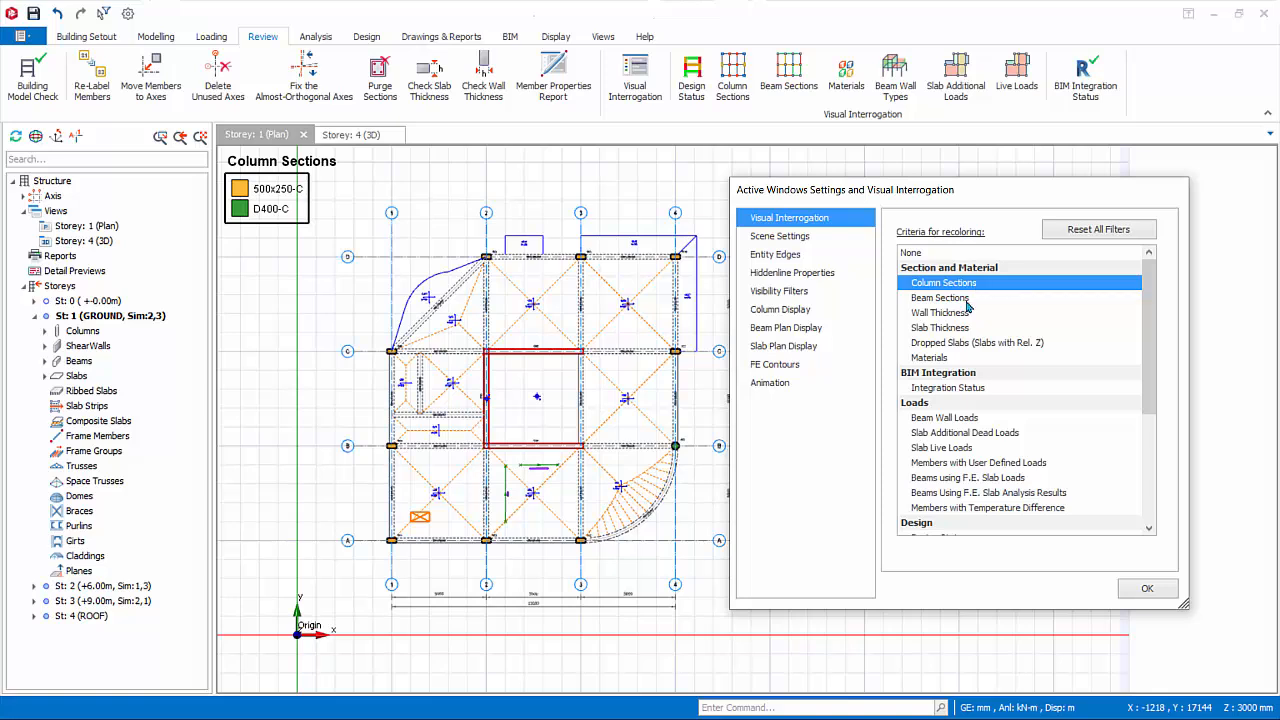
click(965, 298)
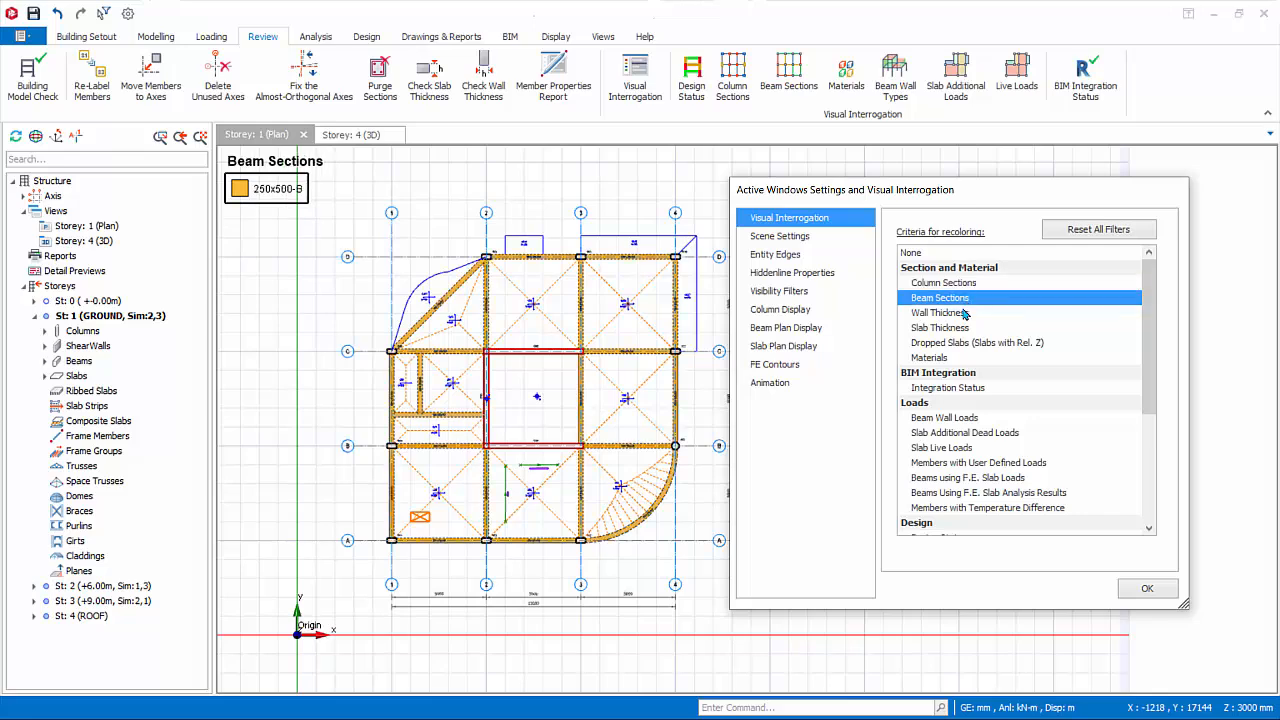
click(953, 317)
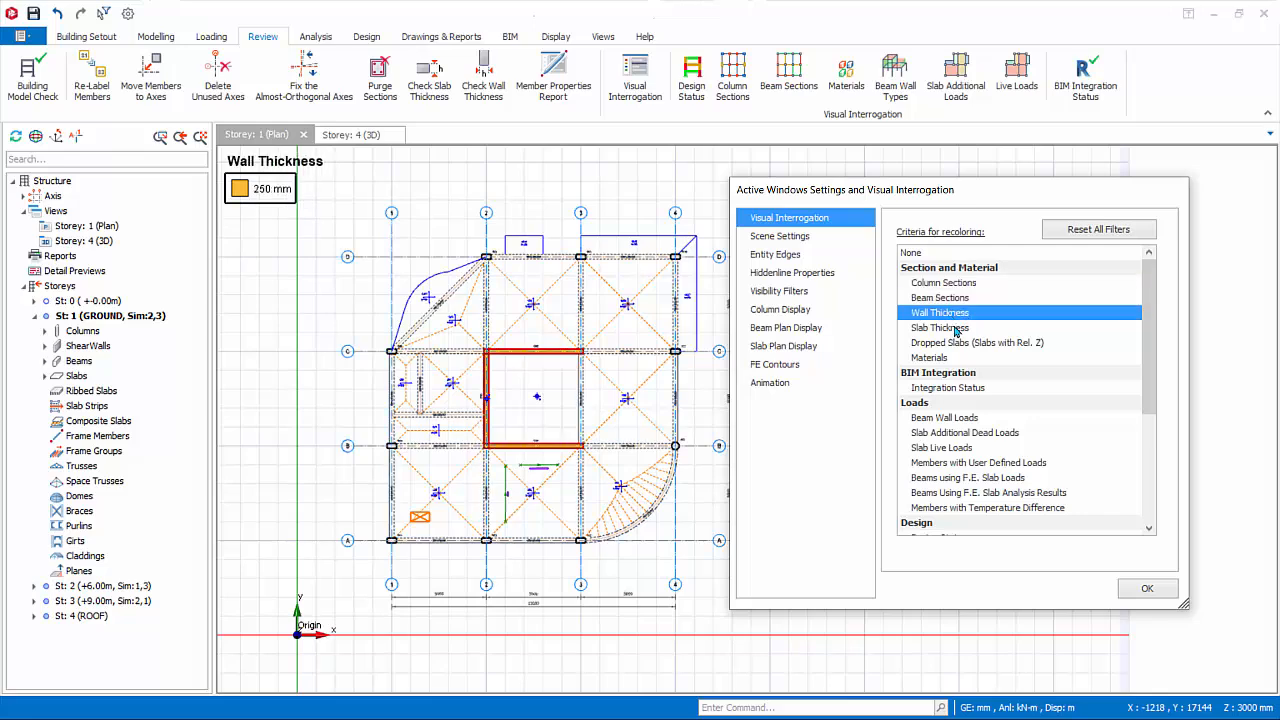
click(955, 329)
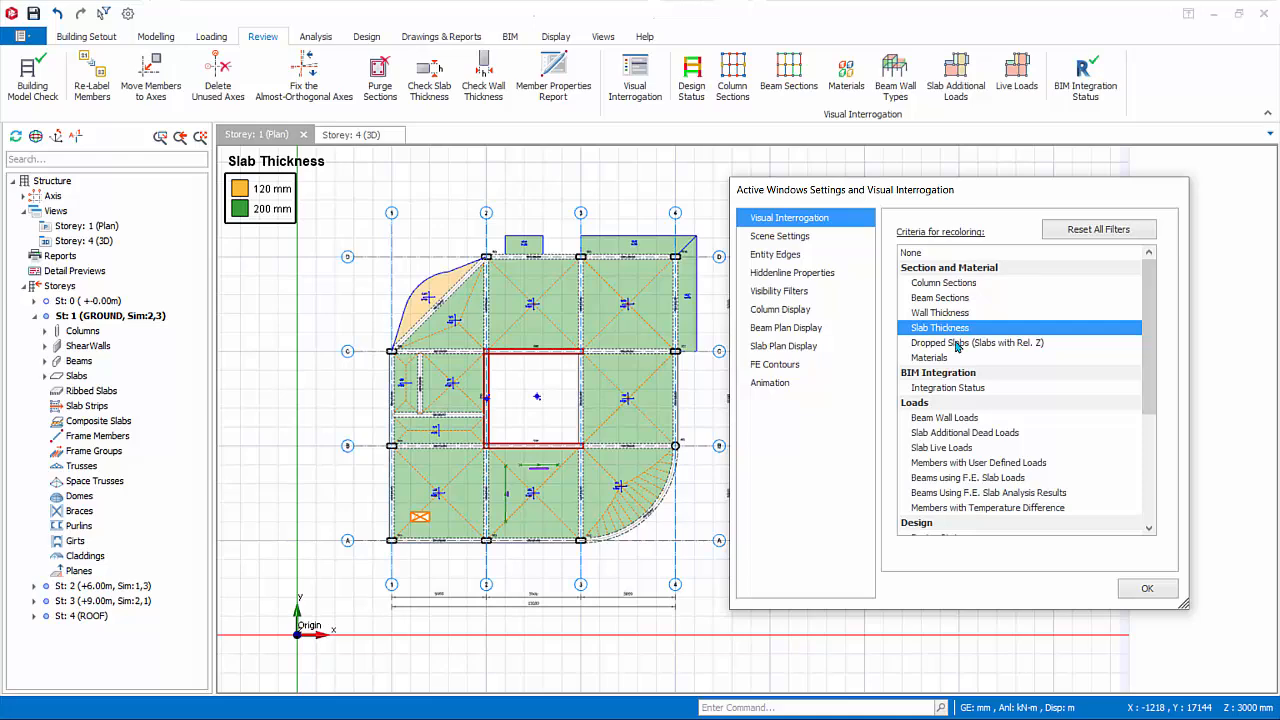
click(952, 343)
click(929, 357)
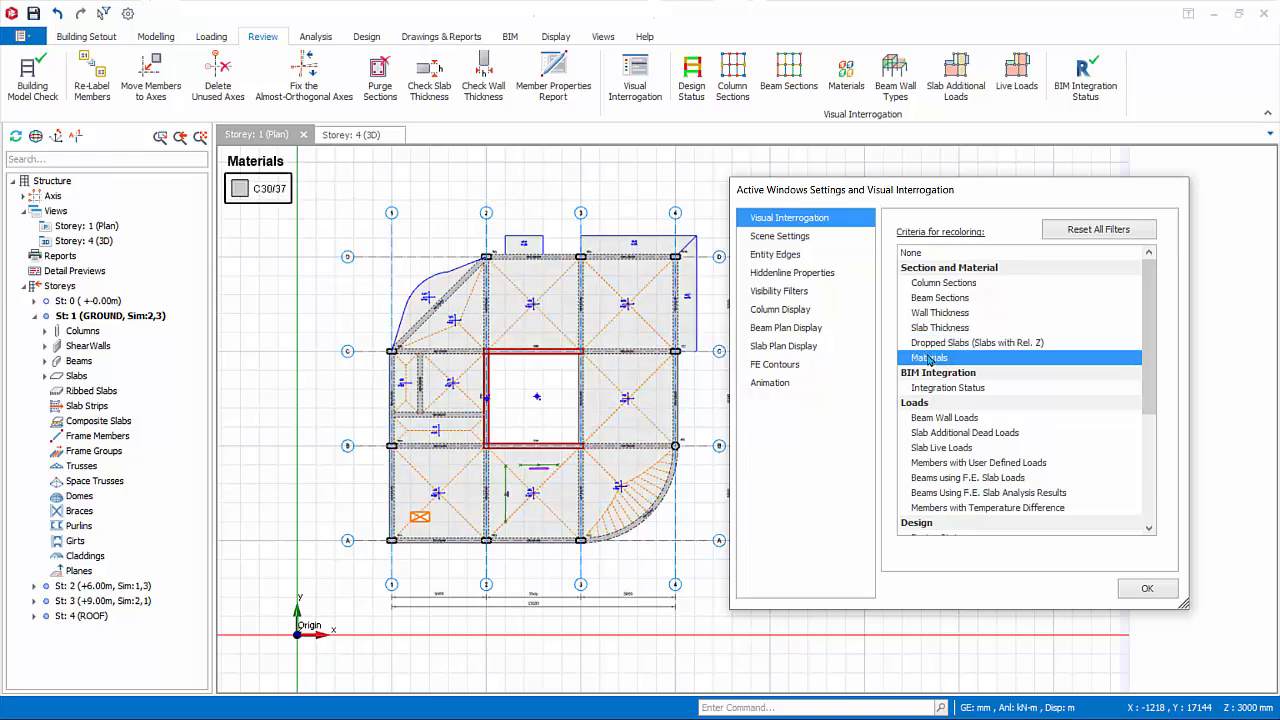
Recolour the plan in turn by beam wall loads, slab additional dead loads, slab live loads, members with user defined loads and beams using F.E. slab loads.
click(937, 419)
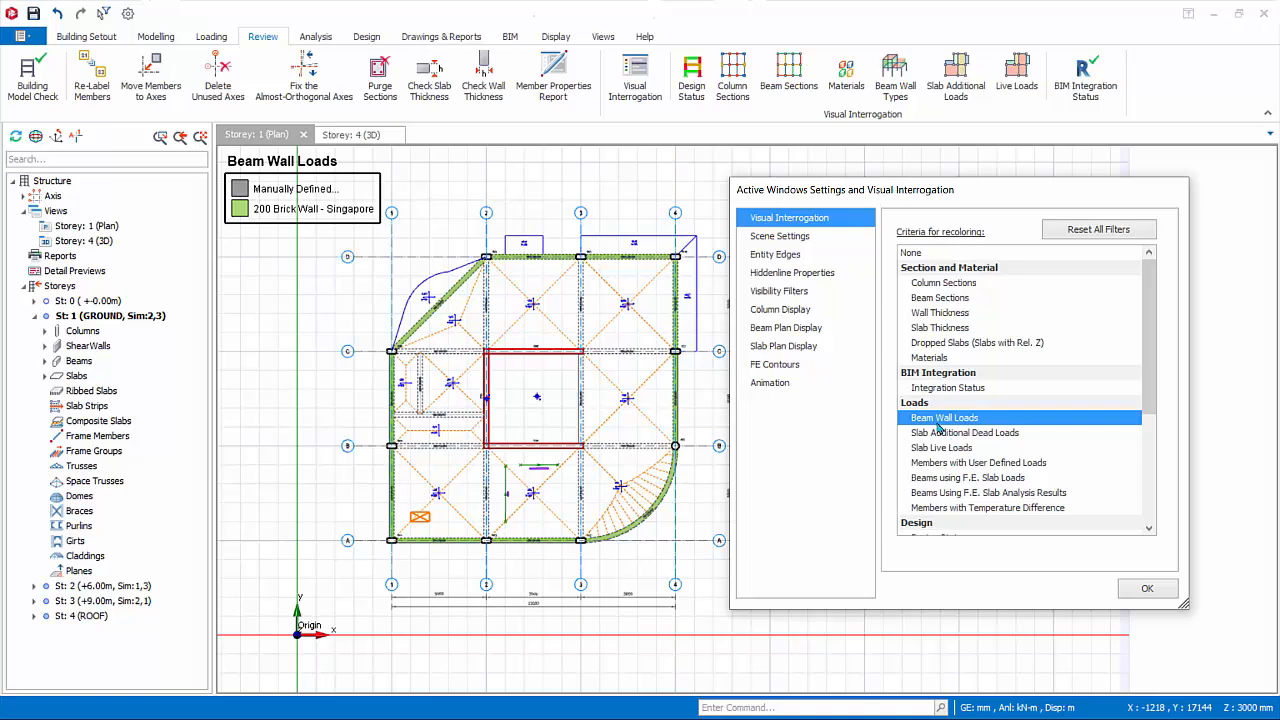
click(952, 438)
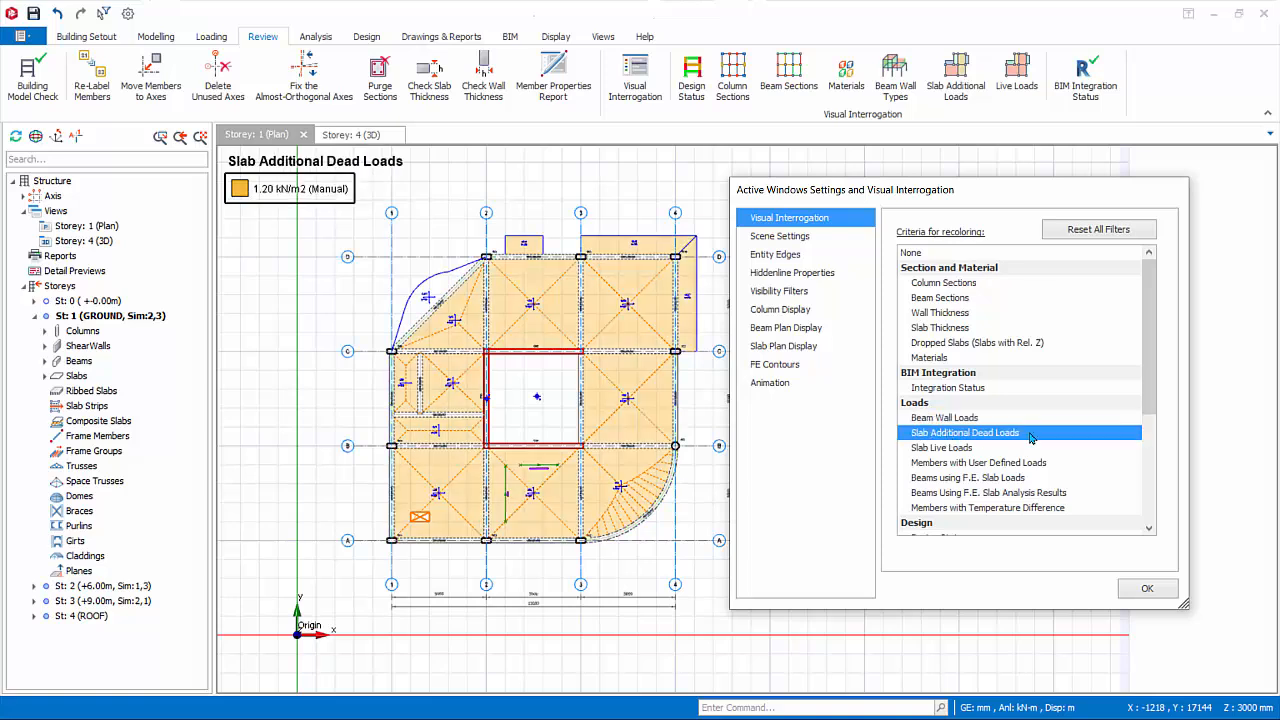
click(988, 449)
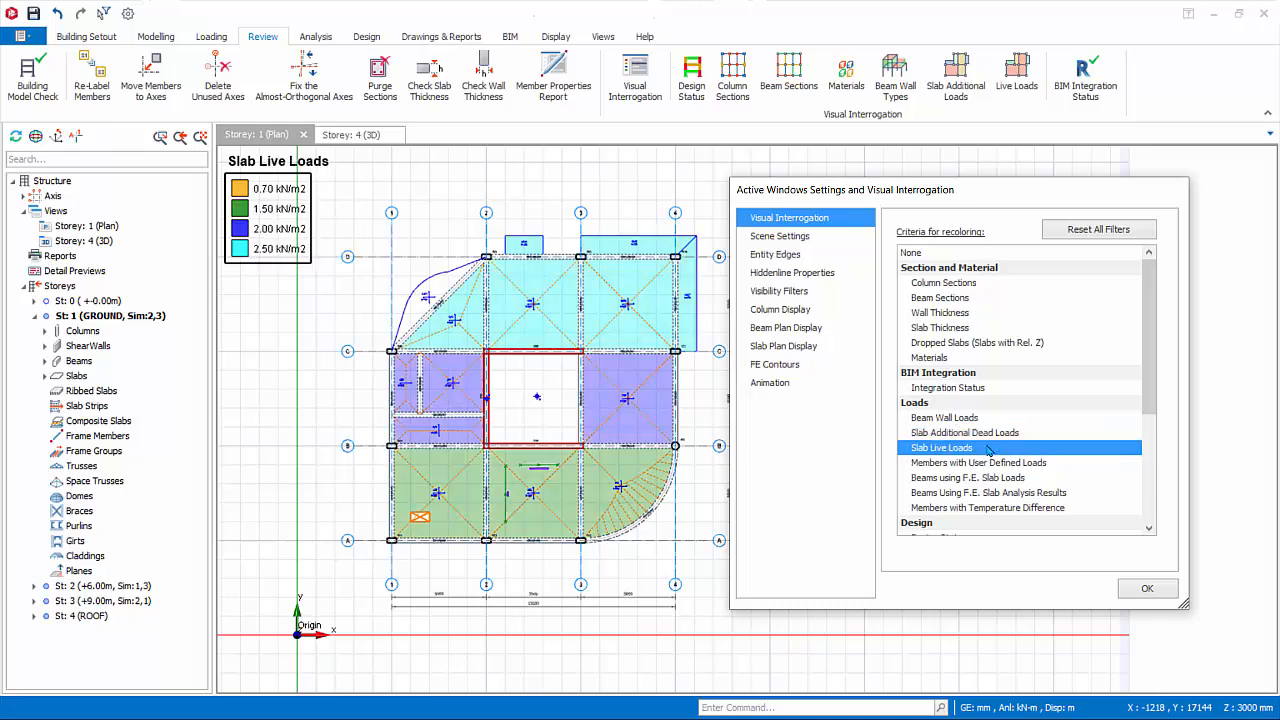
click(1036, 464)
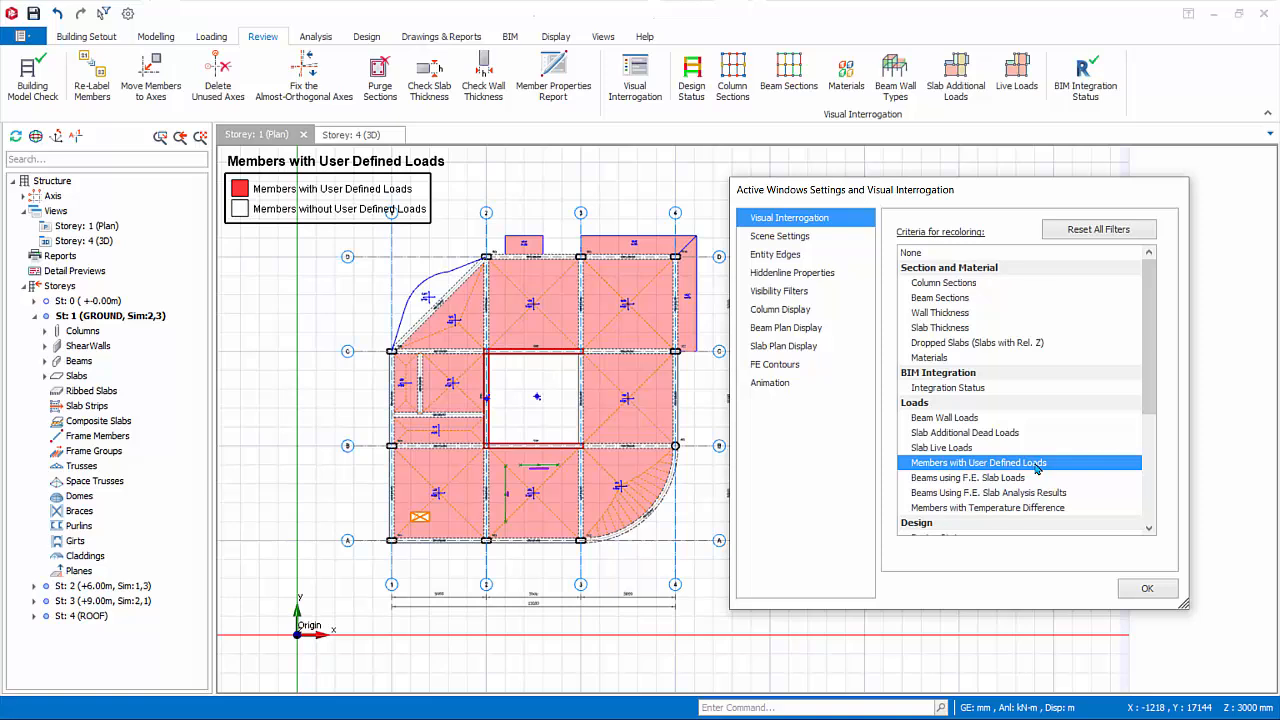
click(1016, 479)
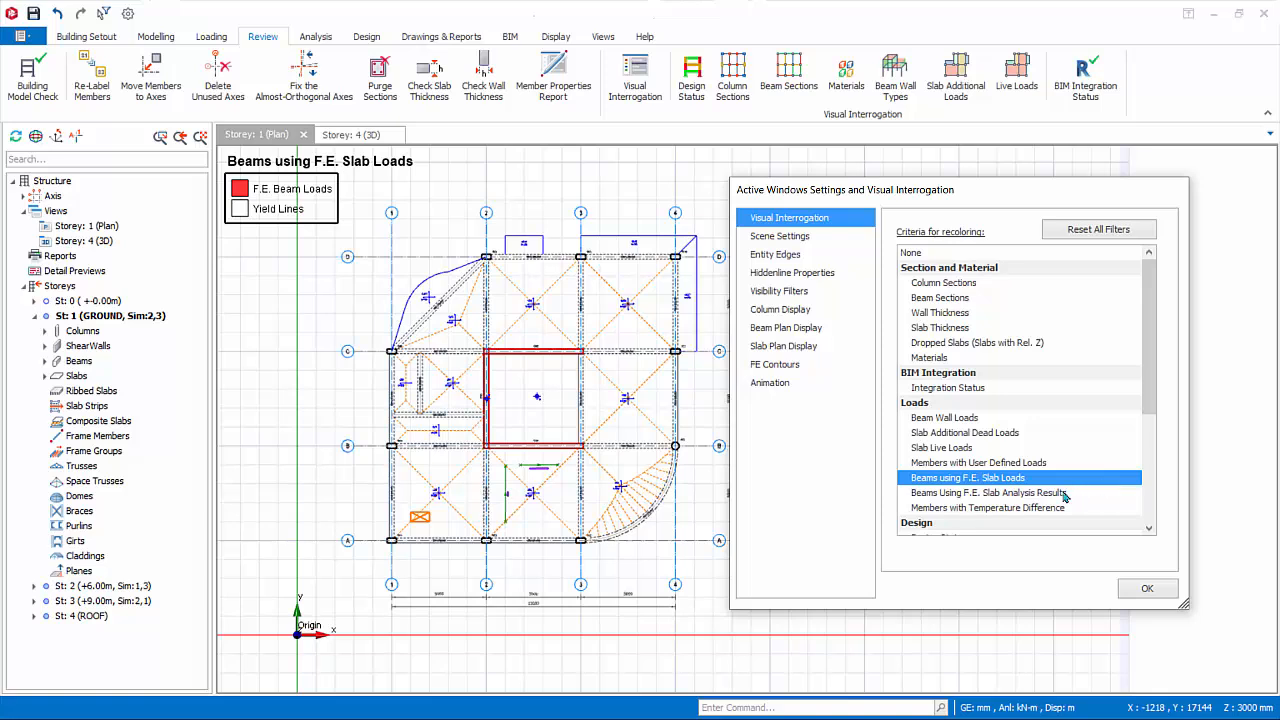
Recolour the plan by beams using F.E. slab analysis results, move the dialog clear of the drawing and reset the recolouring criterion to None.
click(1066, 494)
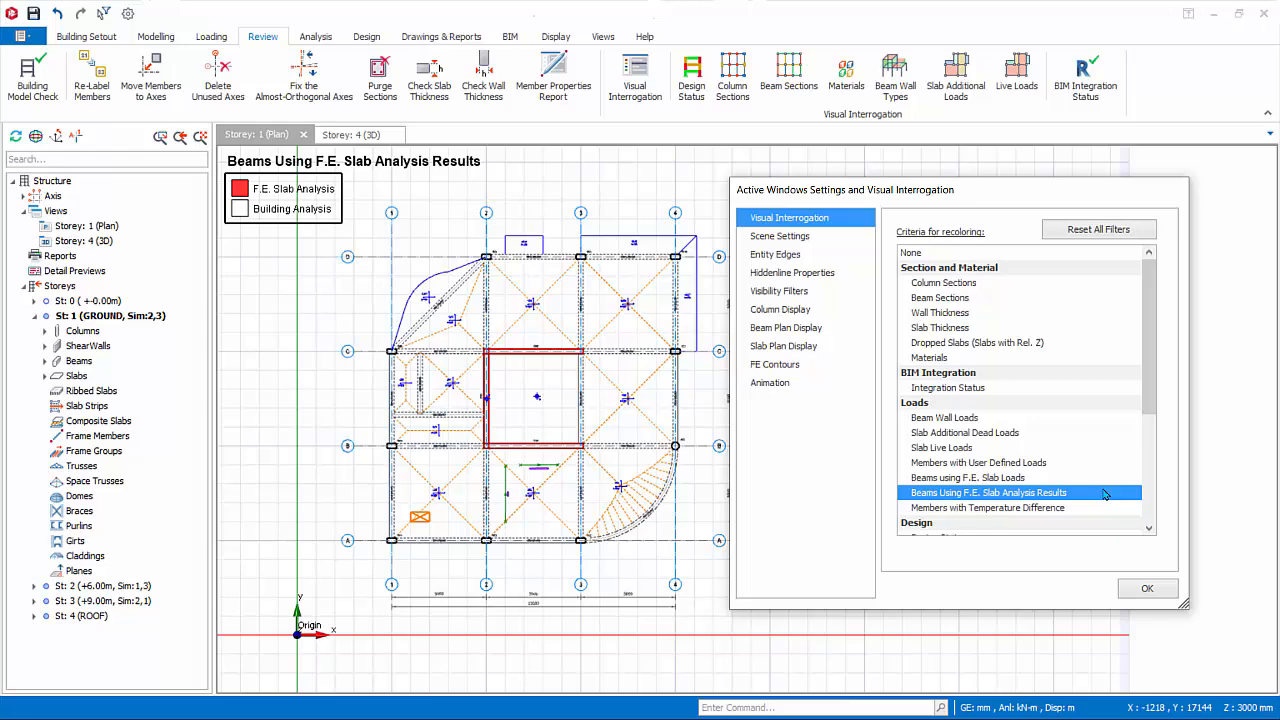
drag(945, 201, 985, 202)
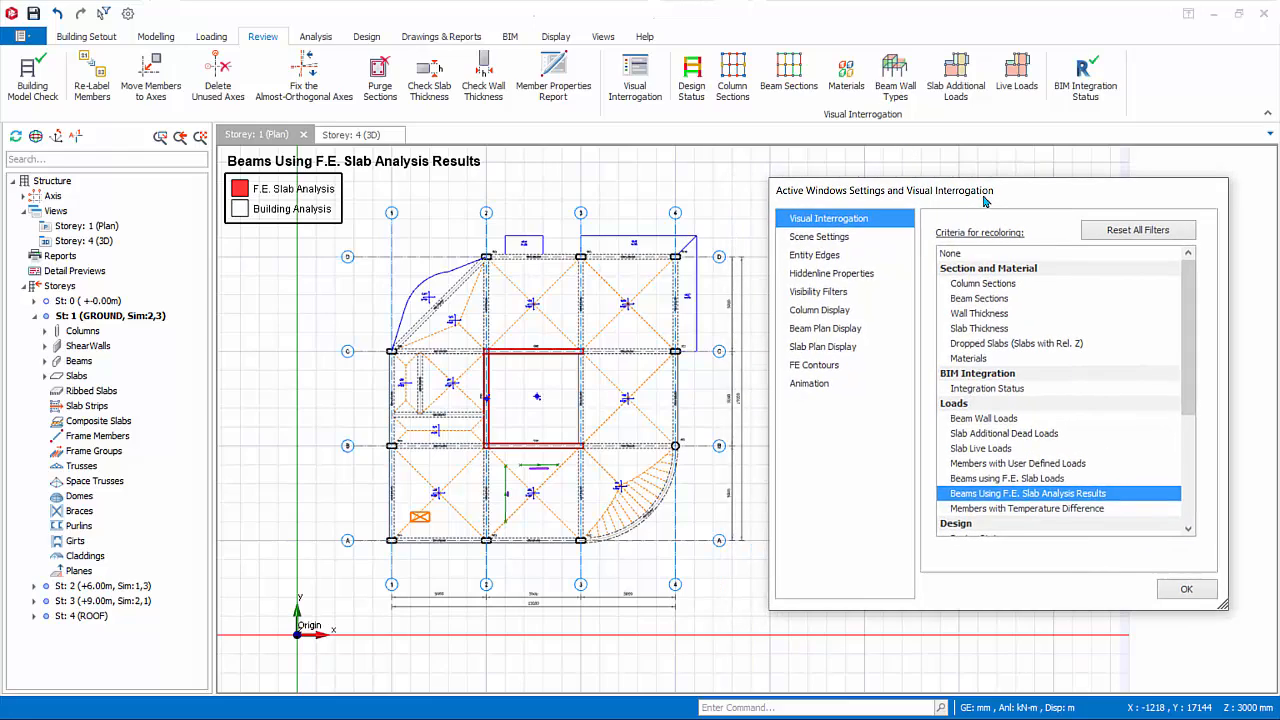
click(967, 255)
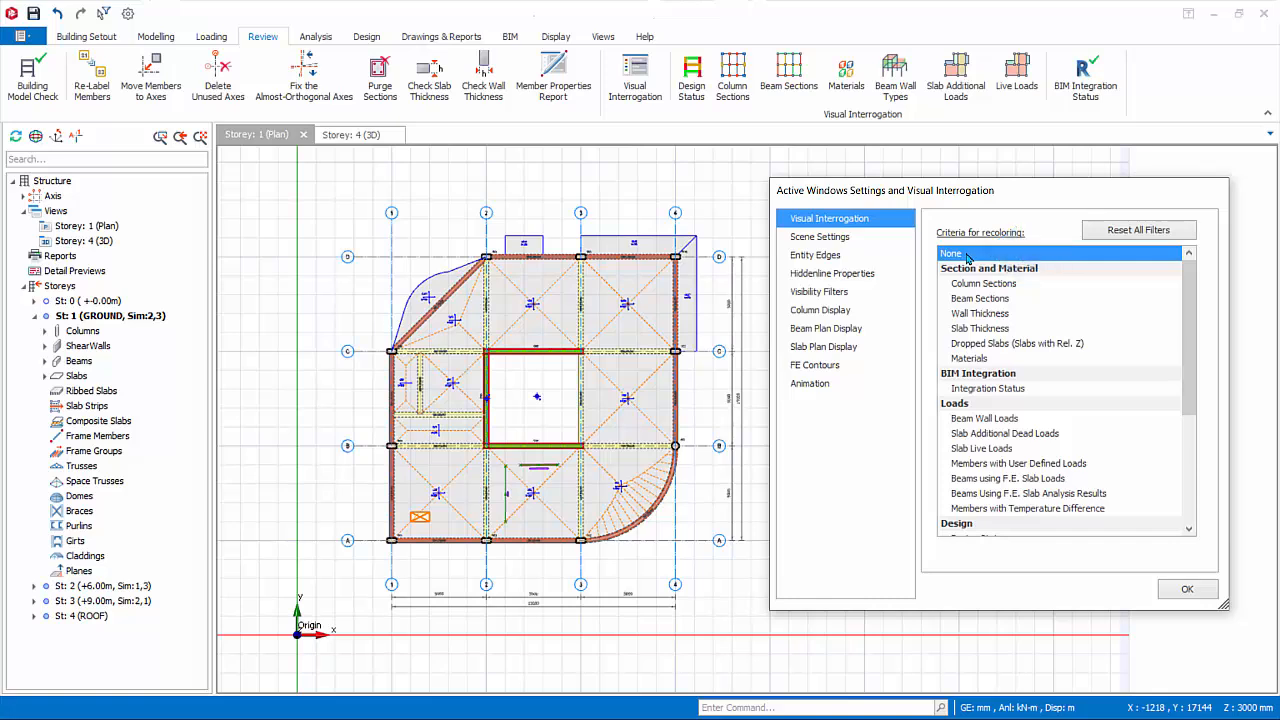
Try the plan's scene settings by switching the compass on and off and the coordinate axis and grid off and back on.
click(821, 238)
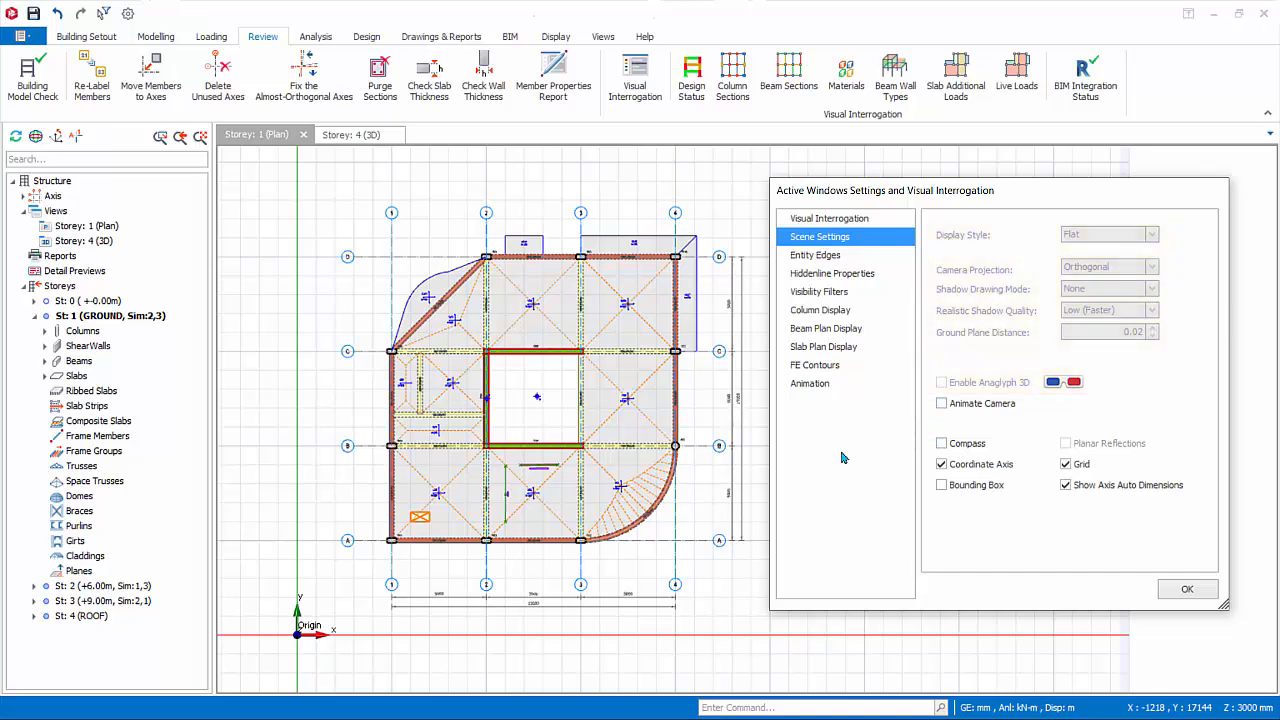
click(942, 443)
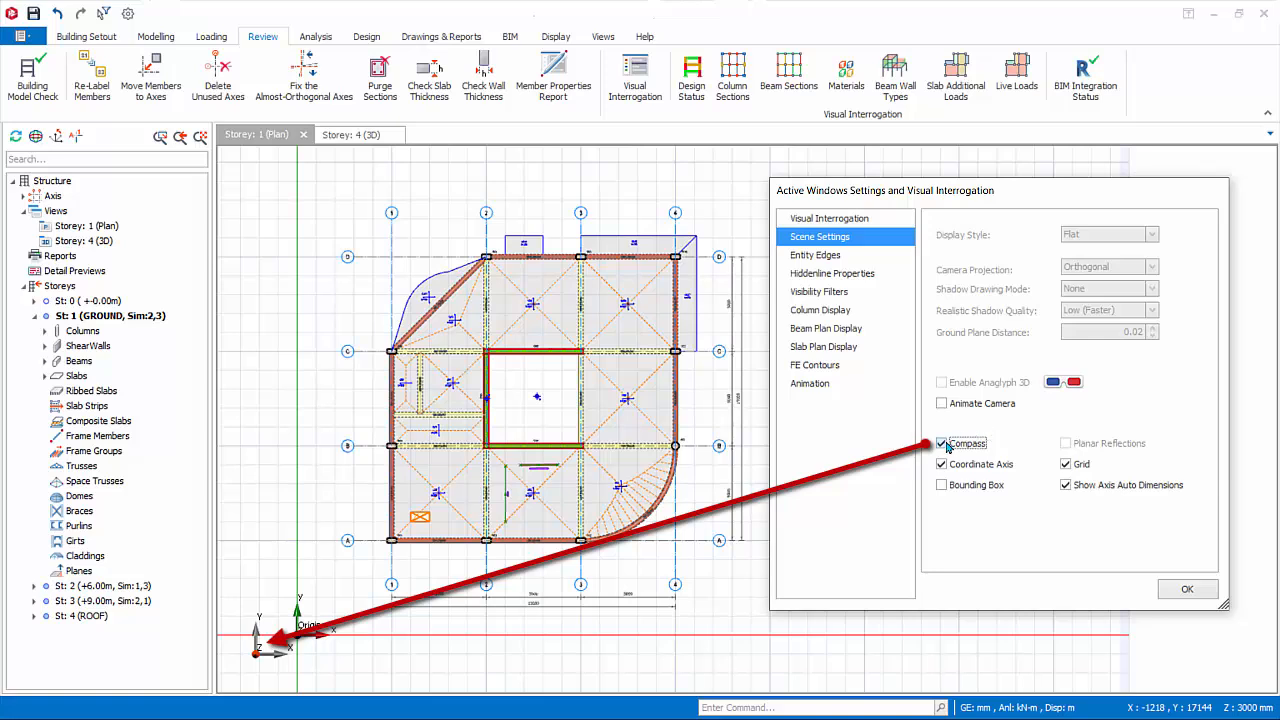
click(942, 444)
click(941, 465)
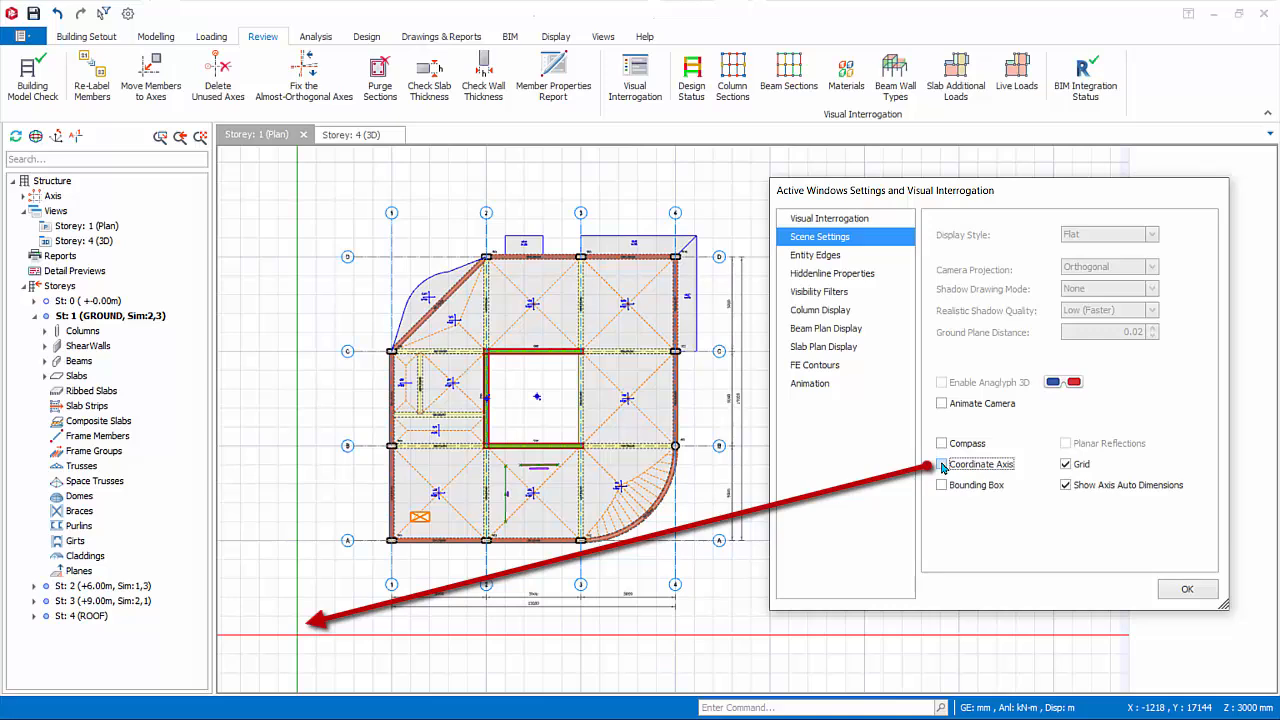
click(941, 465)
click(1066, 464)
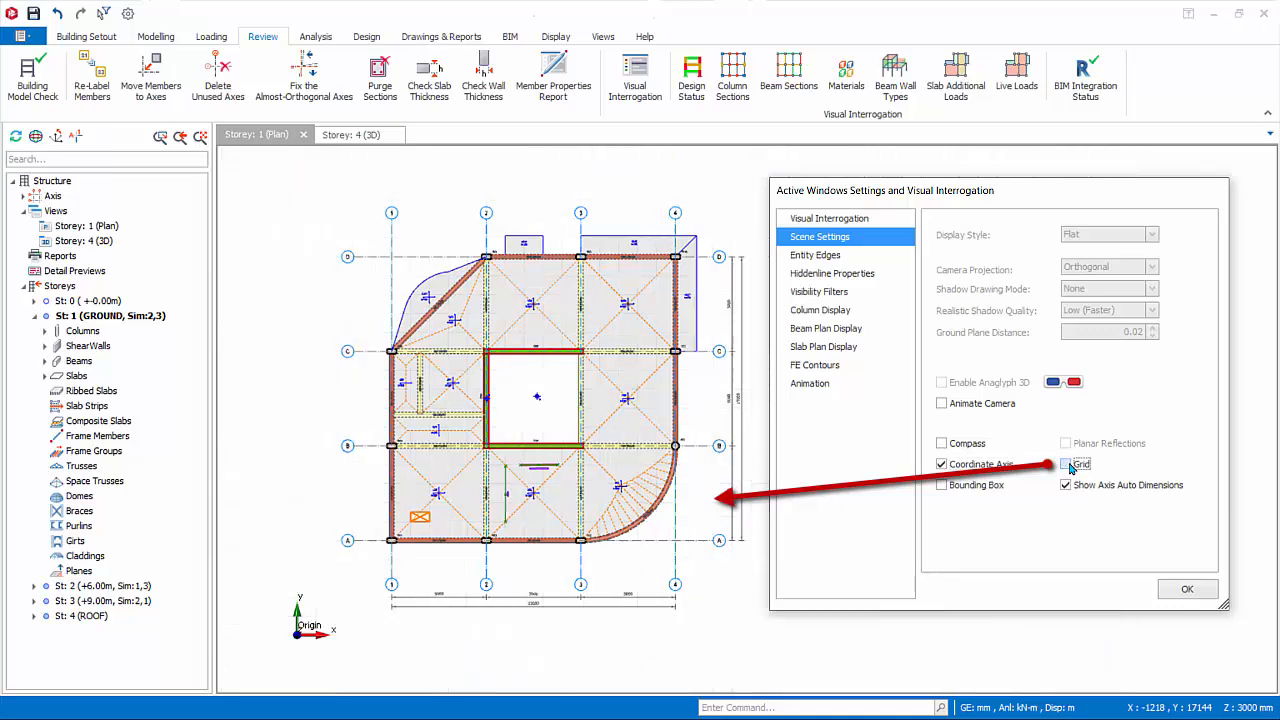
click(1066, 464)
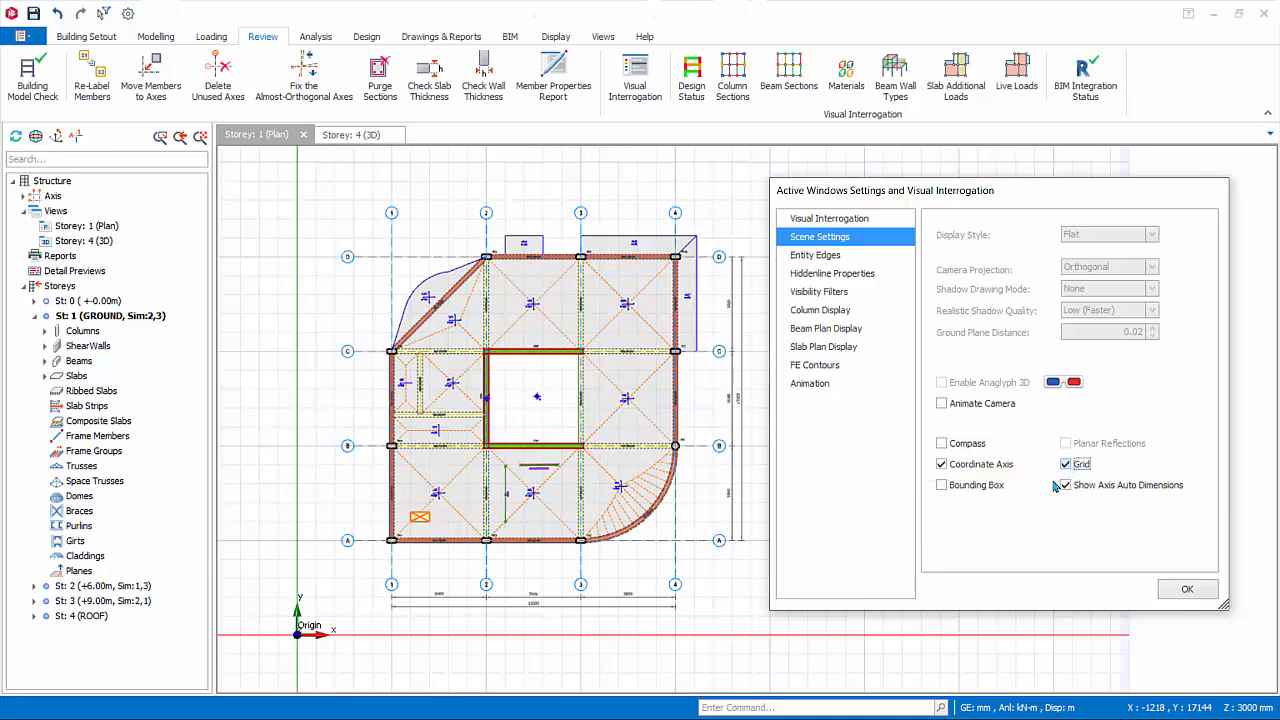
Hide the axis auto dimensions and switch the plan's bounding box on and back off.
click(1065, 485)
click(941, 485)
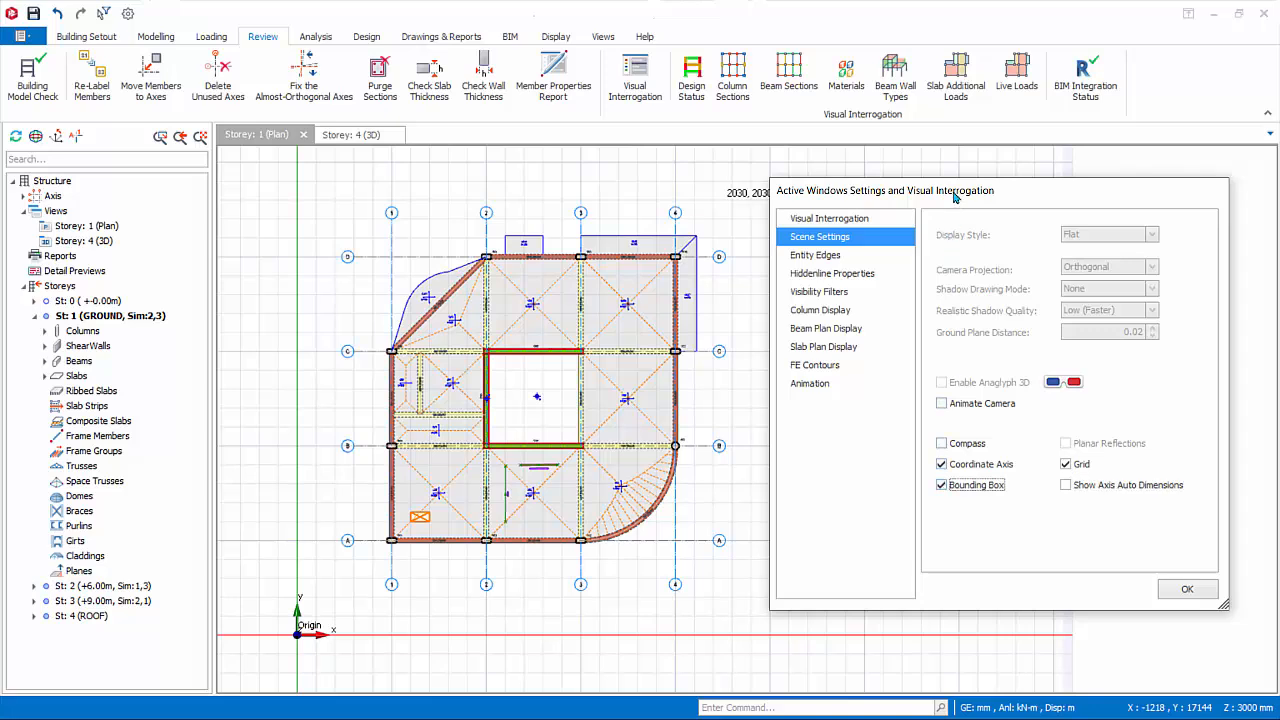
drag(955, 197, 961, 233)
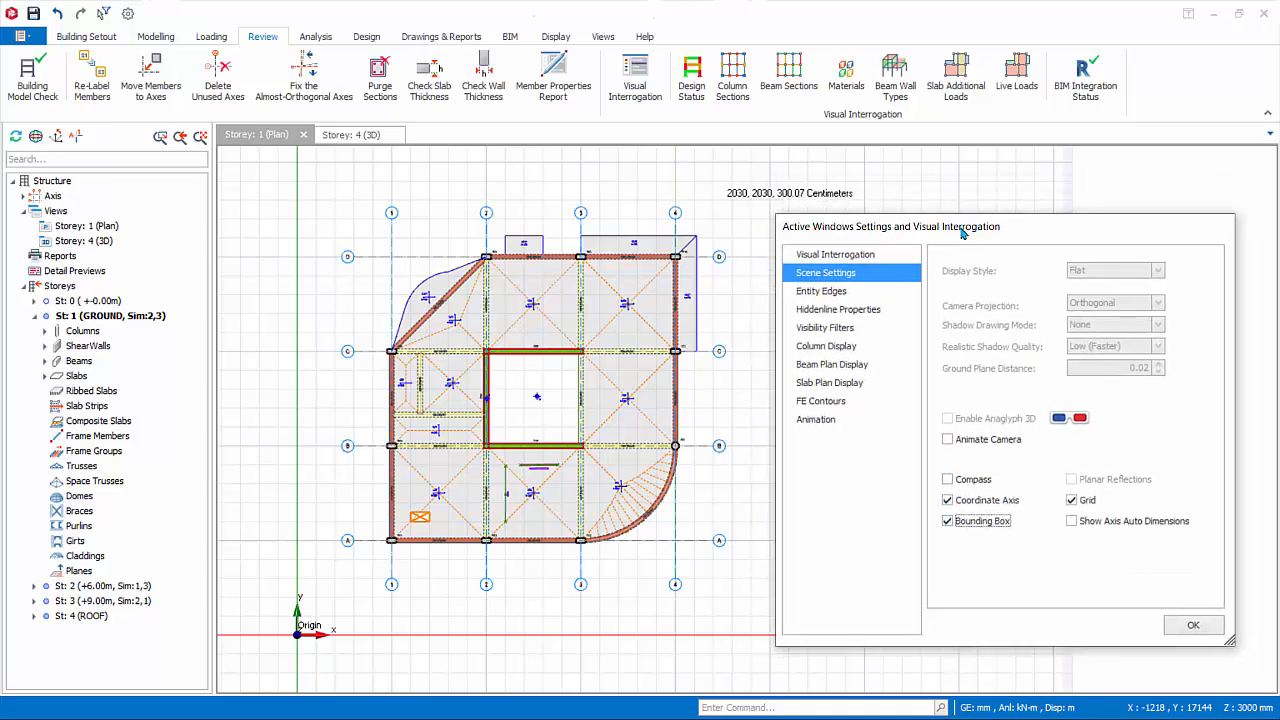
click(948, 523)
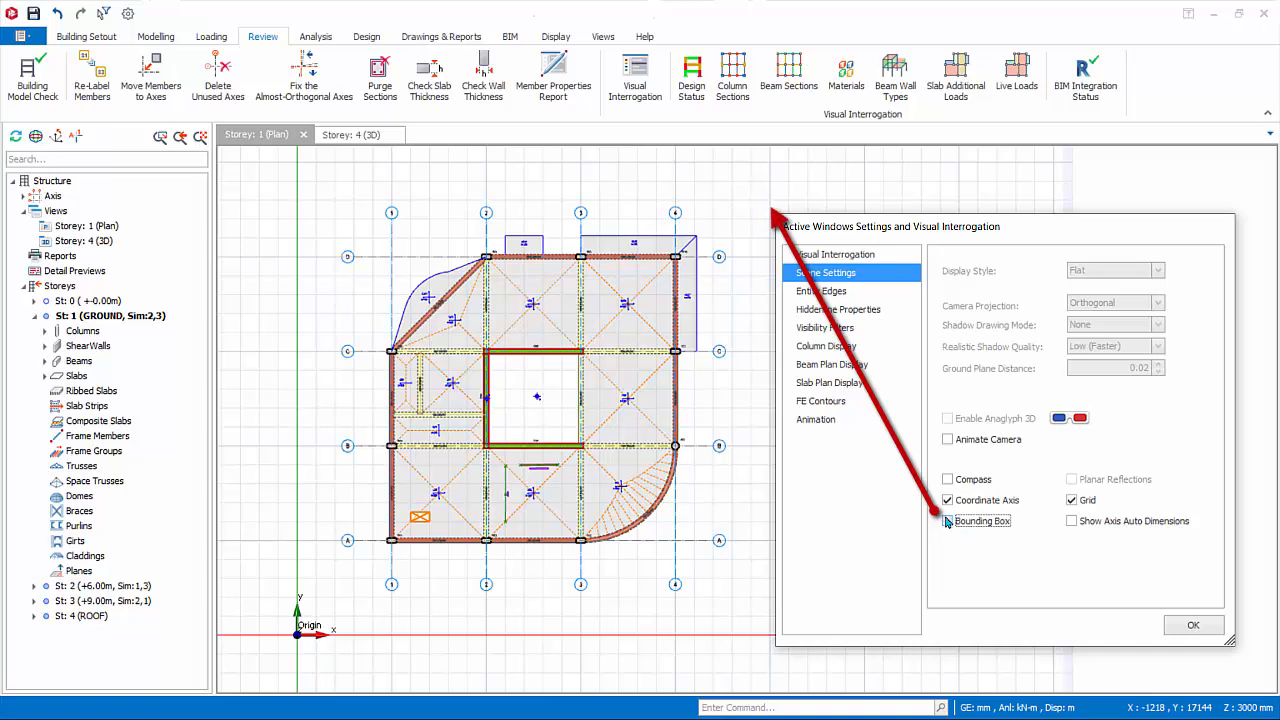
Review the Entity Edges and Hiddenline Properties options, and examine the Frame Axis and Member Type visibility filters.
click(829, 292)
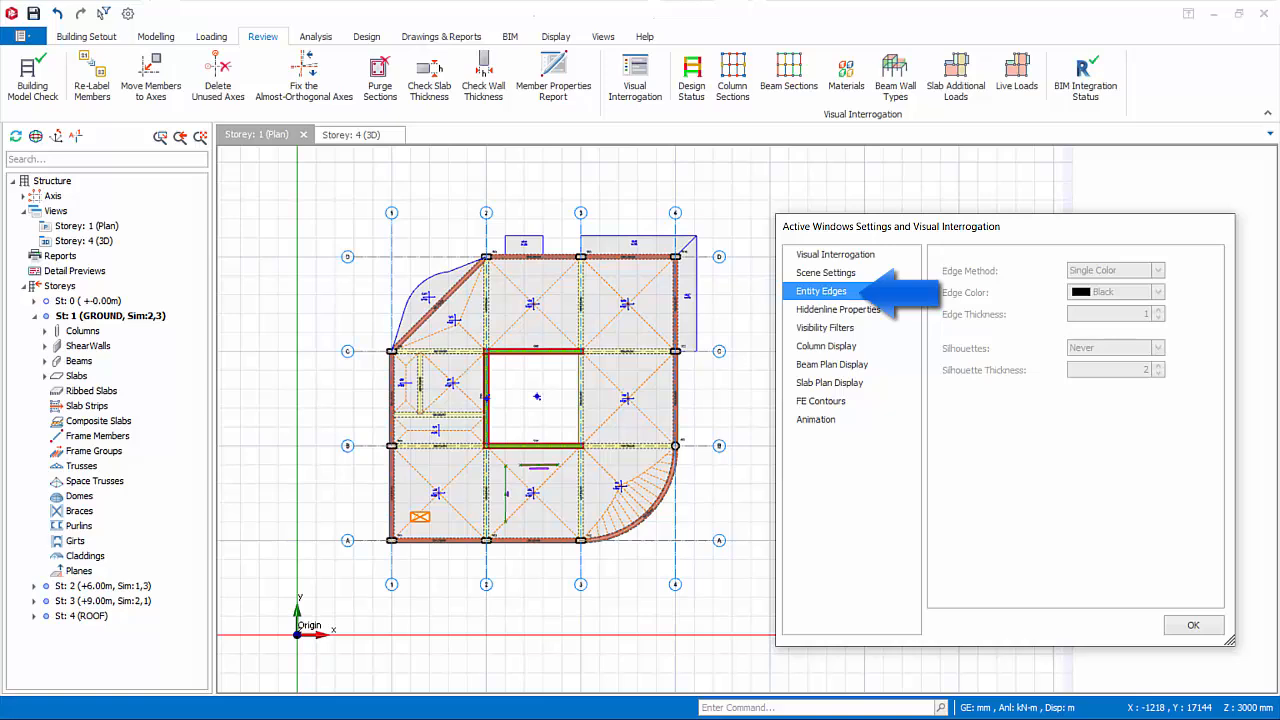
click(870, 310)
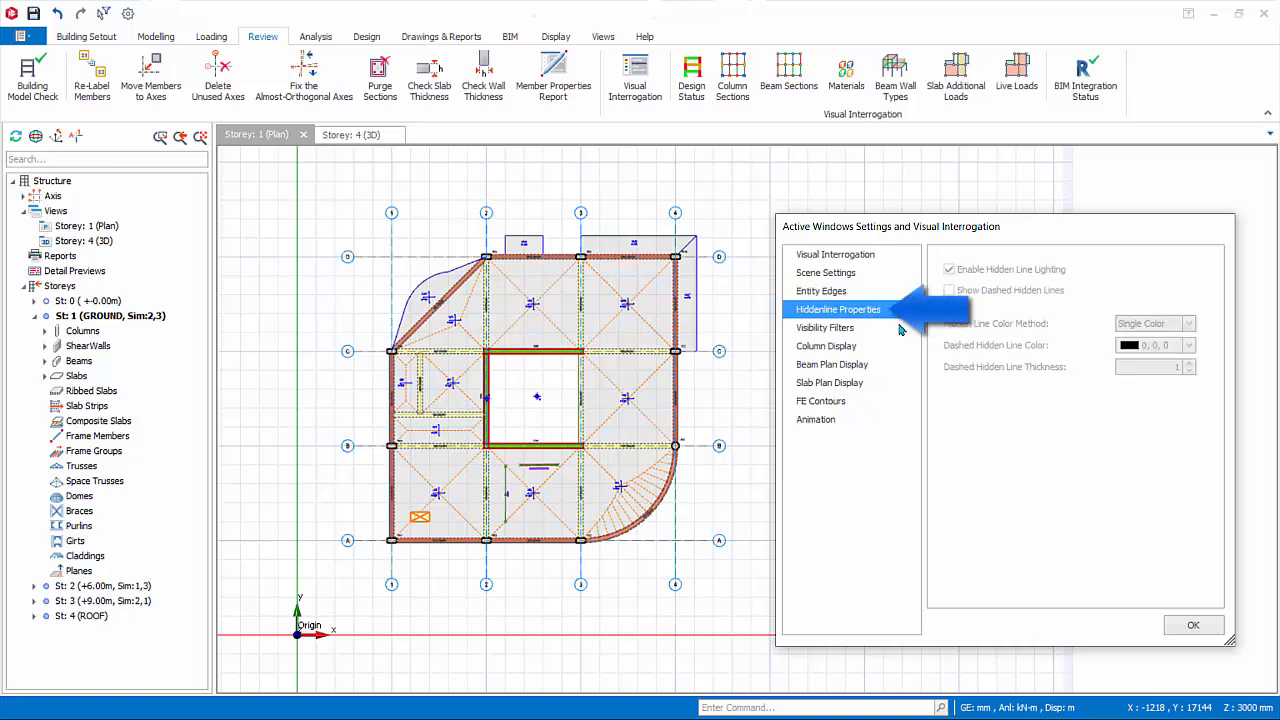
click(806, 333)
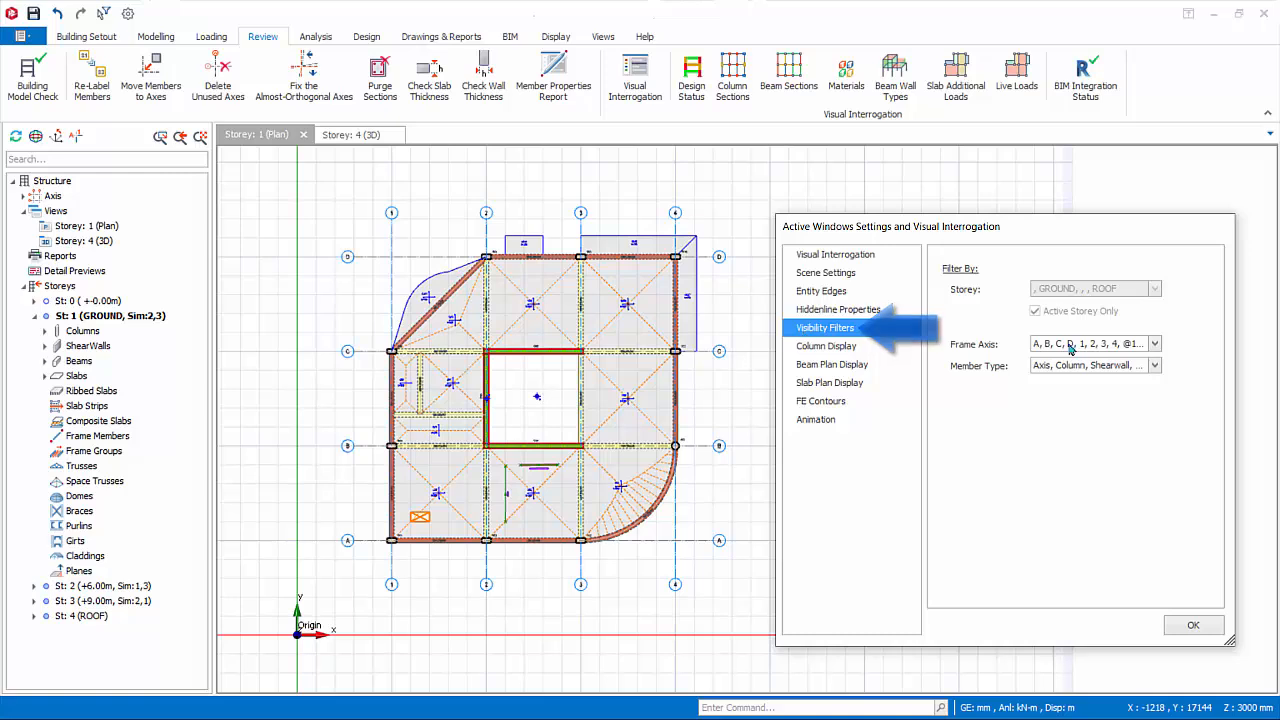
click(1154, 345)
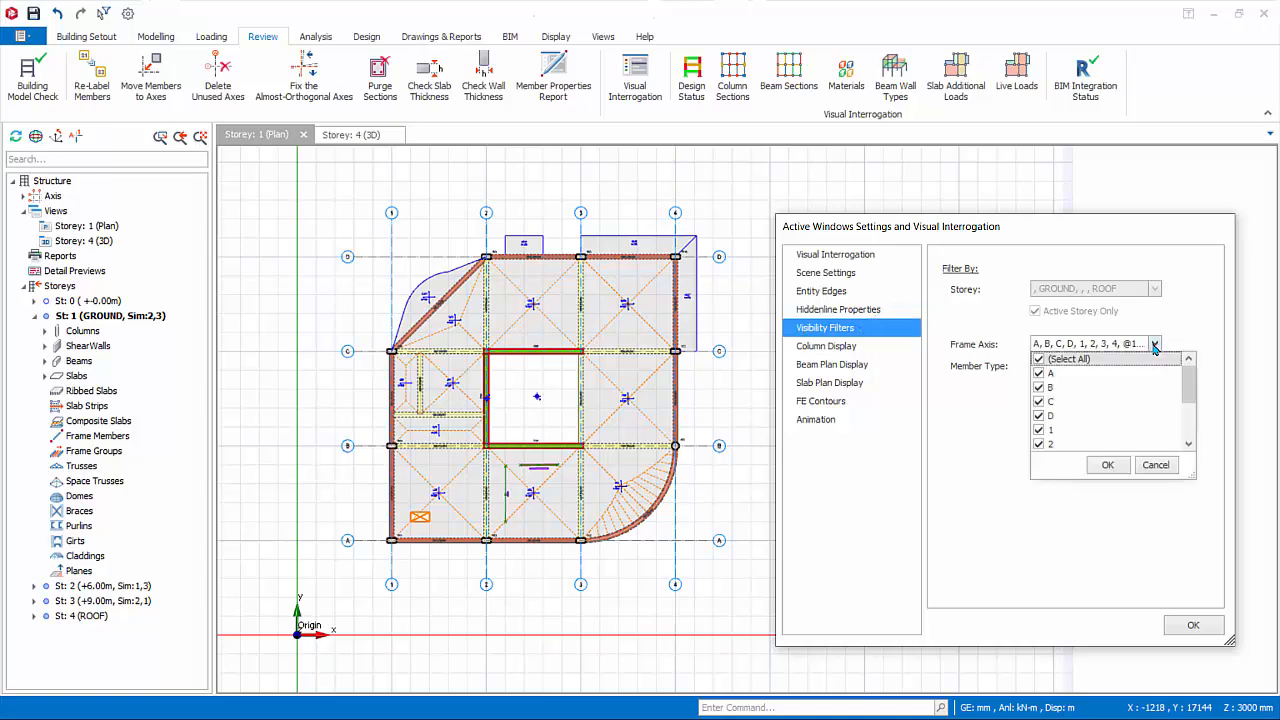
click(1155, 345)
click(1155, 366)
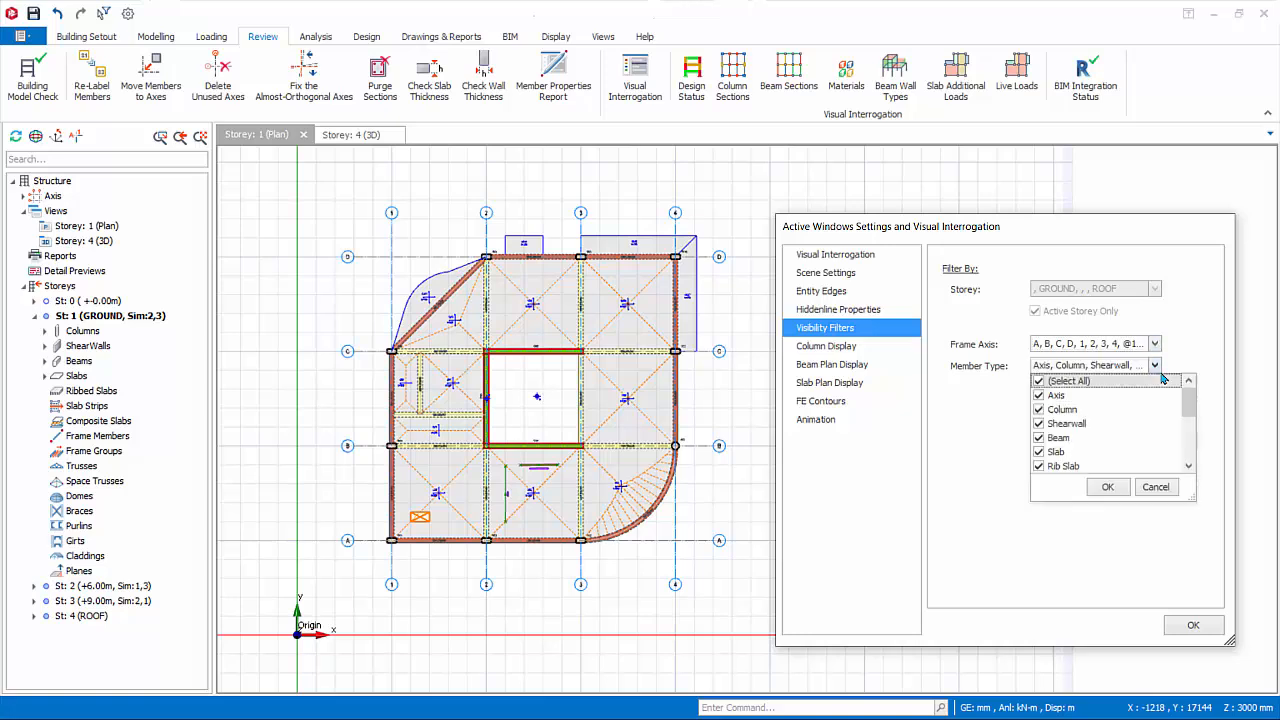
Enable the axial load among the column analysis results and browse the available loadings without choosing one.
click(824, 350)
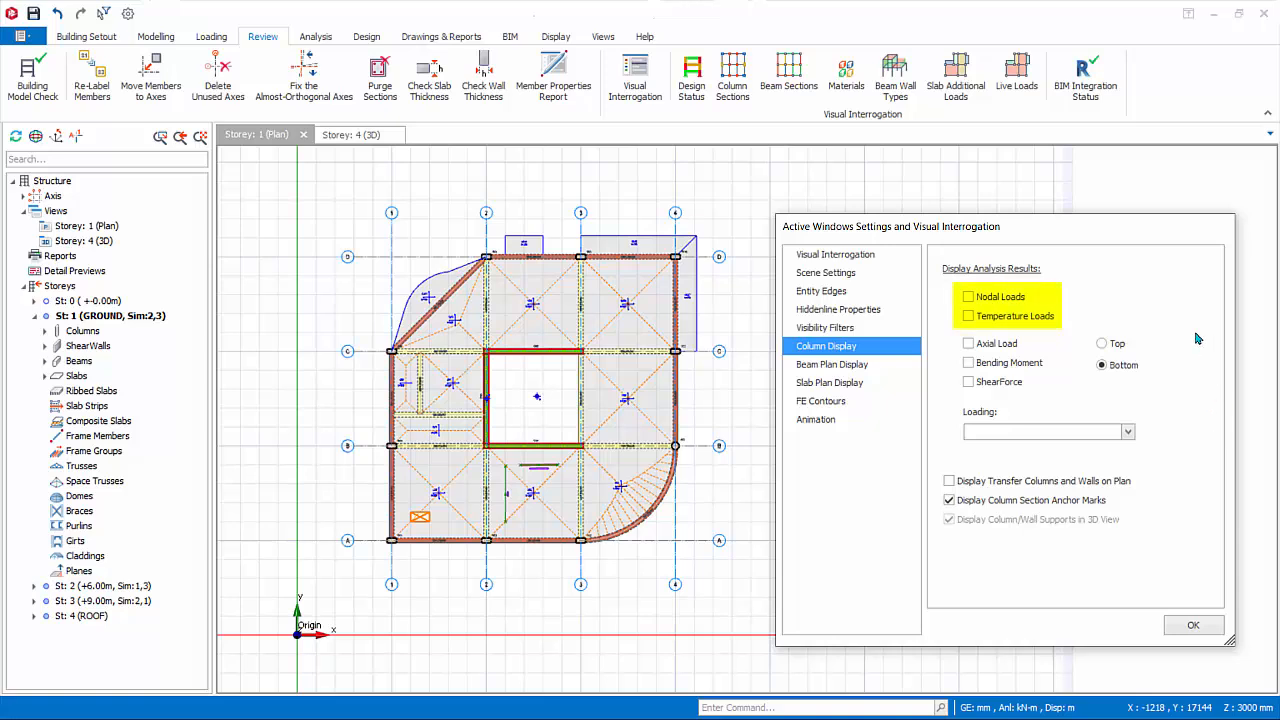
click(968, 345)
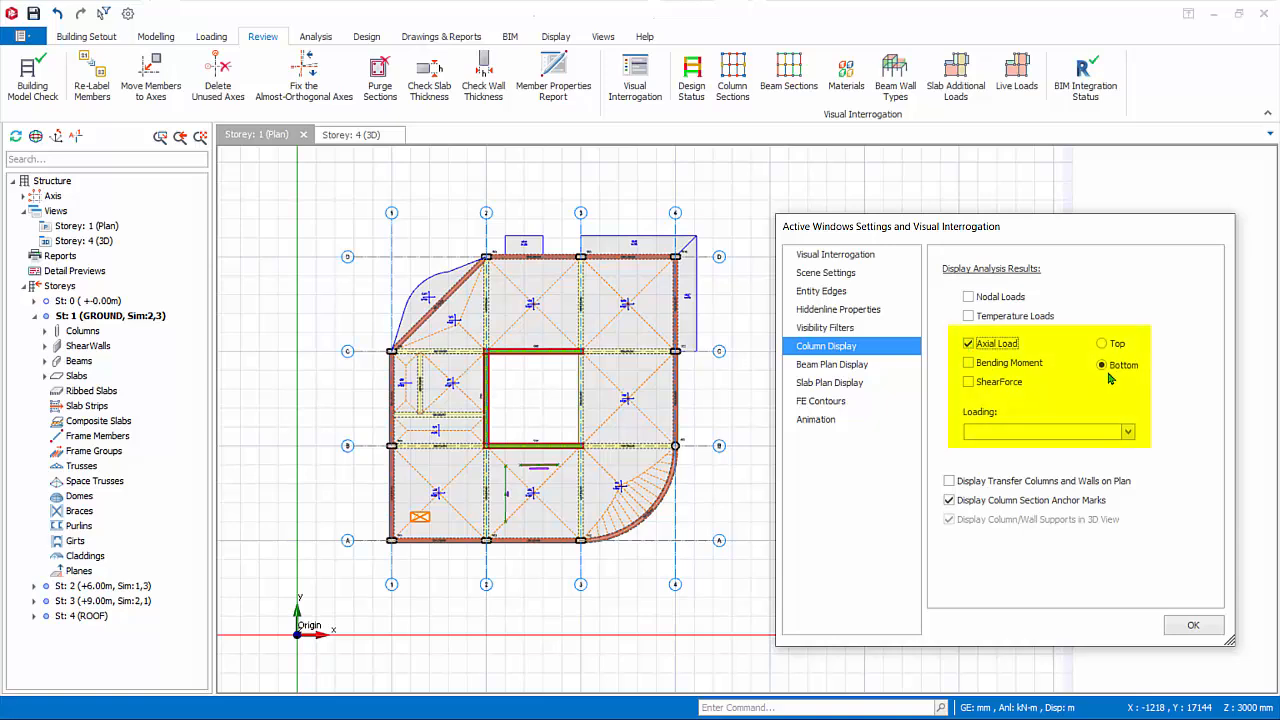
click(1127, 432)
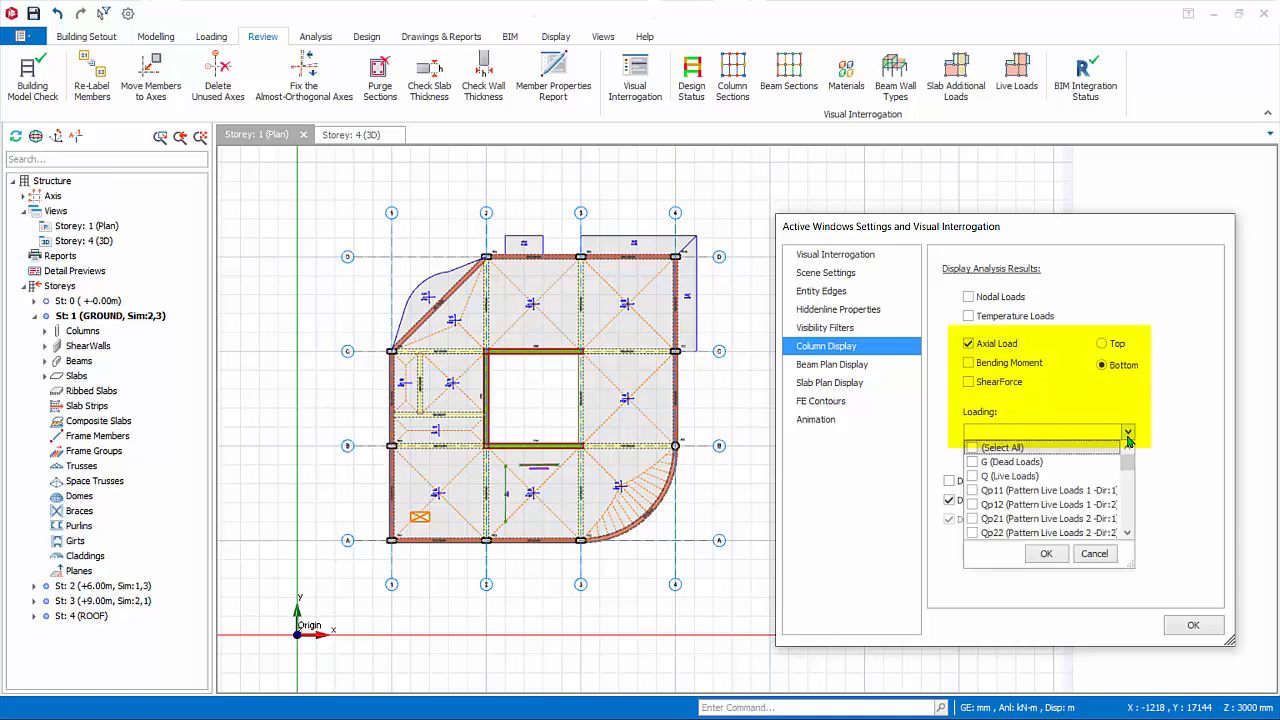
drag(1128, 458, 1136, 505)
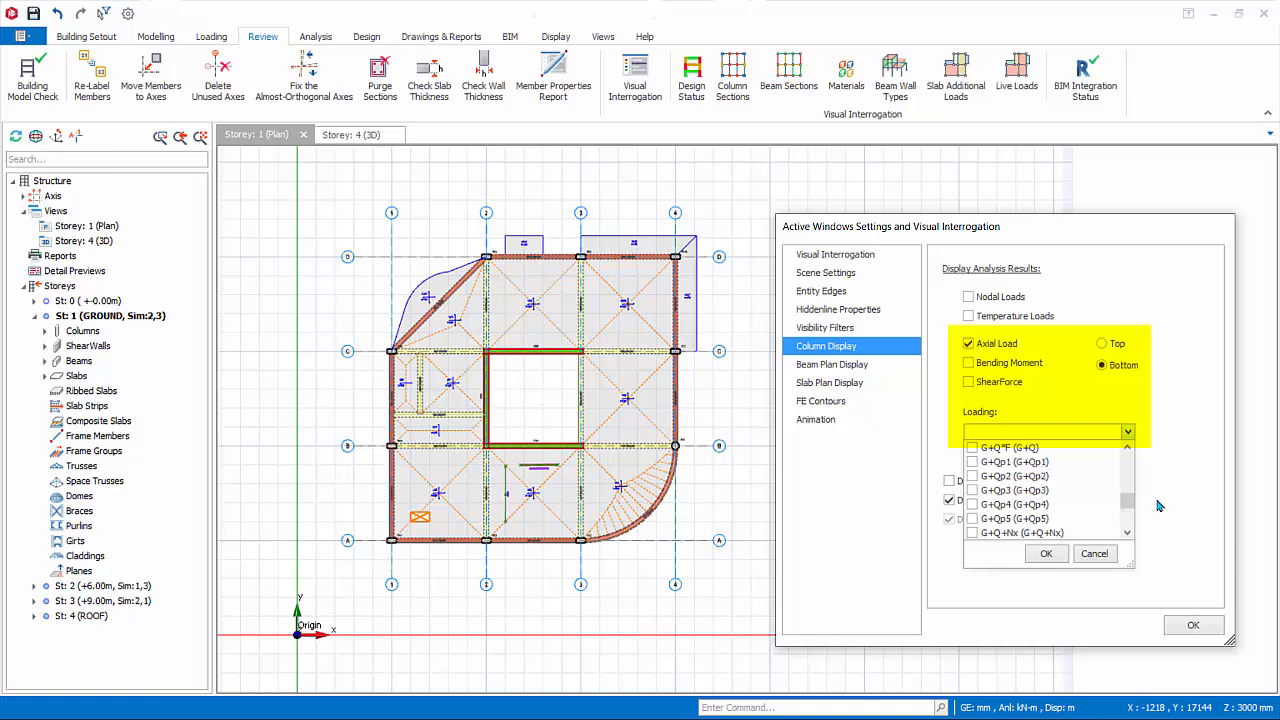
click(1106, 555)
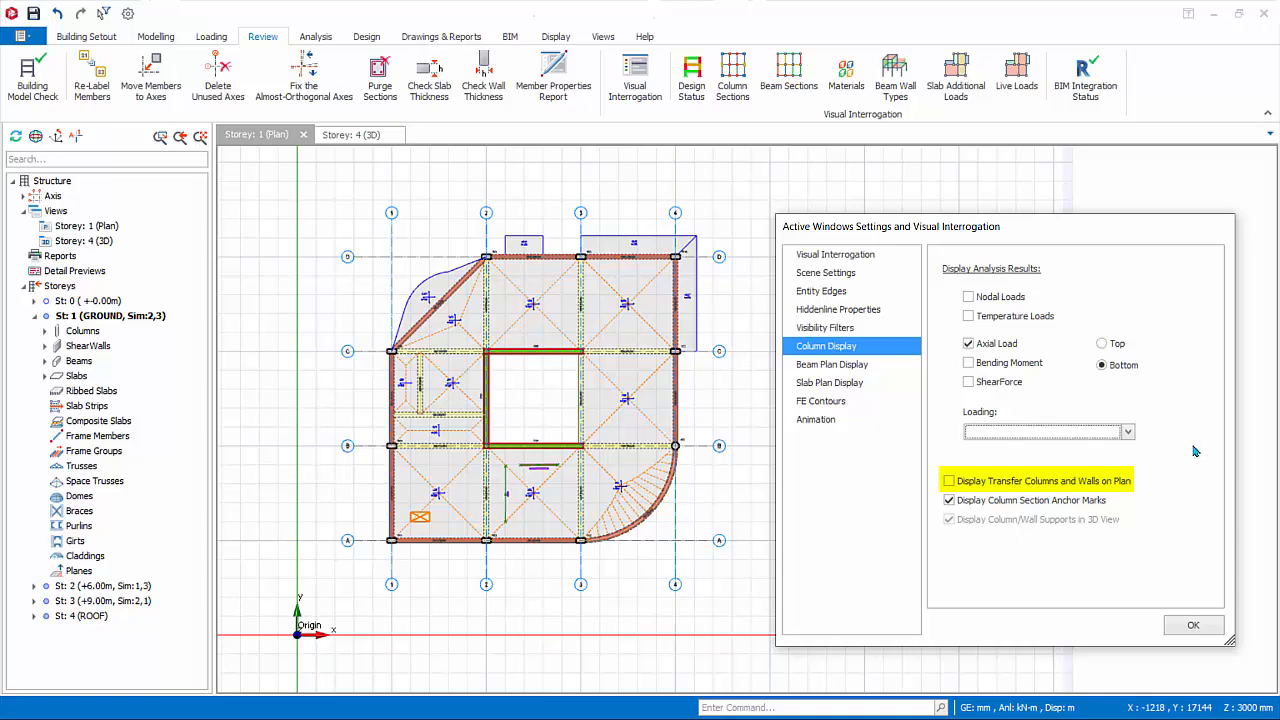
Try displaying the partition wall label, load value and height on the beam plan, and turn all three off again.
click(826, 364)
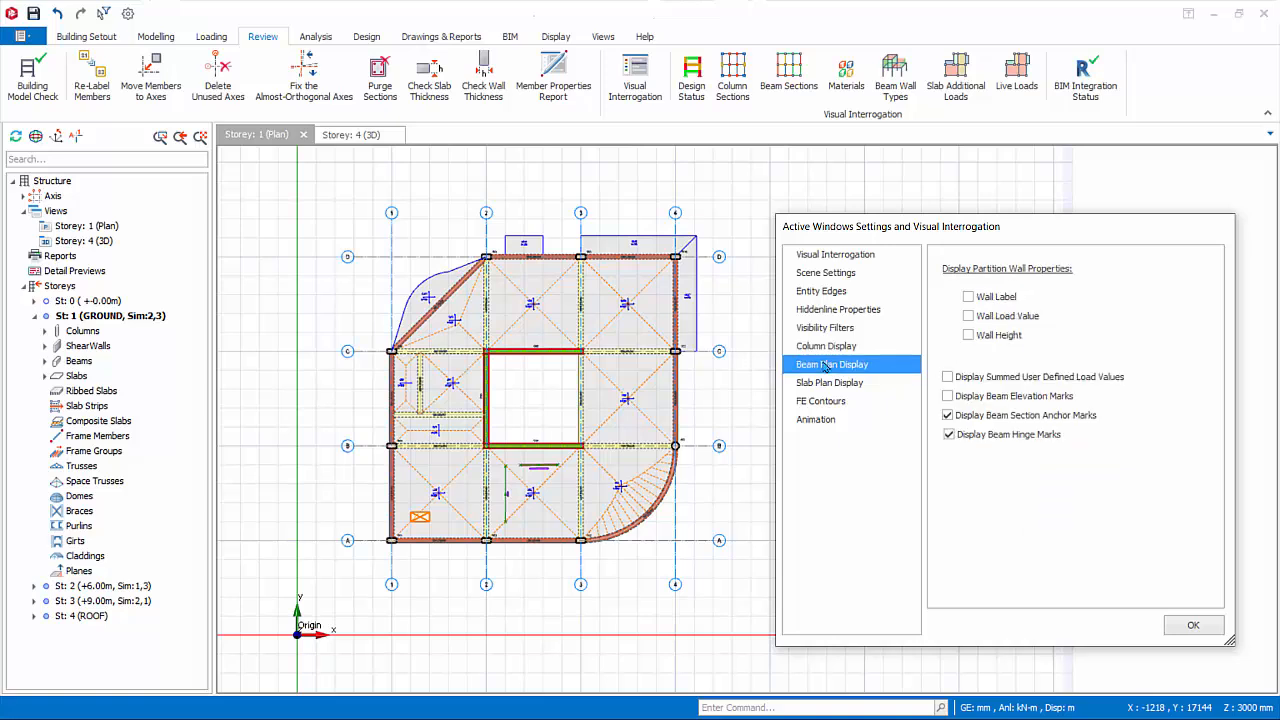
click(969, 297)
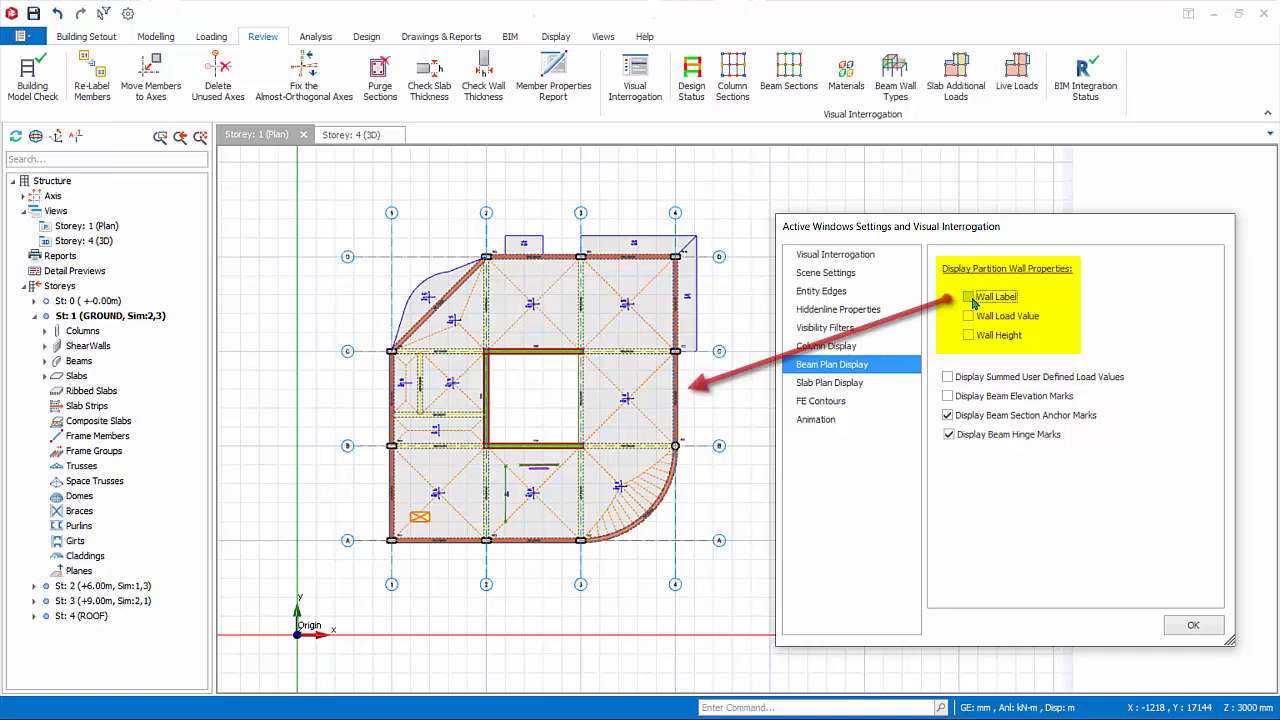
click(969, 316)
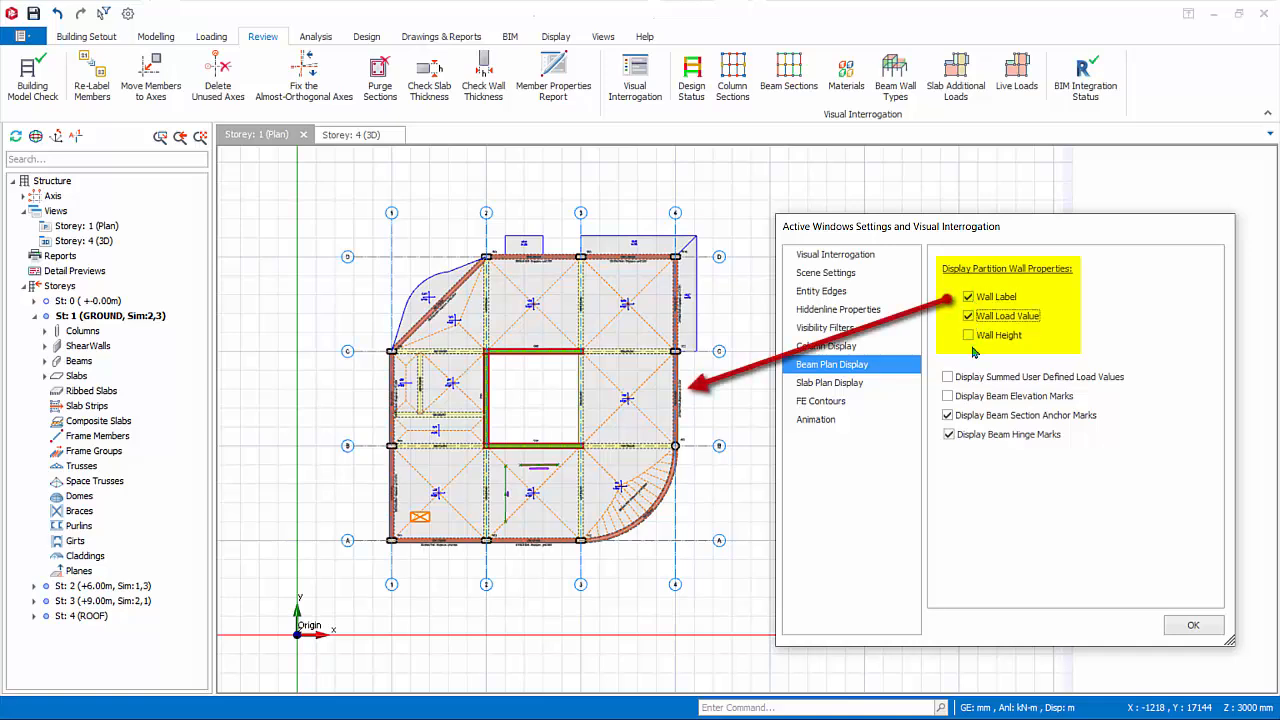
click(969, 336)
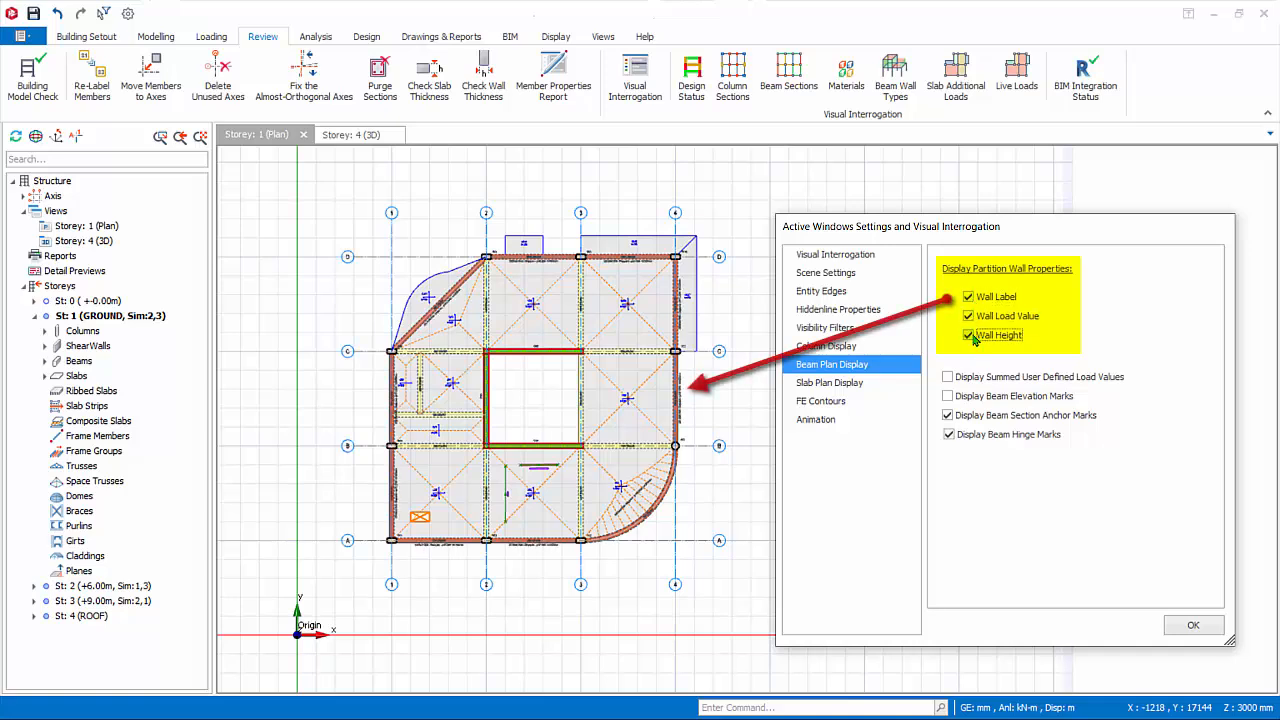
click(969, 336)
click(969, 316)
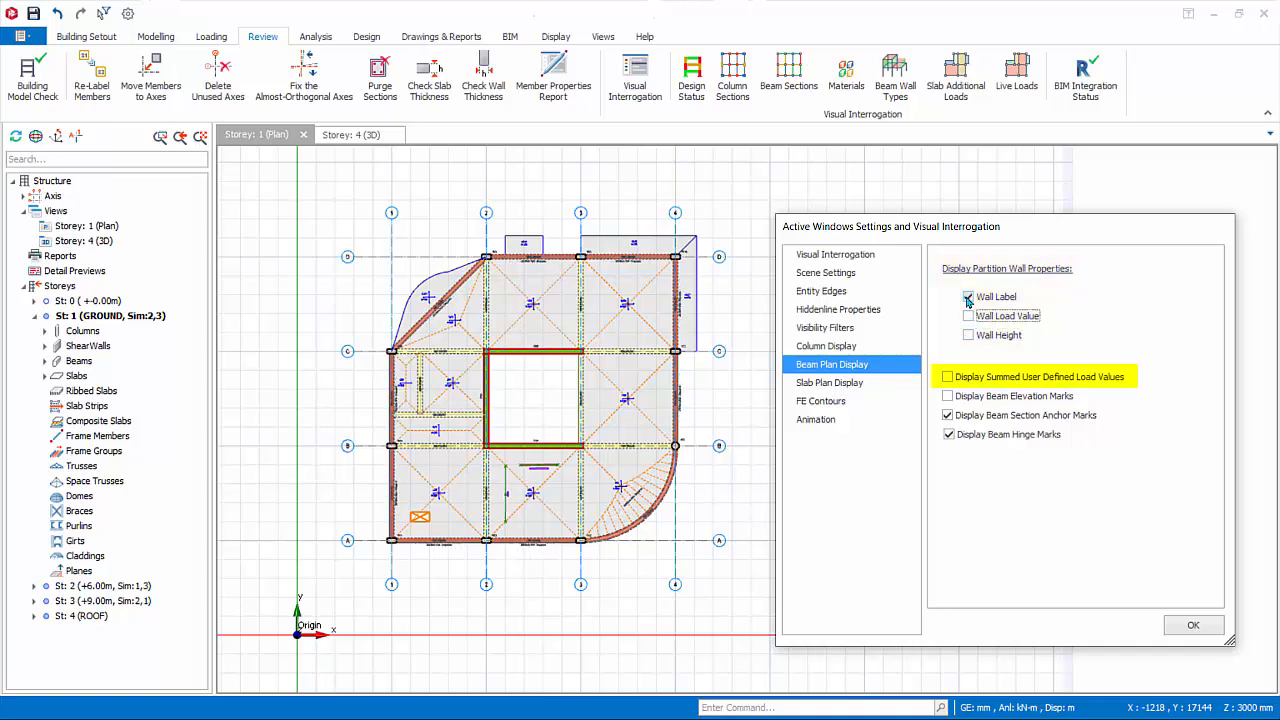
click(969, 297)
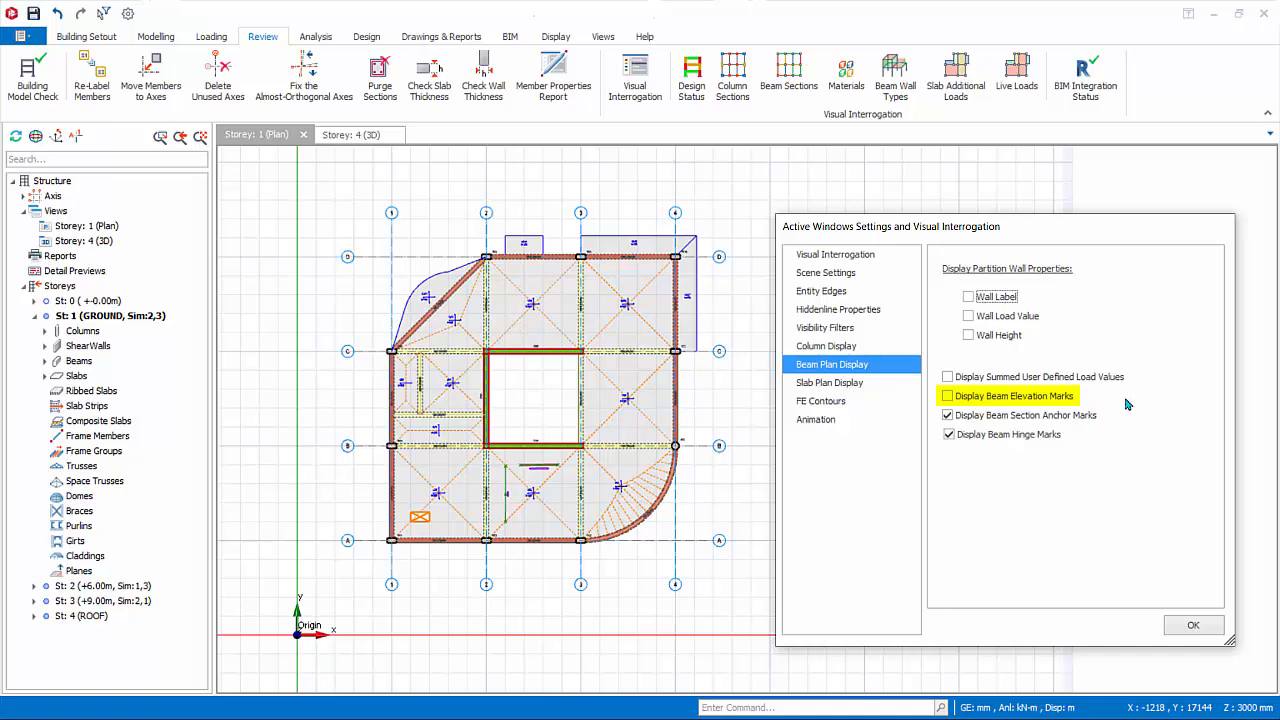
Display slab direction indicators and permanent and live load values on the plan, accept the settings and inspect the slab between axes C and D.
click(830, 383)
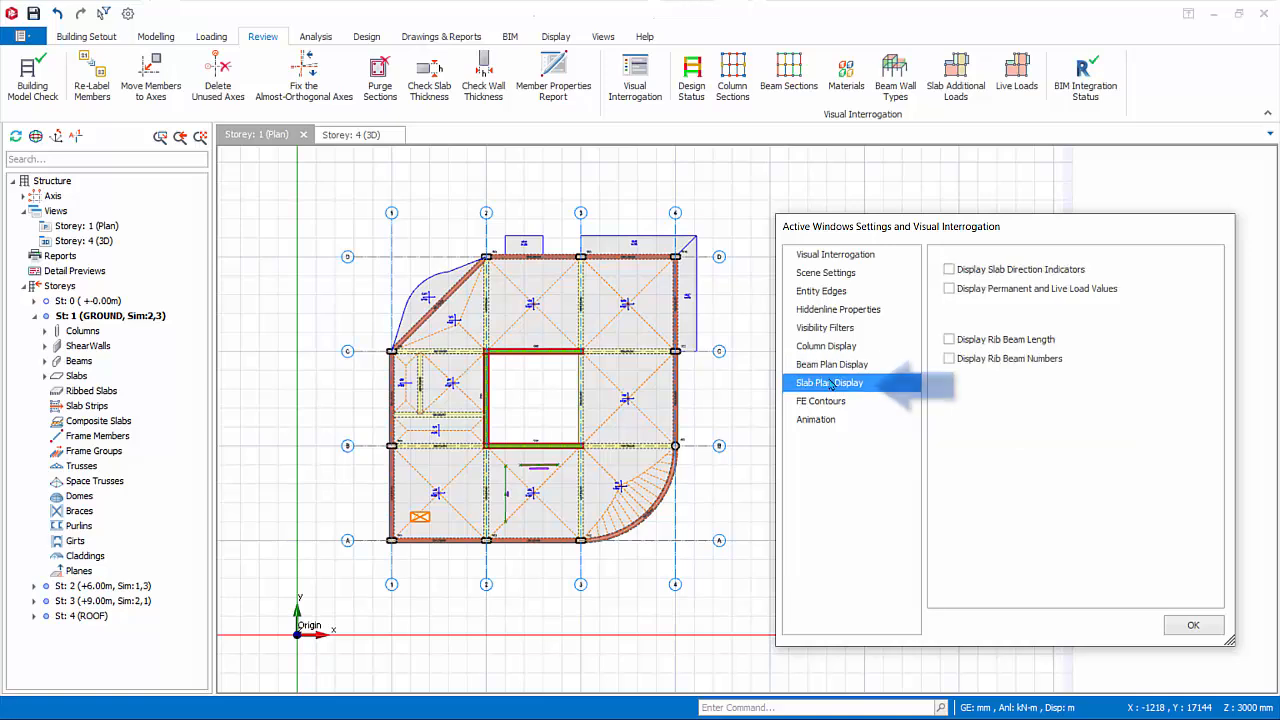
click(949, 270)
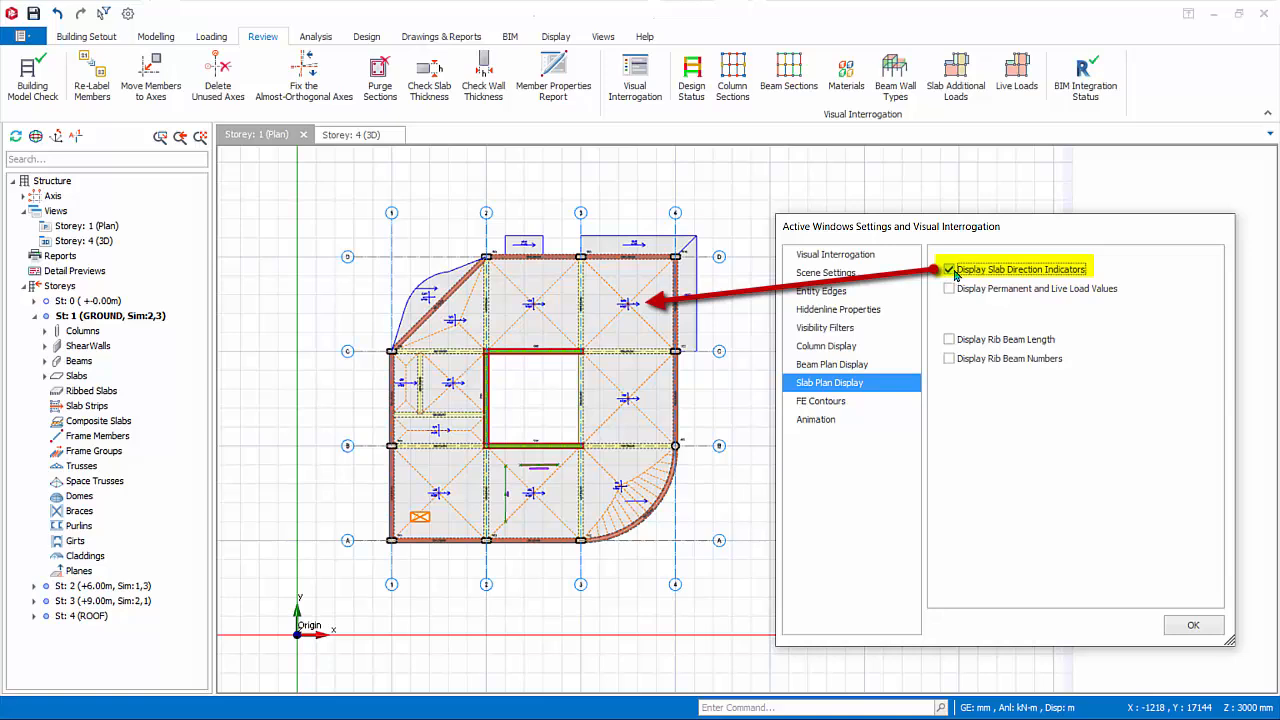
click(950, 289)
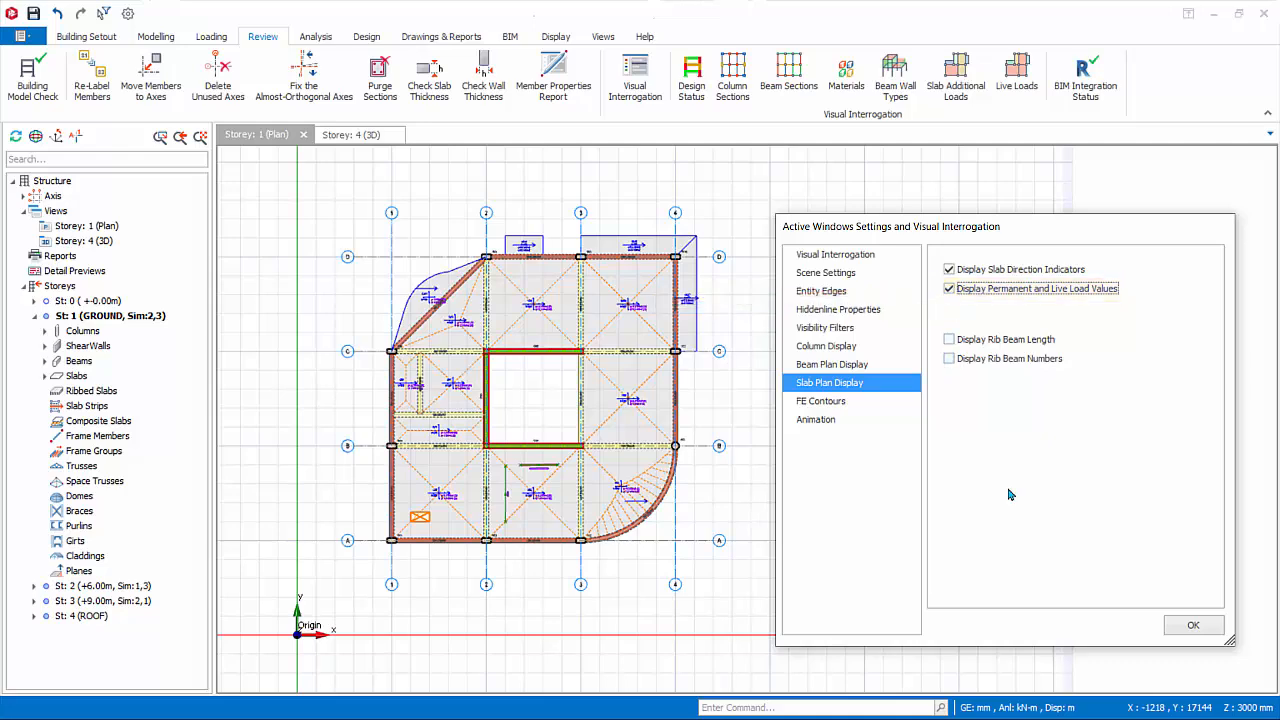
click(1193, 625)
scroll(775, 382, up, 4)
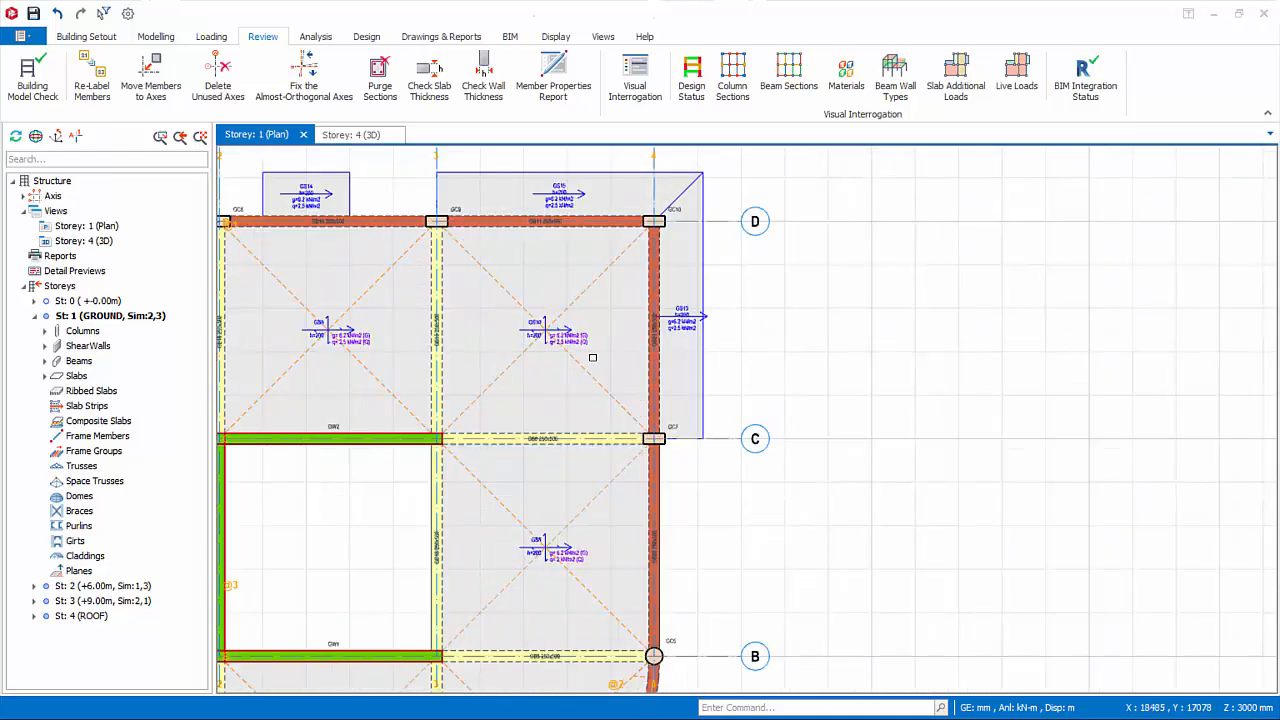
scroll(598, 425, up, 3)
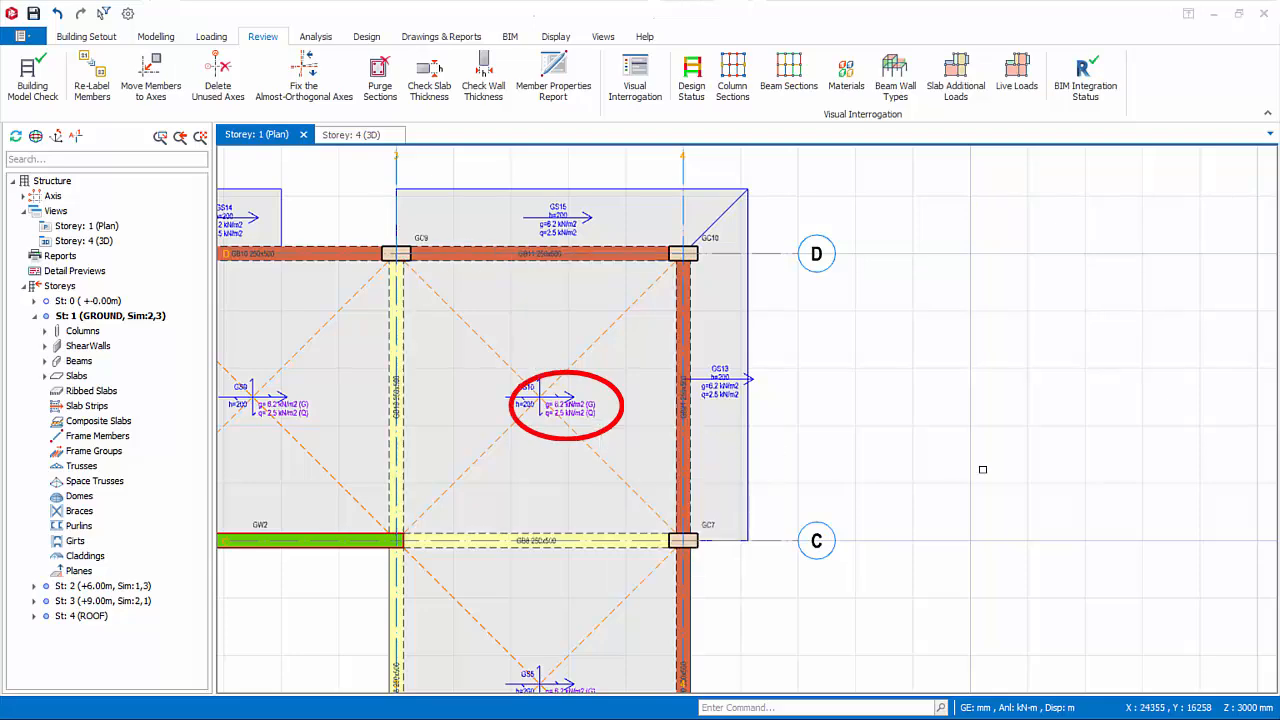
Turn off the slab direction indicators and the permanent and live load values in the slab plan display settings.
click(635, 80)
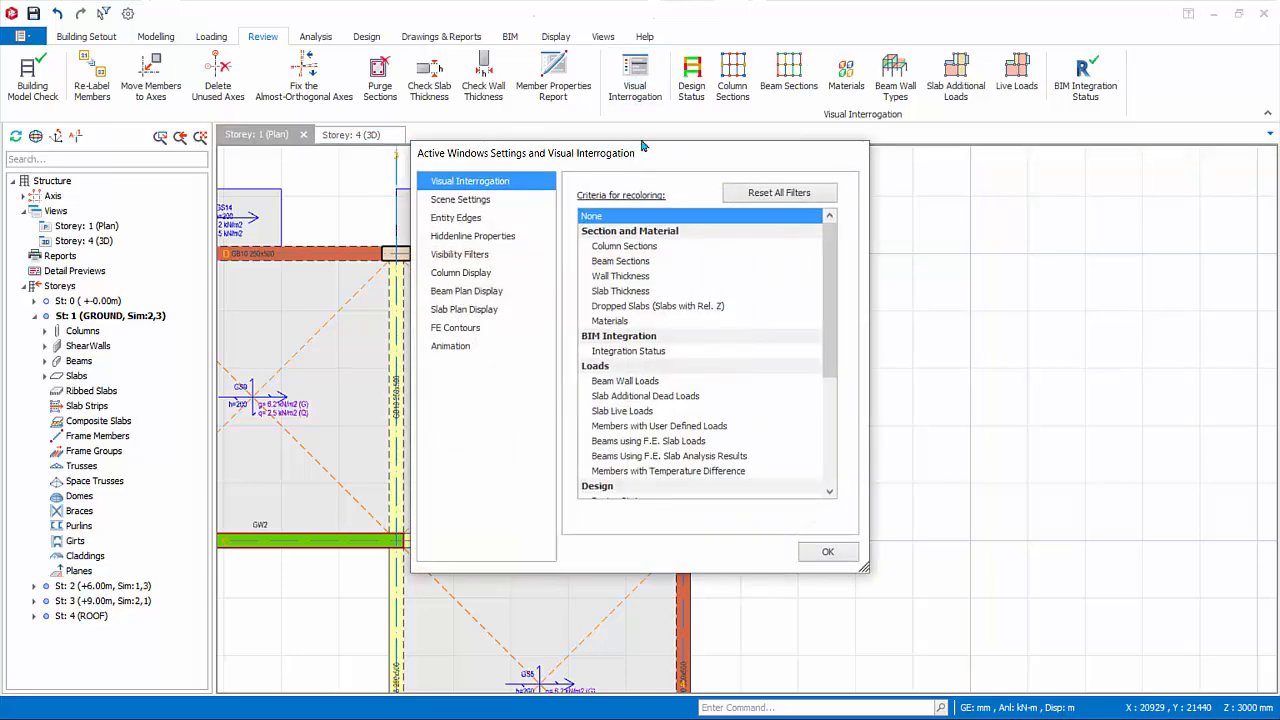
drag(663, 175, 1030, 182)
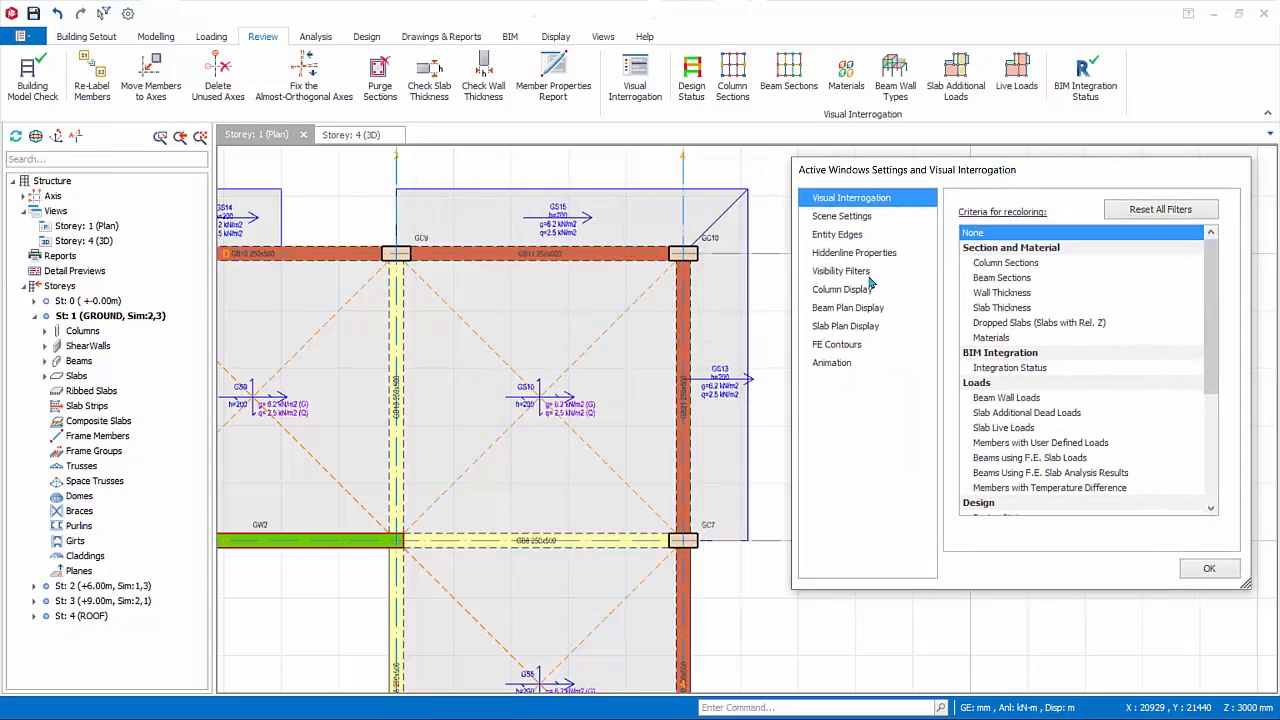
click(846, 326)
click(965, 213)
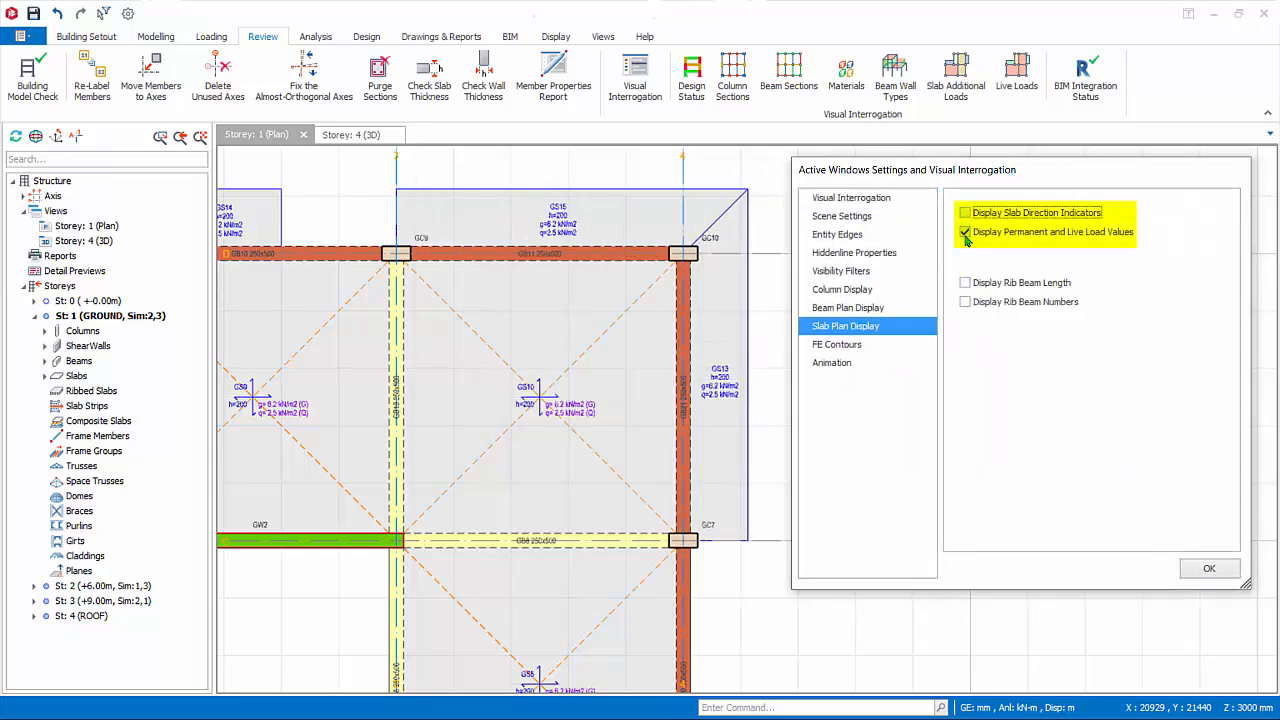
click(965, 232)
Review the FE Contours and Animation settings for the plan view and accept the display settings.
click(858, 346)
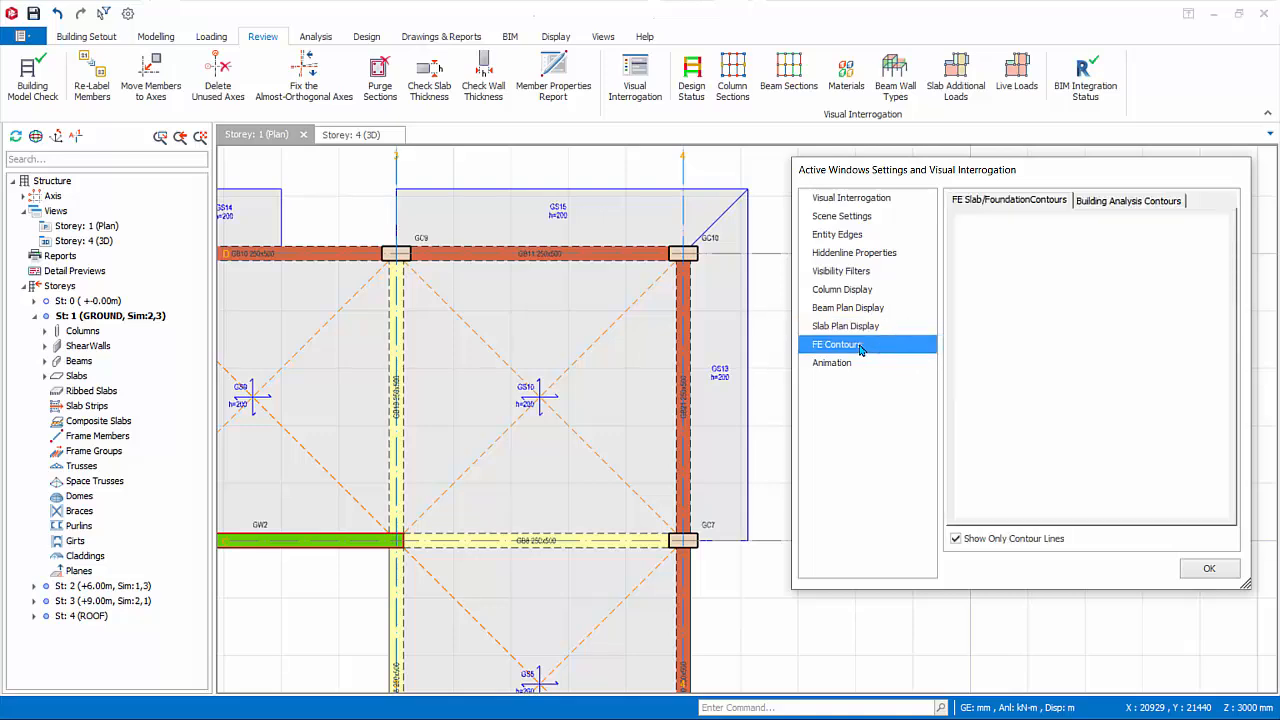
click(834, 364)
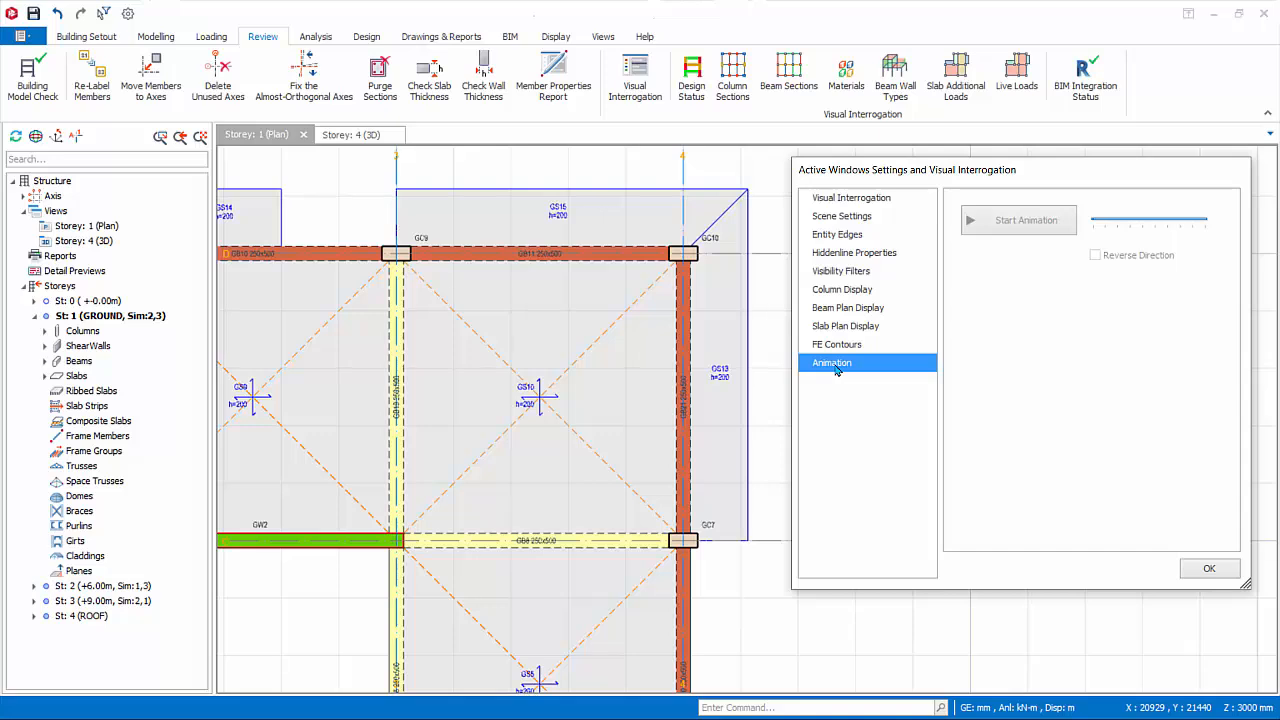
click(1206, 568)
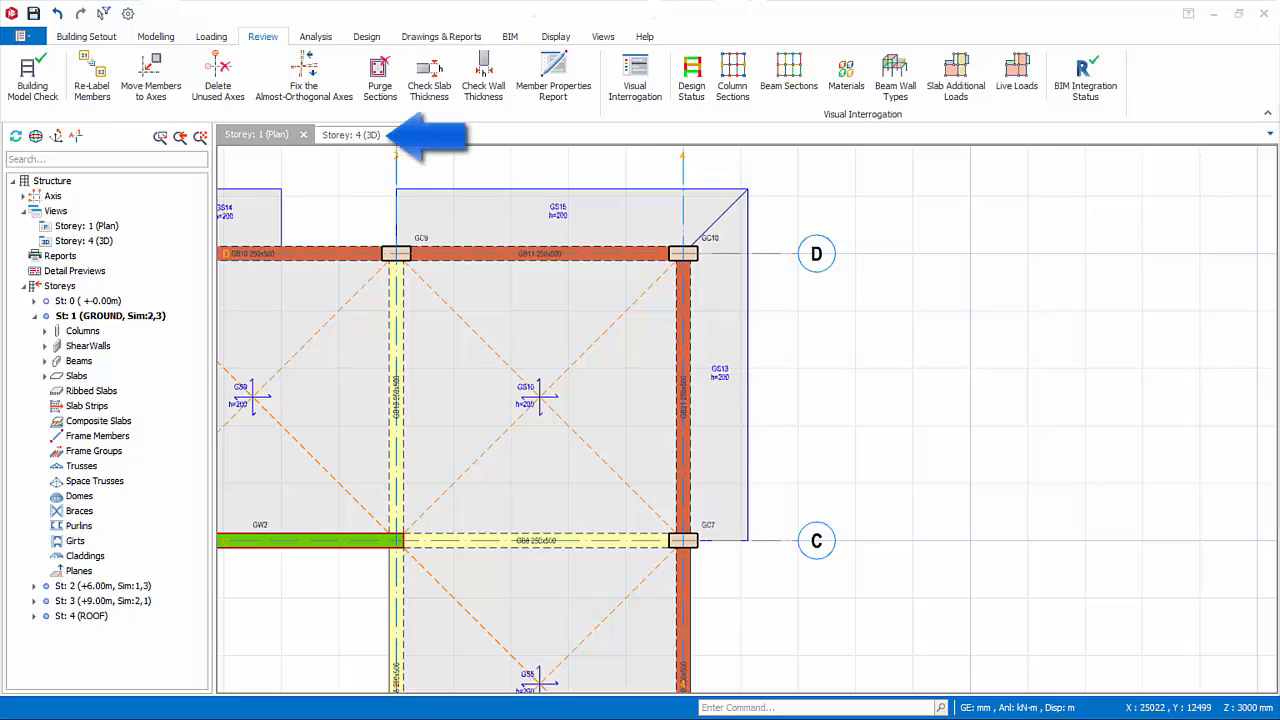
In the Storey: 4 (3D) view, recolour the model by column sections, beam sections, wall thickness and slab thickness, and reset the criterion to None.
click(362, 136)
middle_drag(732, 450, 432, 482)
click(638, 84)
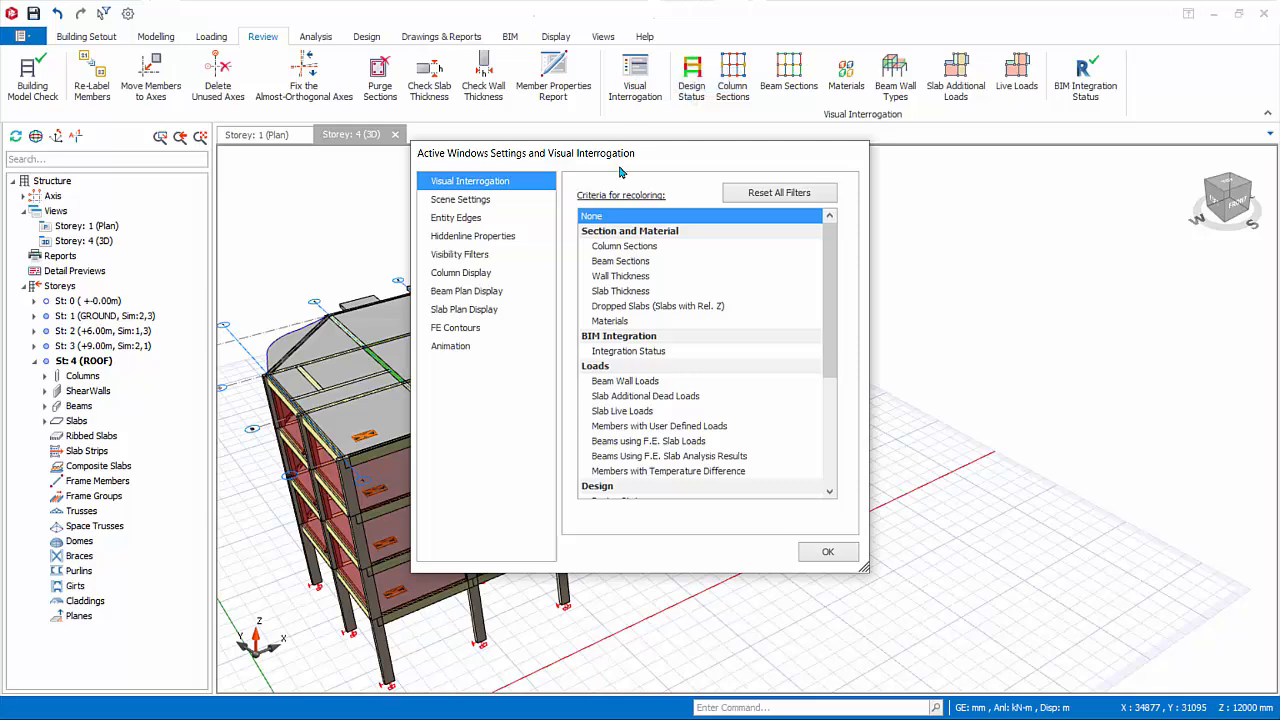
drag(623, 163, 895, 199)
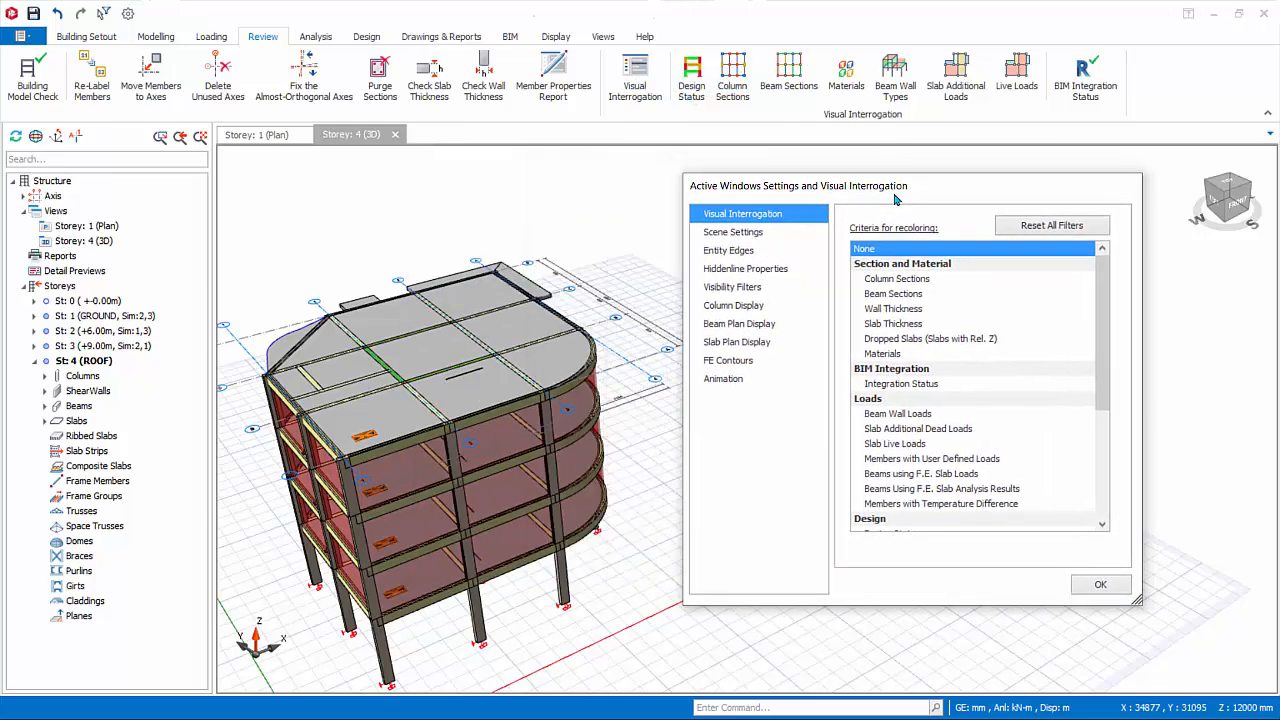
click(900, 280)
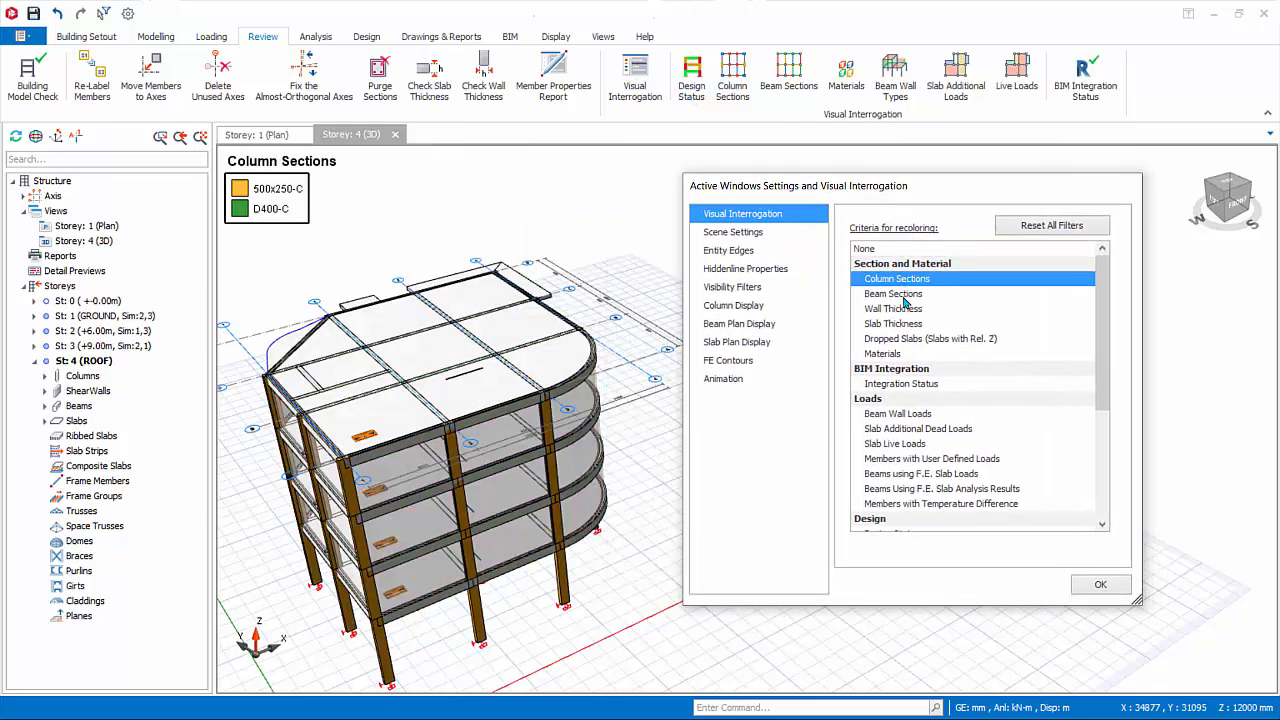
click(903, 296)
click(902, 312)
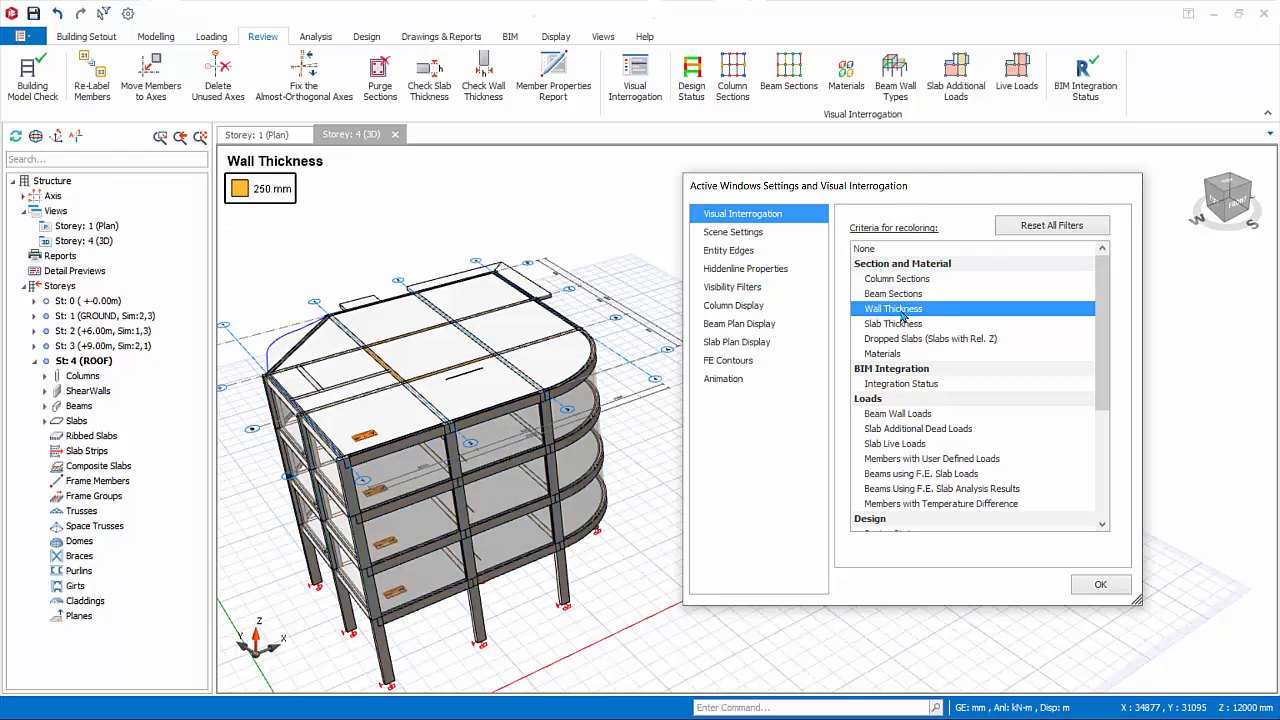
click(902, 325)
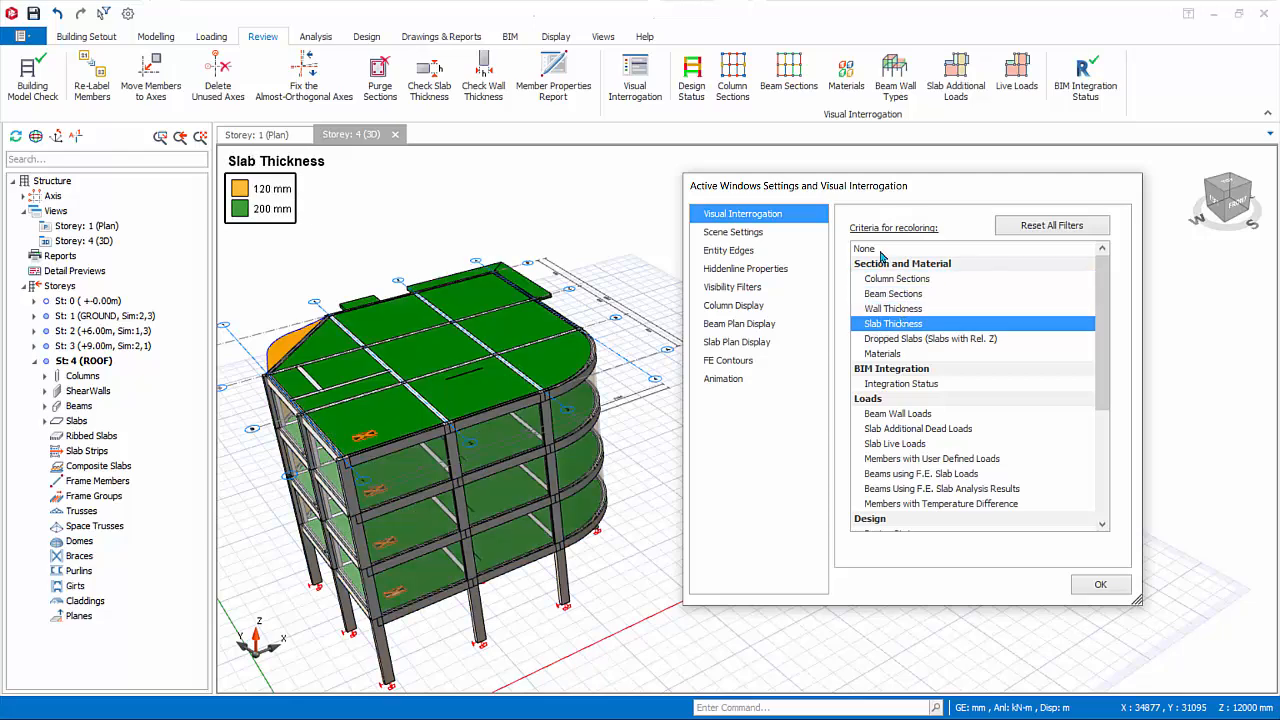
click(881, 251)
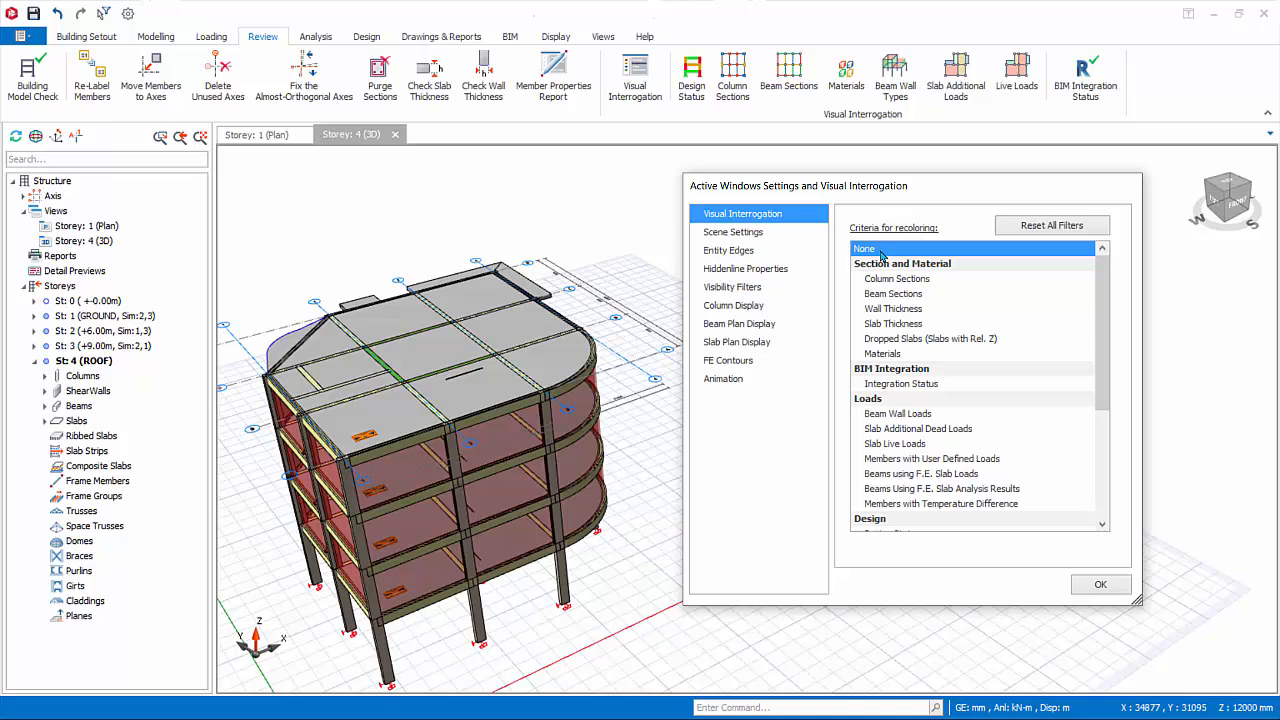
Review the Column Display, Beam Plan Display and Animation settings available for the 3D view.
click(740, 307)
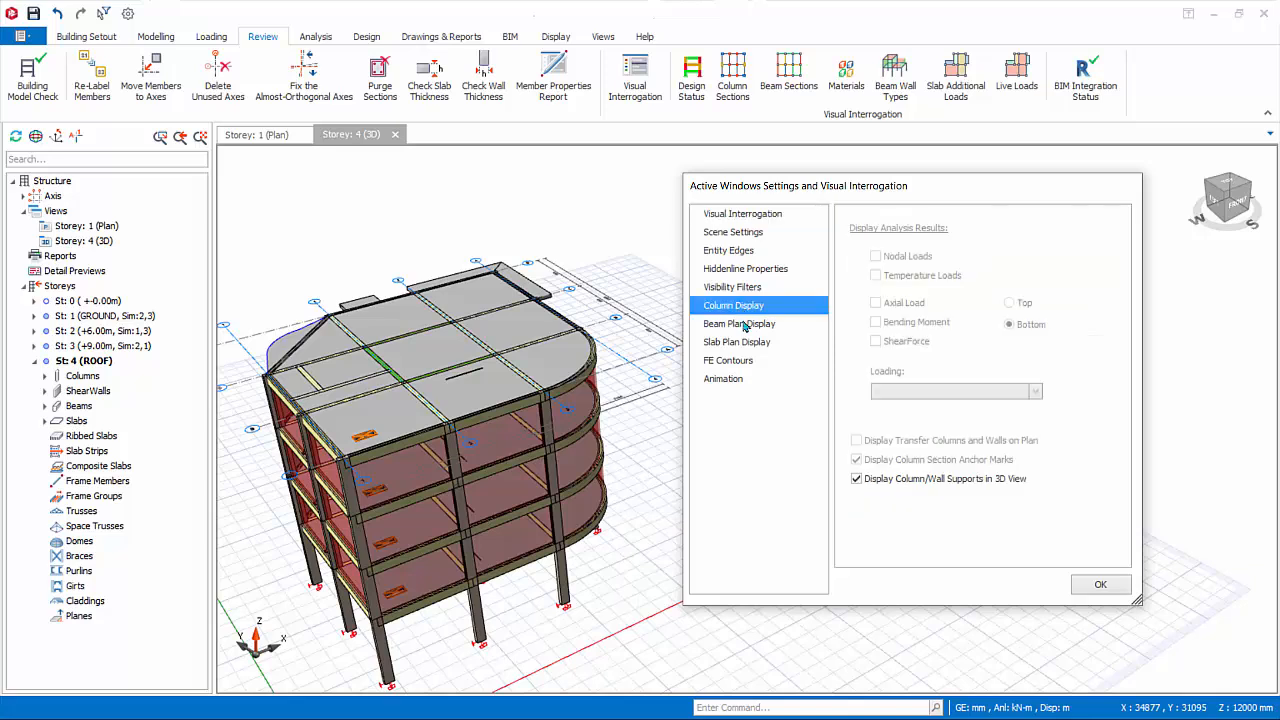
click(745, 325)
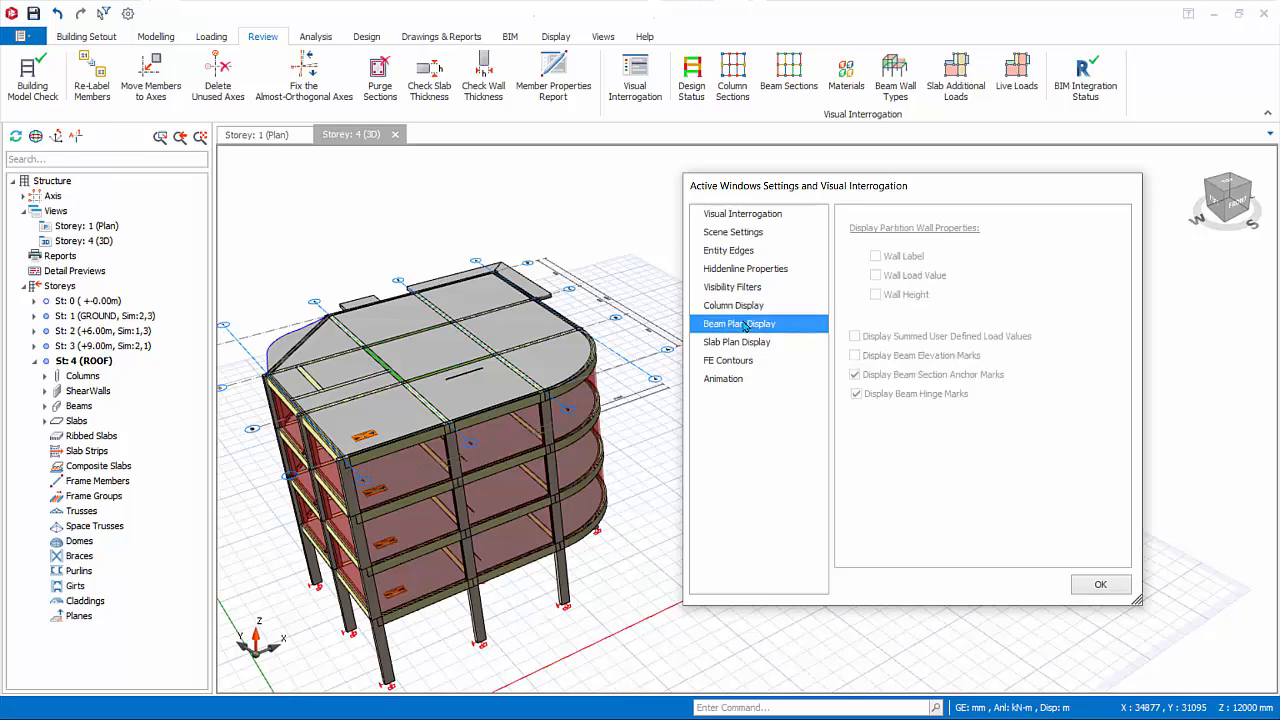
click(738, 384)
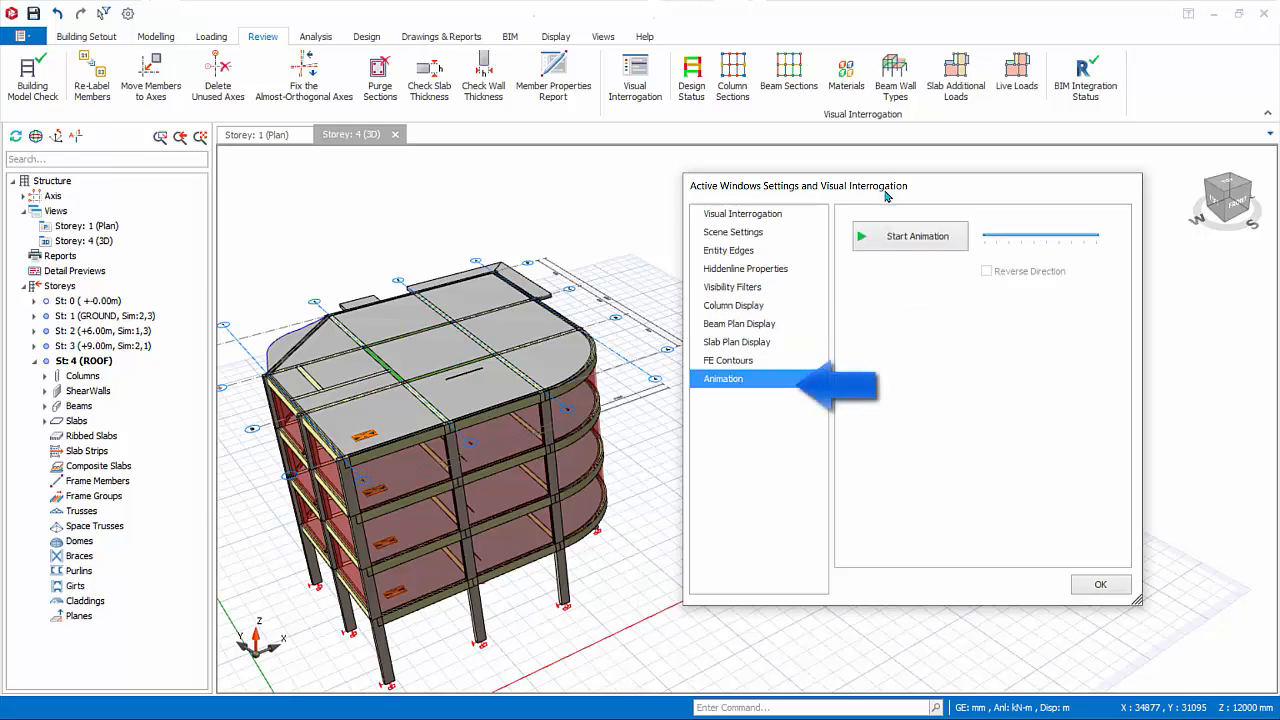
Run the 3D view's rotation animation, increase its speed, stop it and accept the display settings.
drag(885, 190, 944, 194)
click(975, 241)
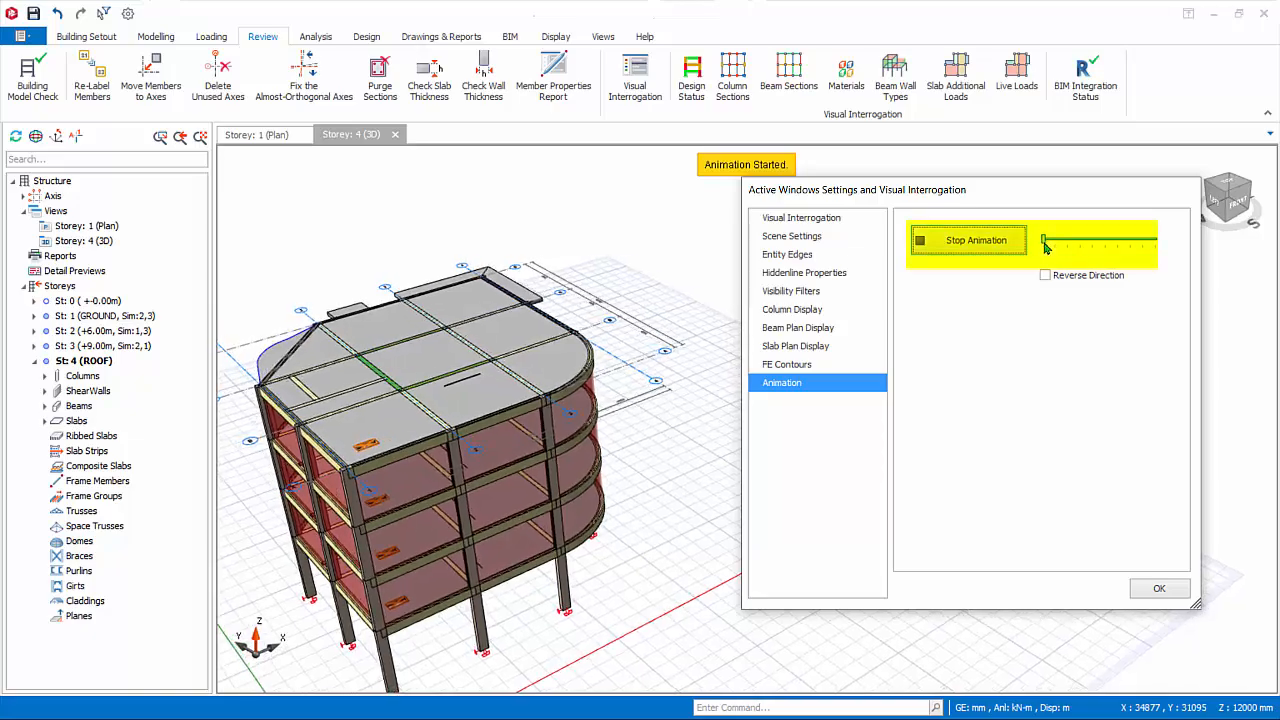
drag(1087, 242, 1143, 243)
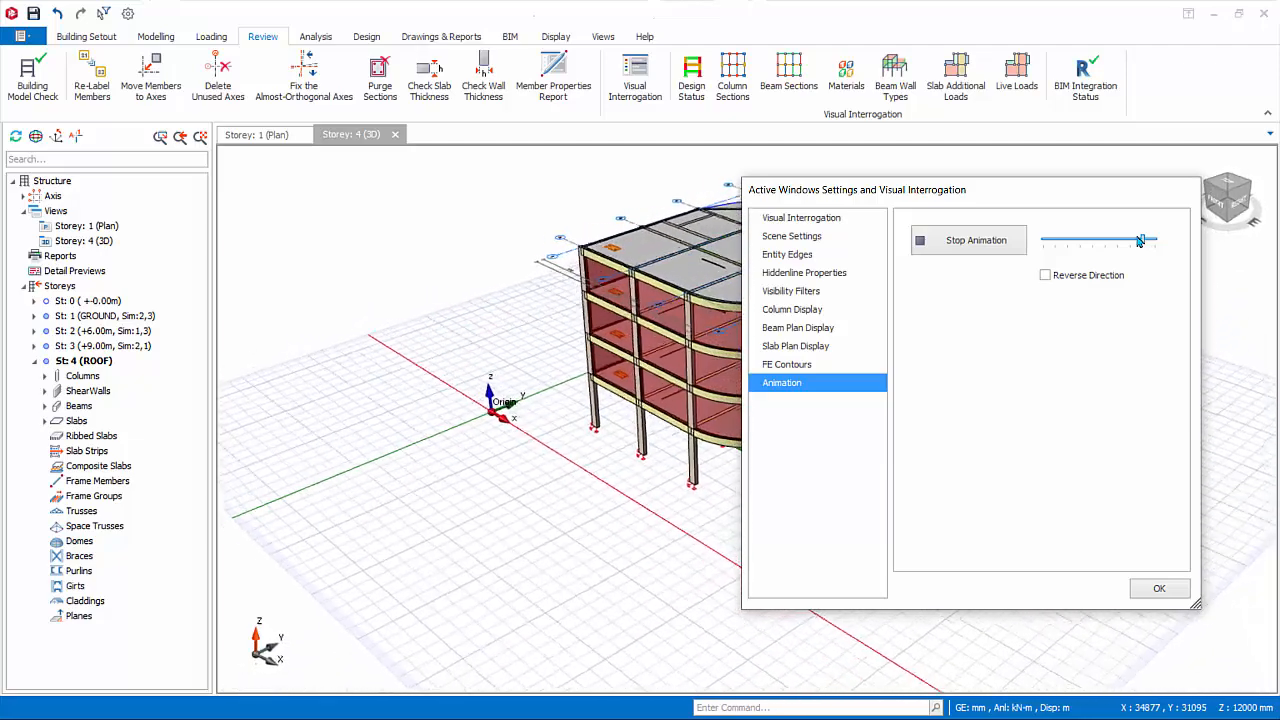
click(937, 246)
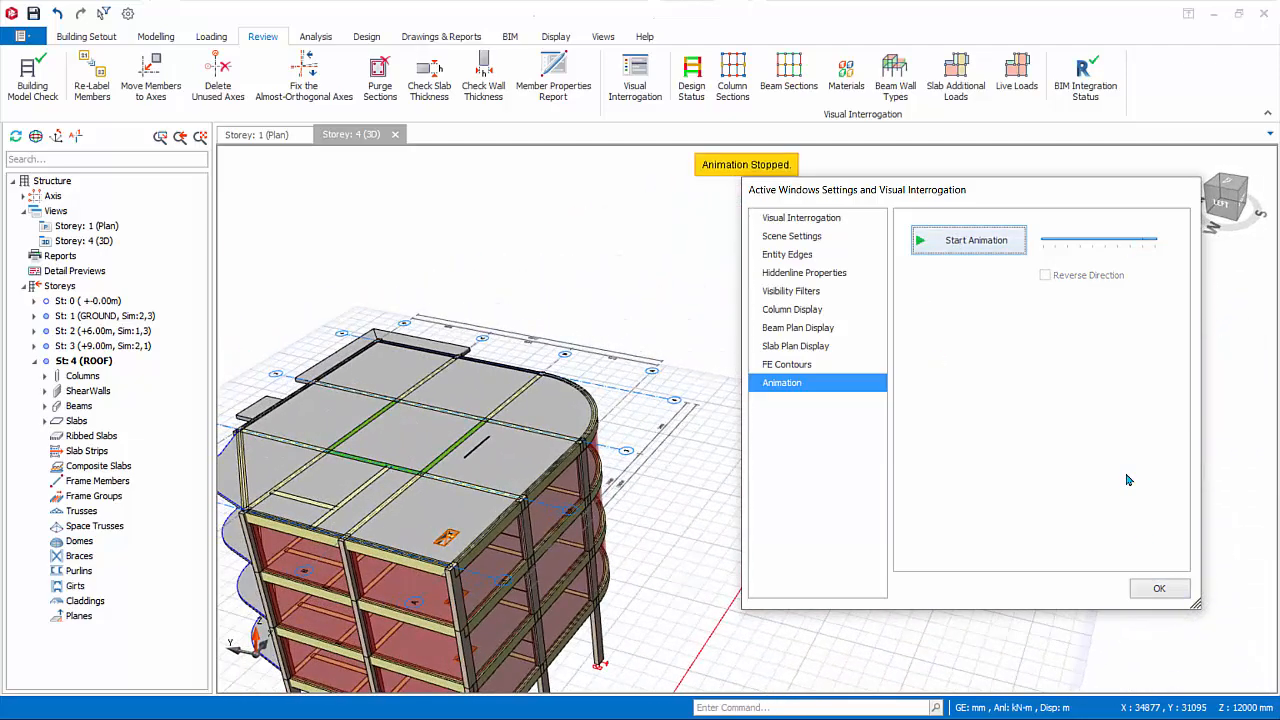
click(1159, 588)
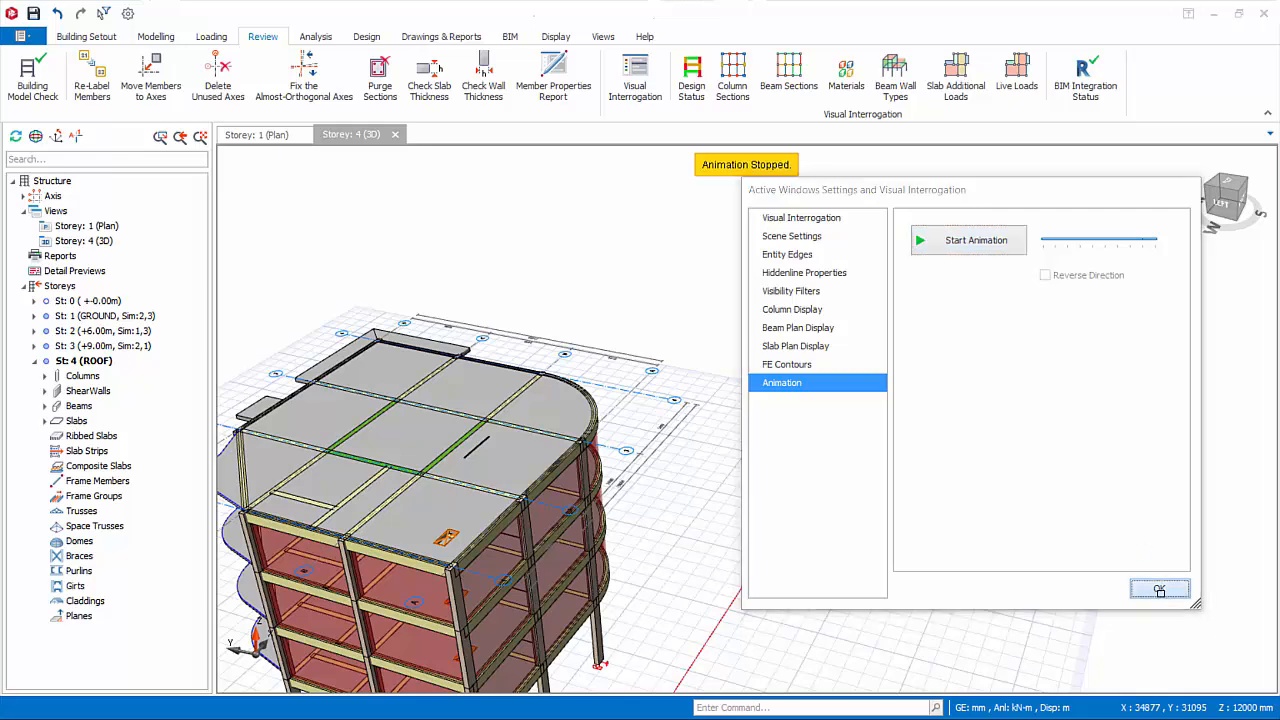
Colour the 3D model by design status, column sections, beam sections, beam wall types, slab additional dead loads and live loads, and clear the colouring.
middle_drag(745, 408, 823, 302)
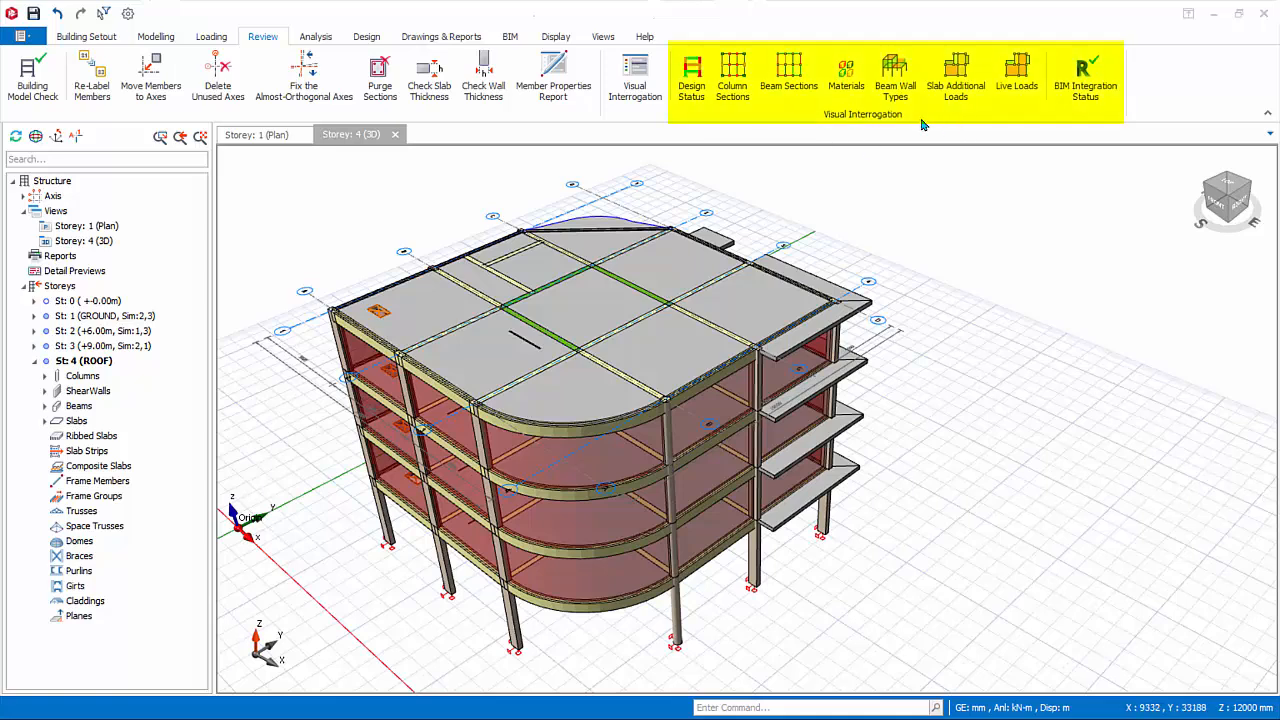
click(693, 88)
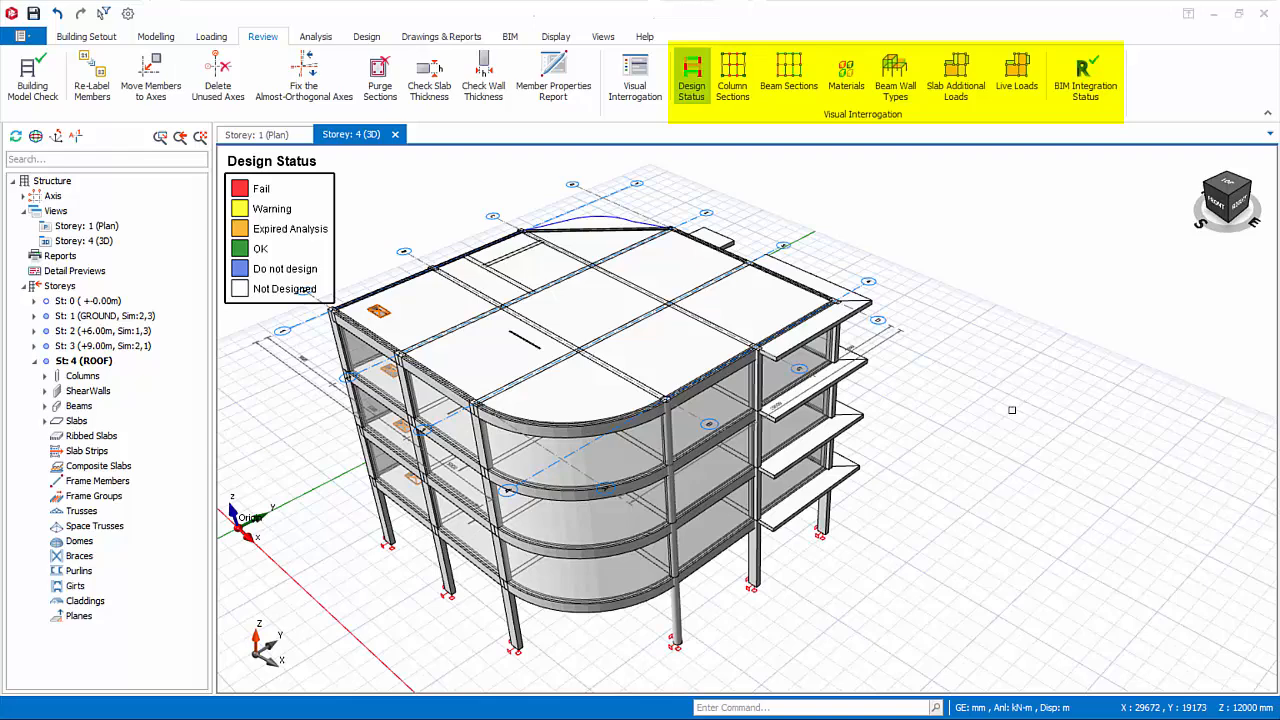
click(734, 88)
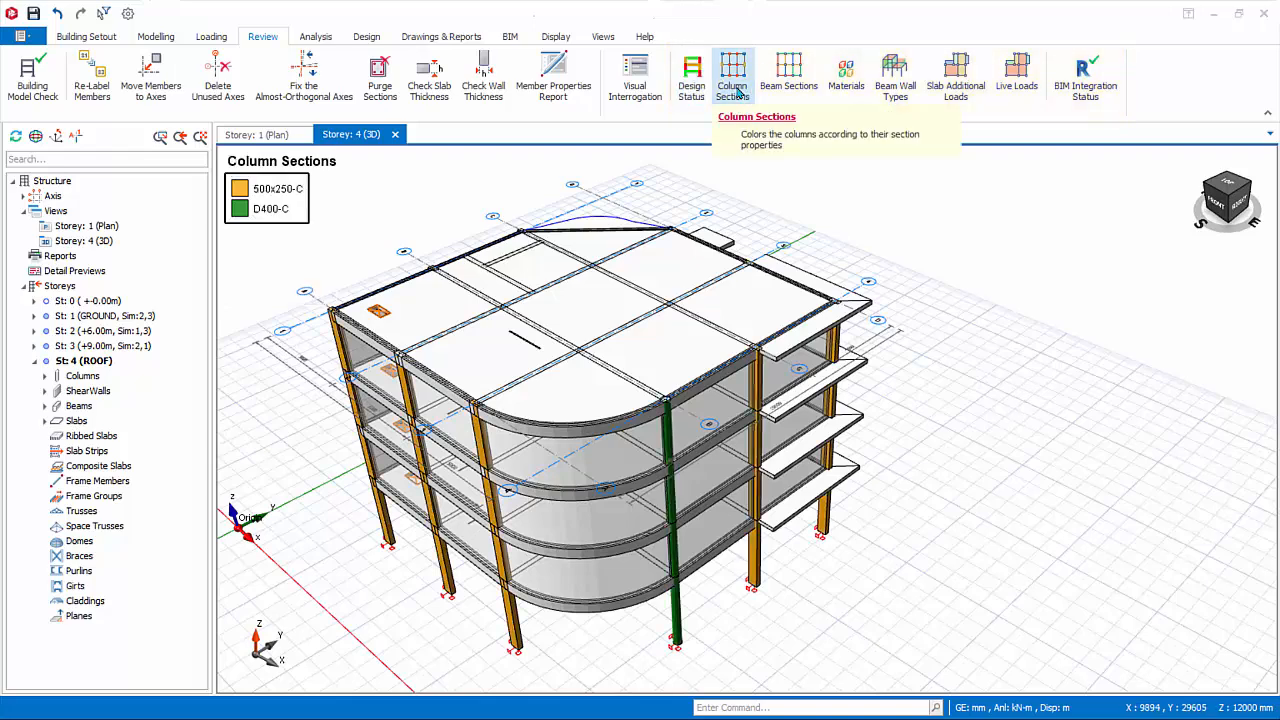
click(790, 80)
click(895, 75)
click(956, 75)
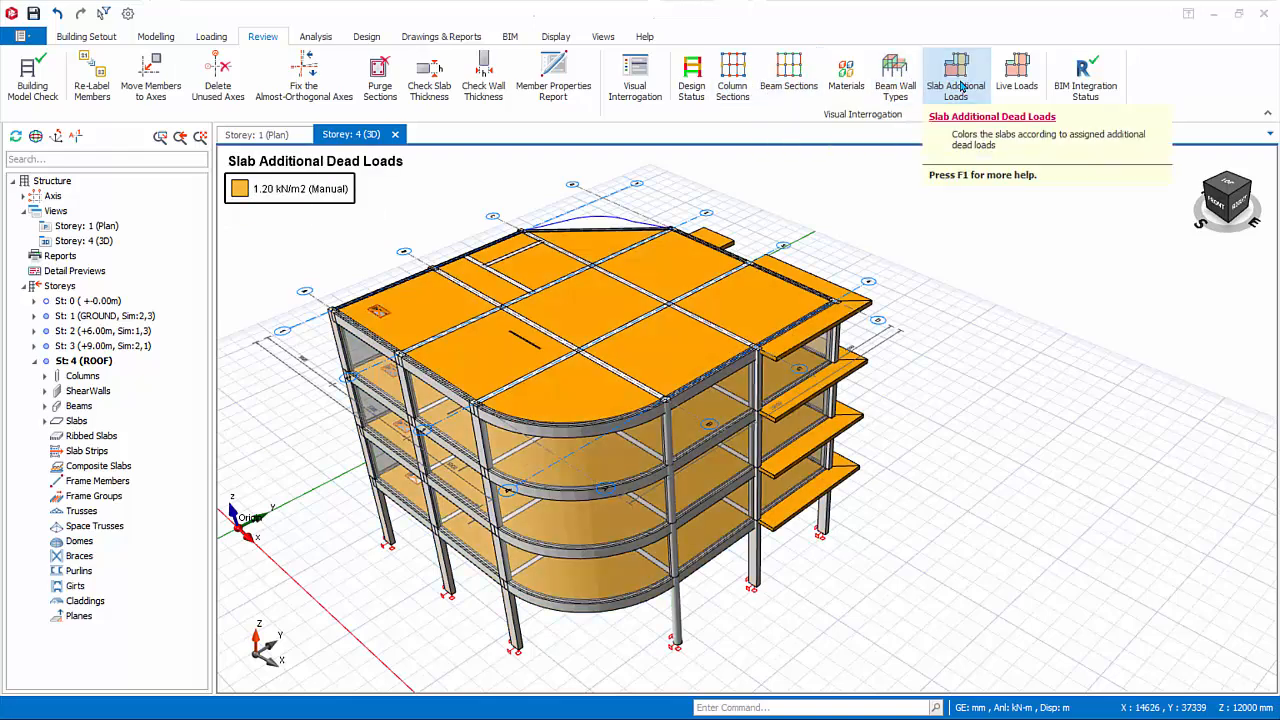
click(1014, 78)
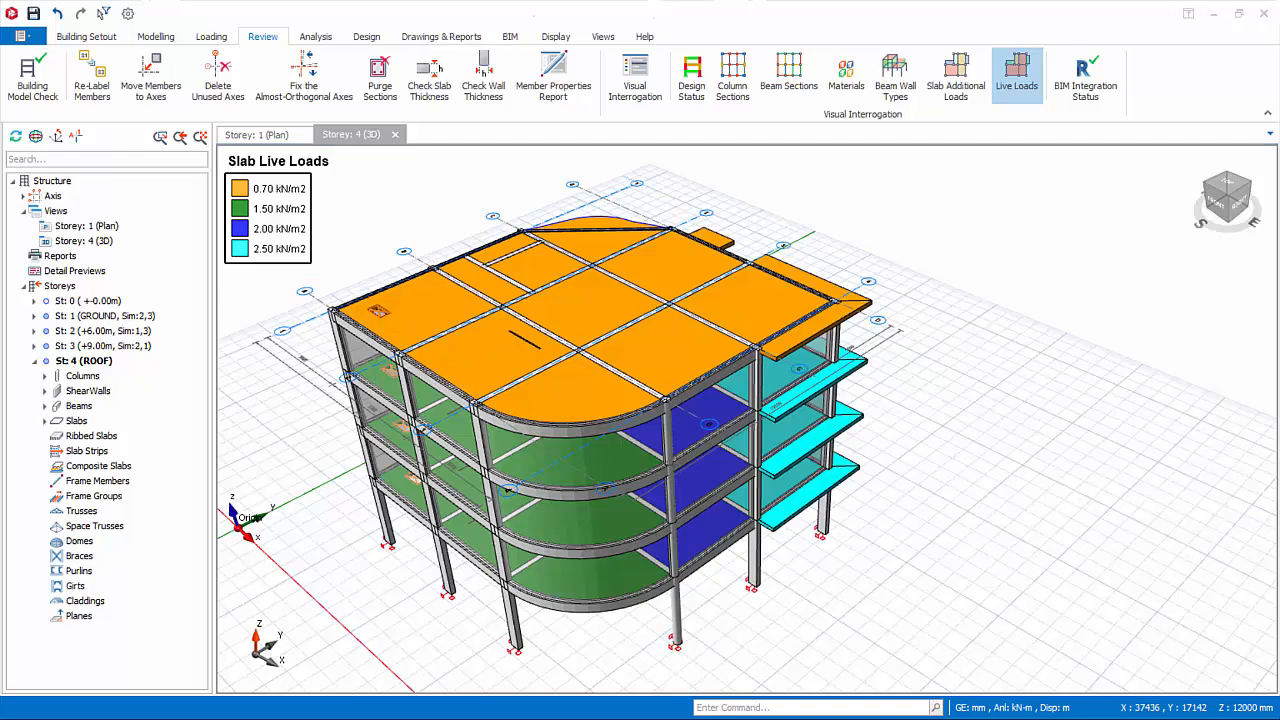
click(964, 92)
click(964, 92)
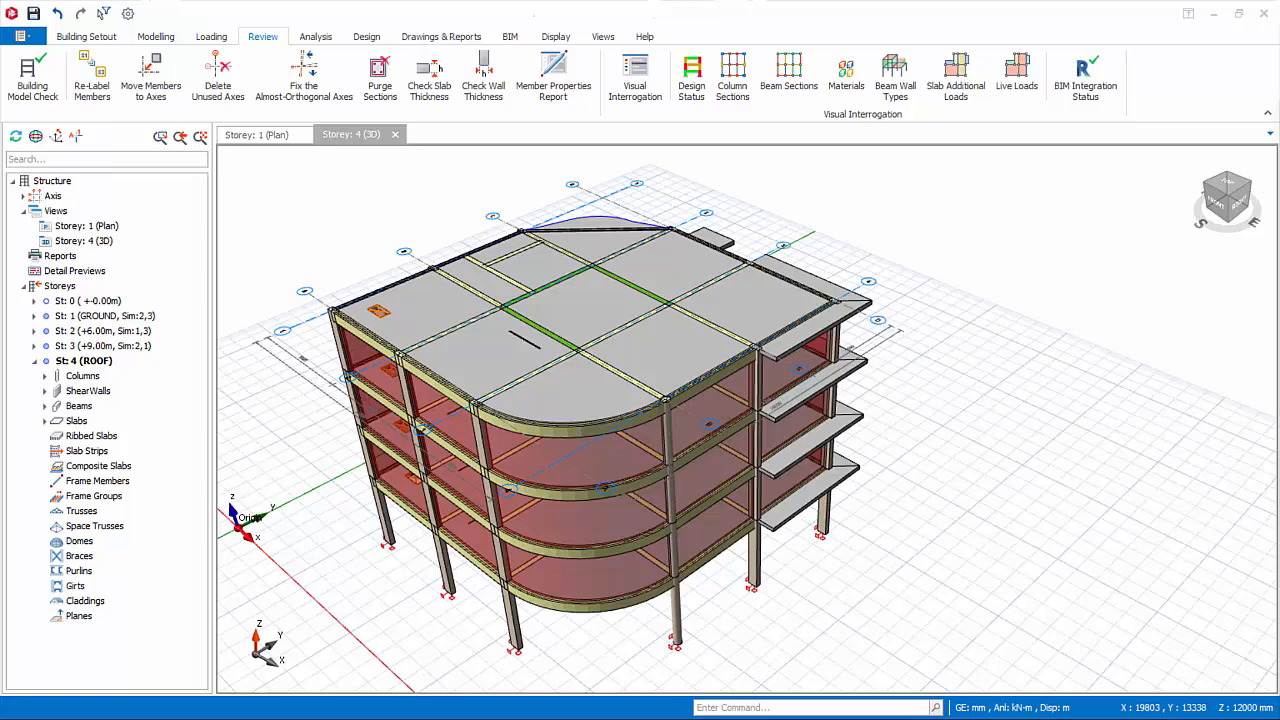
Run the Building Model Check with all checks enabled for all storeys, review its log in the text editor and close the check.
click(33, 88)
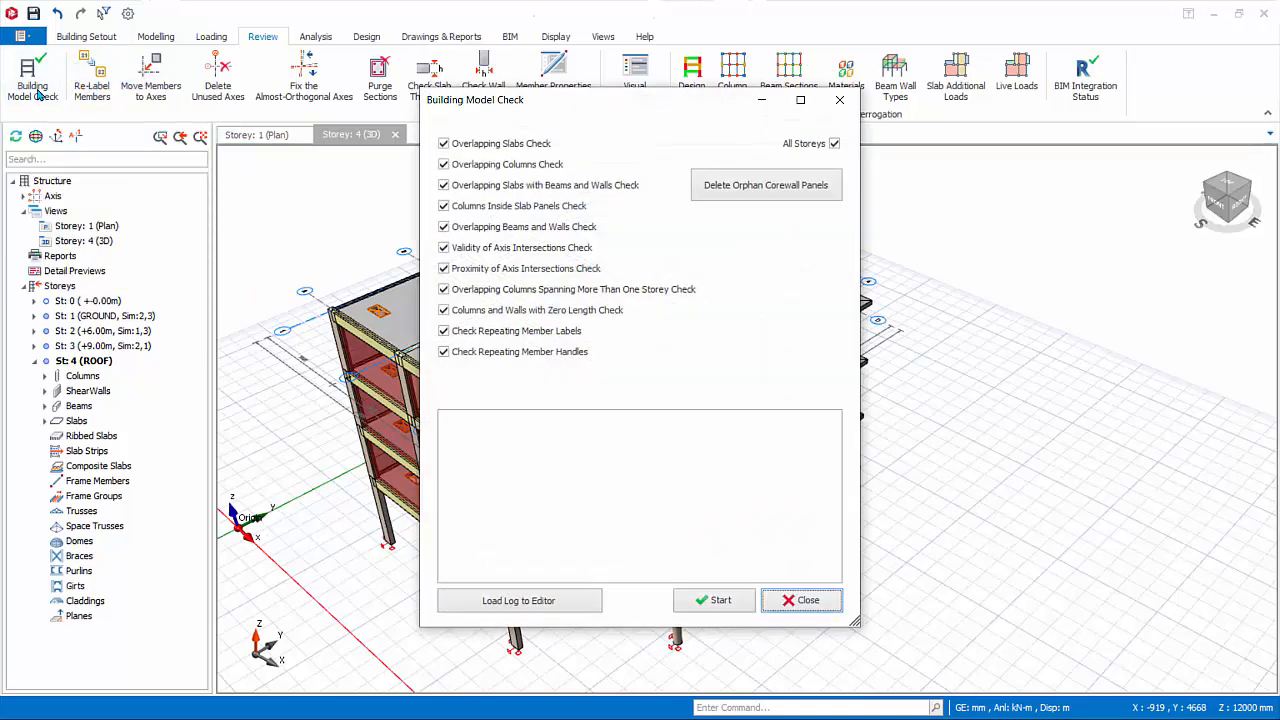
click(718, 601)
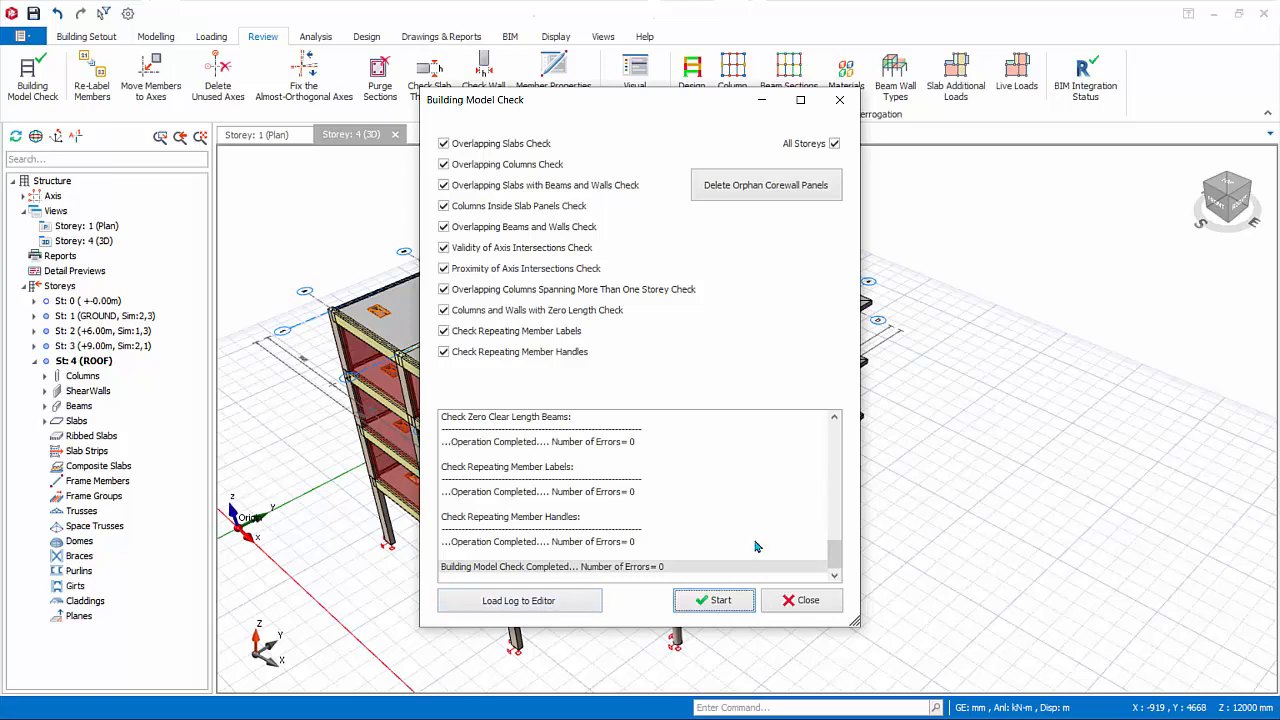
click(597, 600)
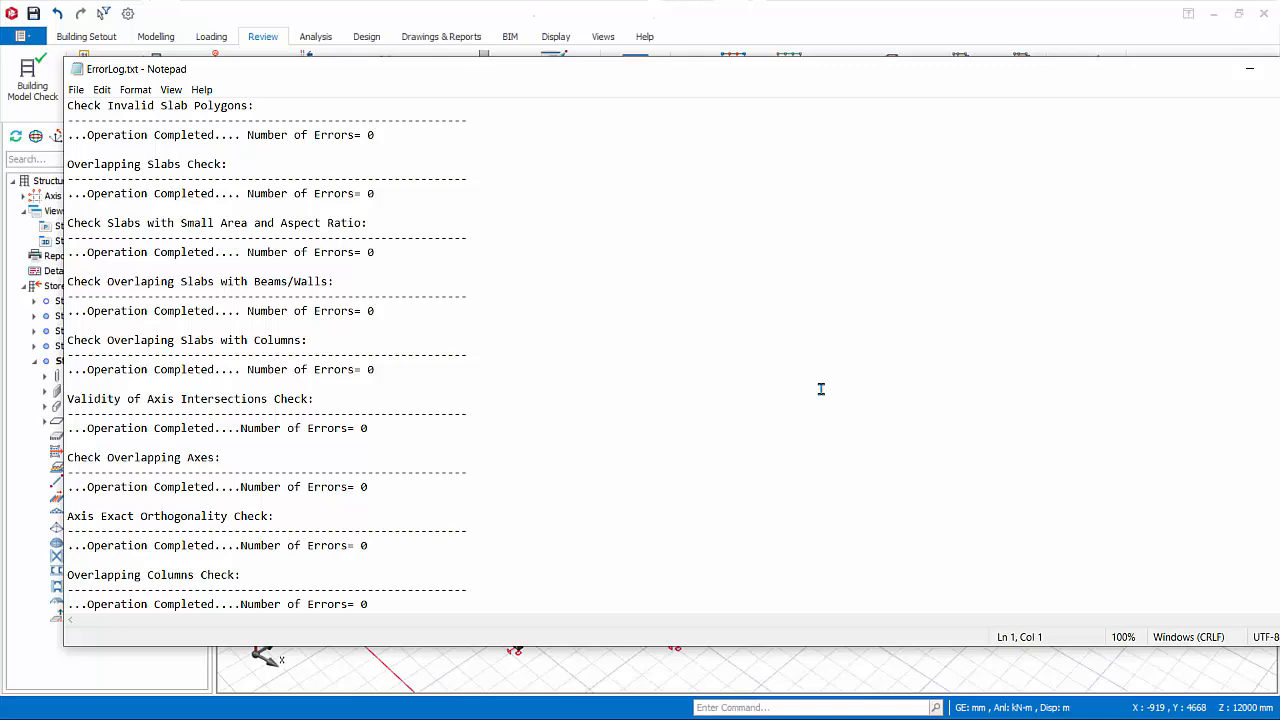
click(1249, 69)
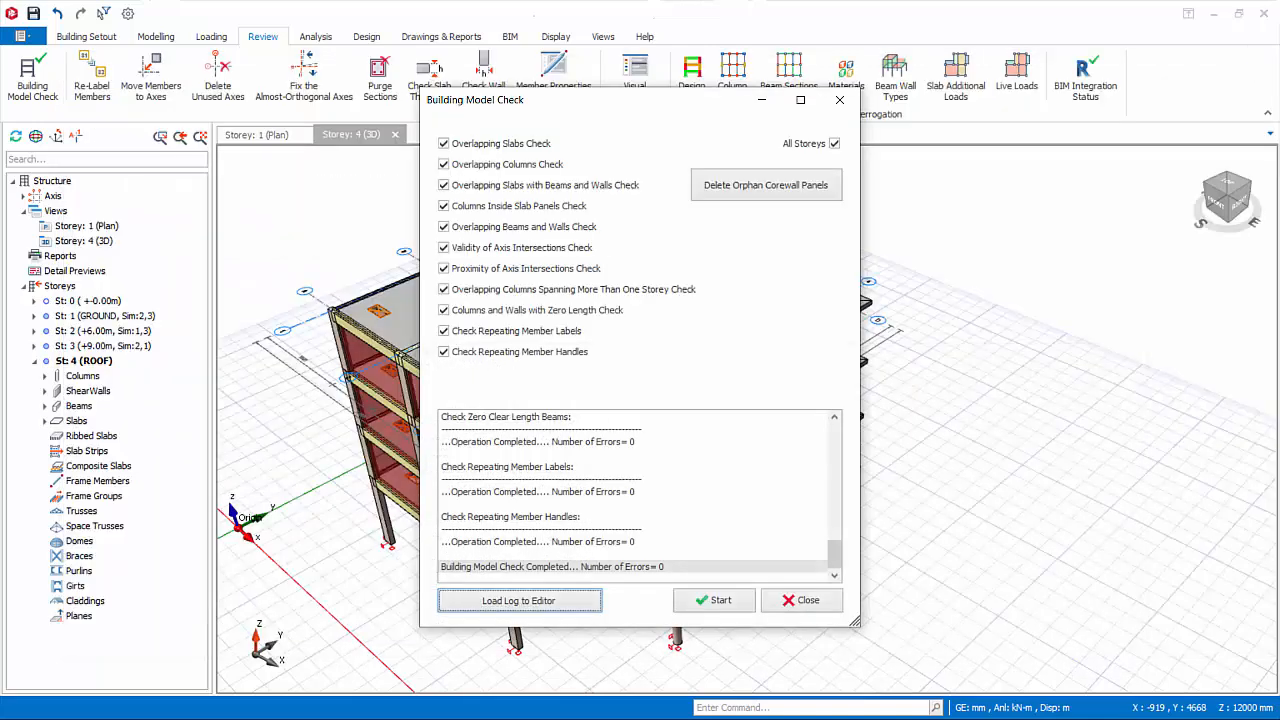
click(800, 601)
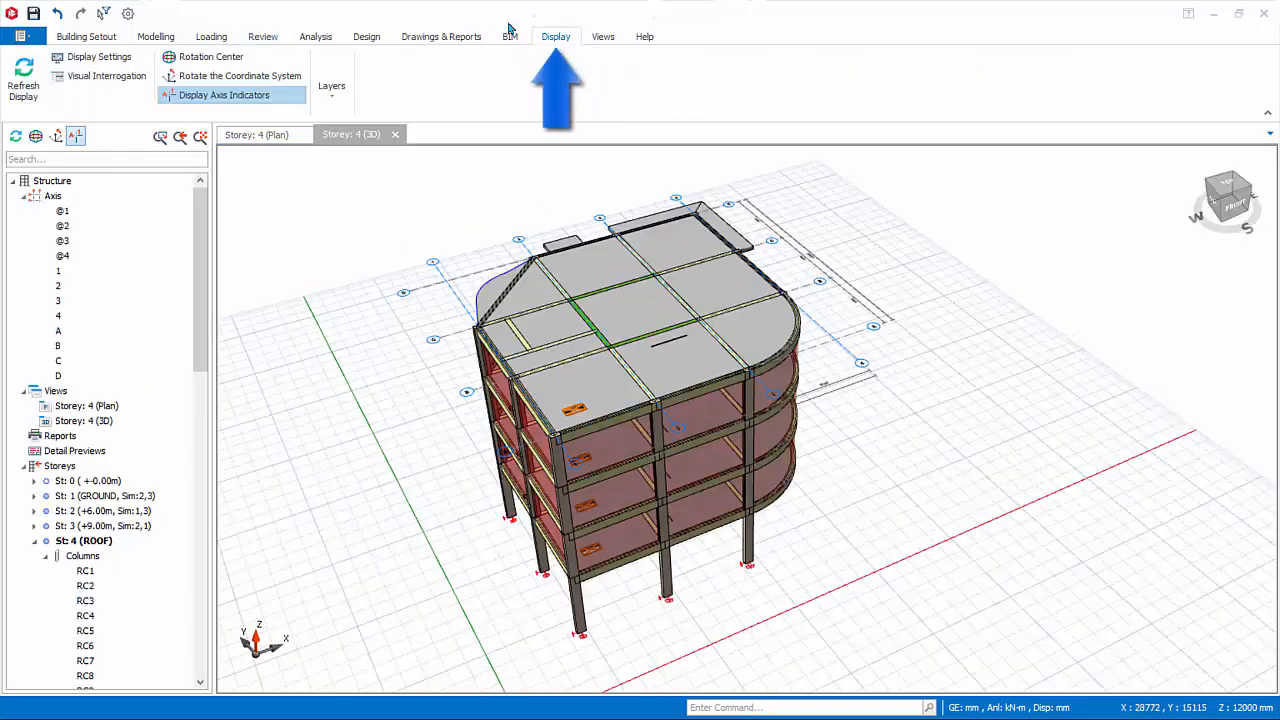
Try hiding and re-showing the axes, beams and columns layers one after another in the 3D view.
click(559, 39)
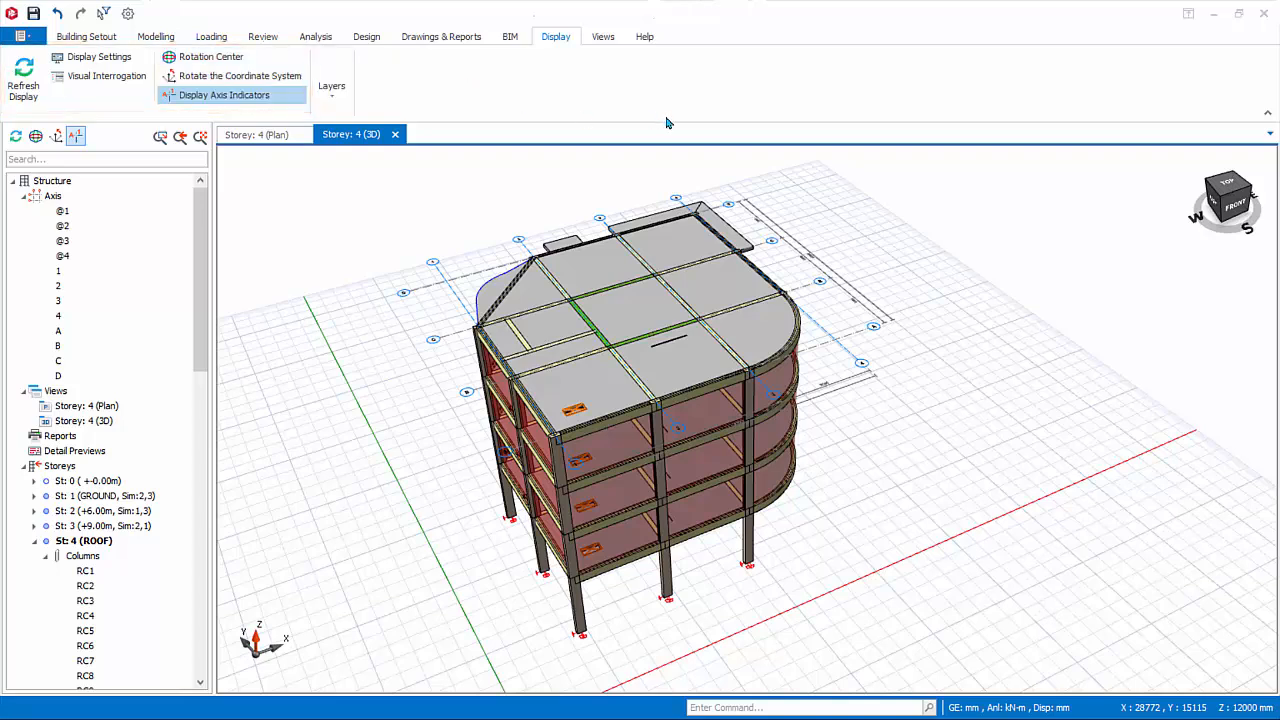
click(336, 98)
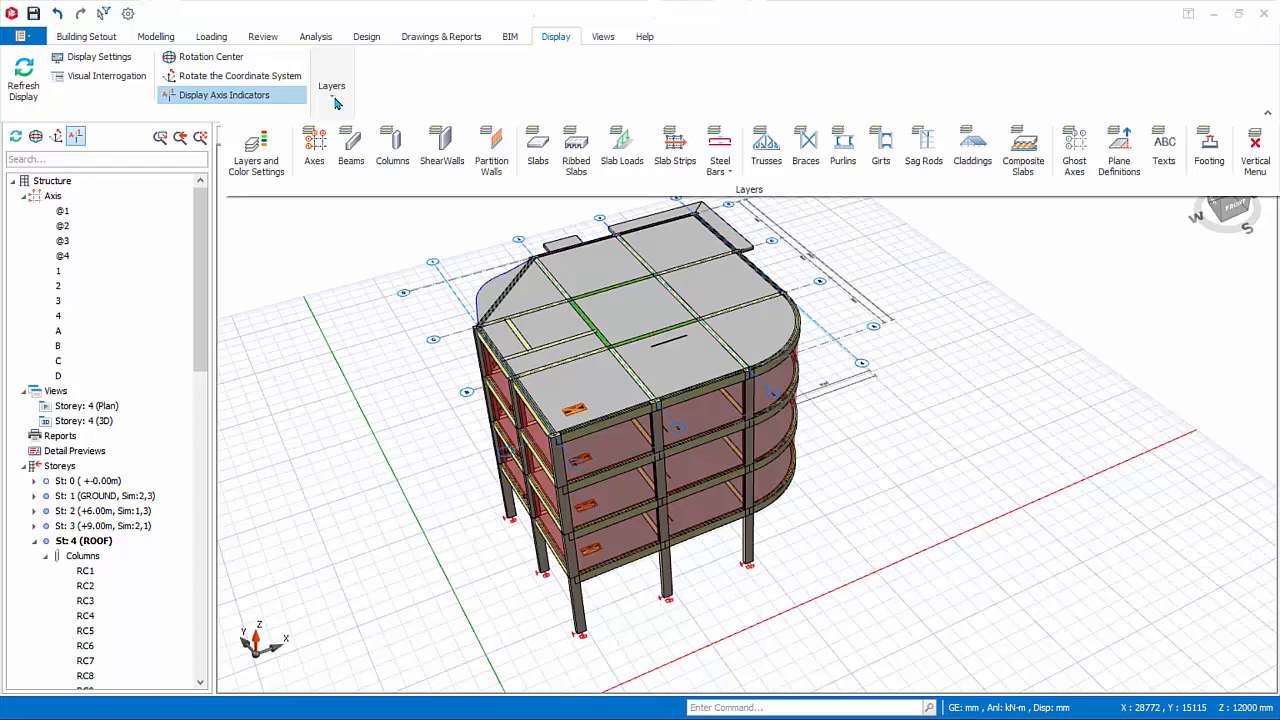
click(318, 161)
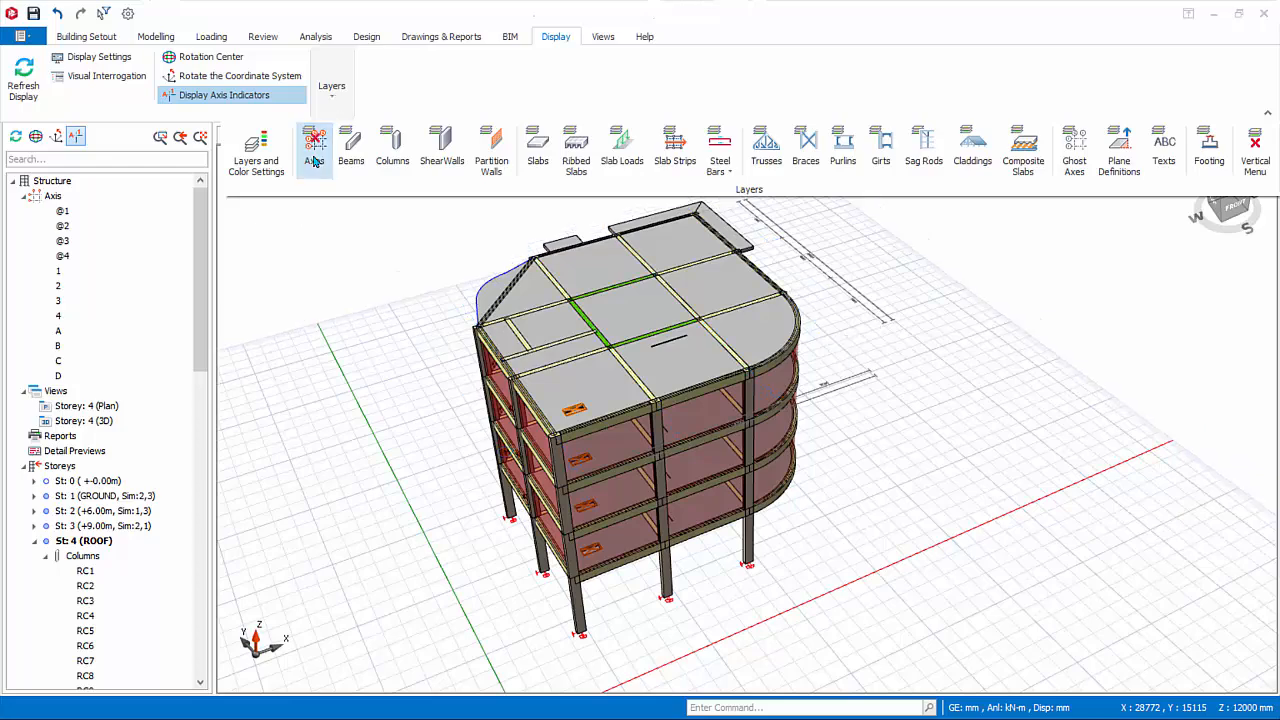
click(318, 161)
click(352, 150)
click(360, 158)
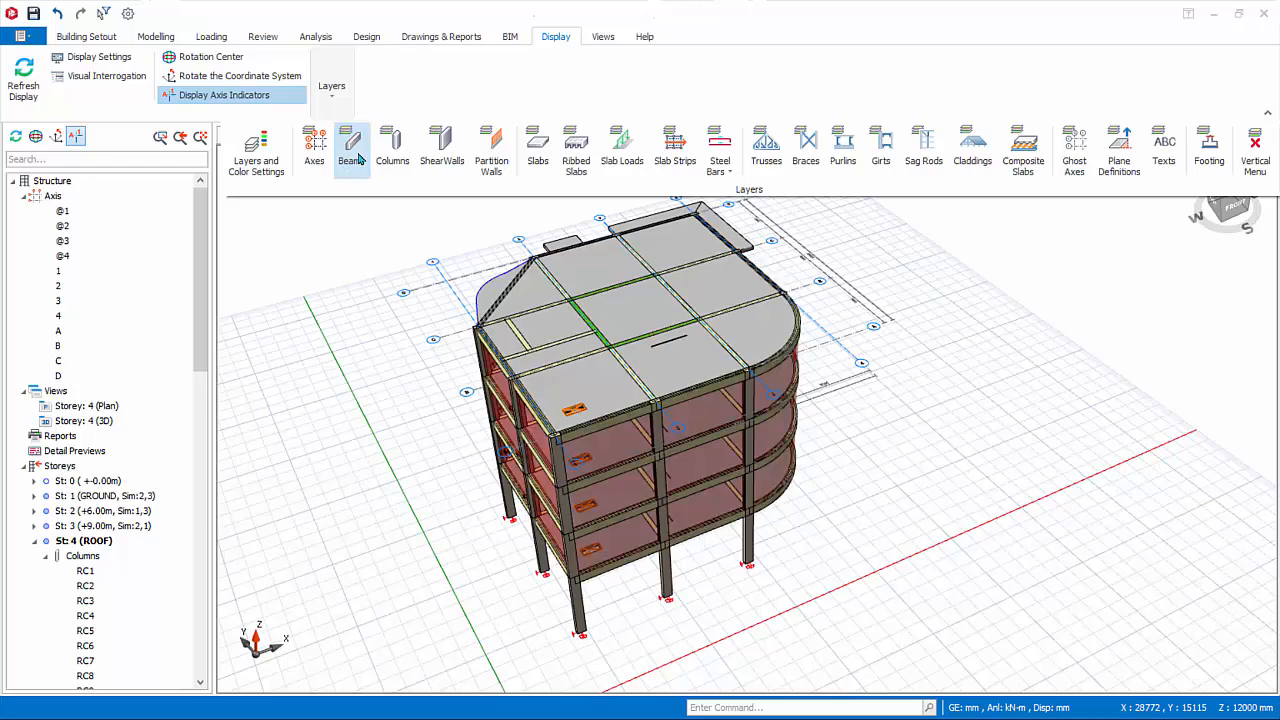
click(398, 158)
click(400, 159)
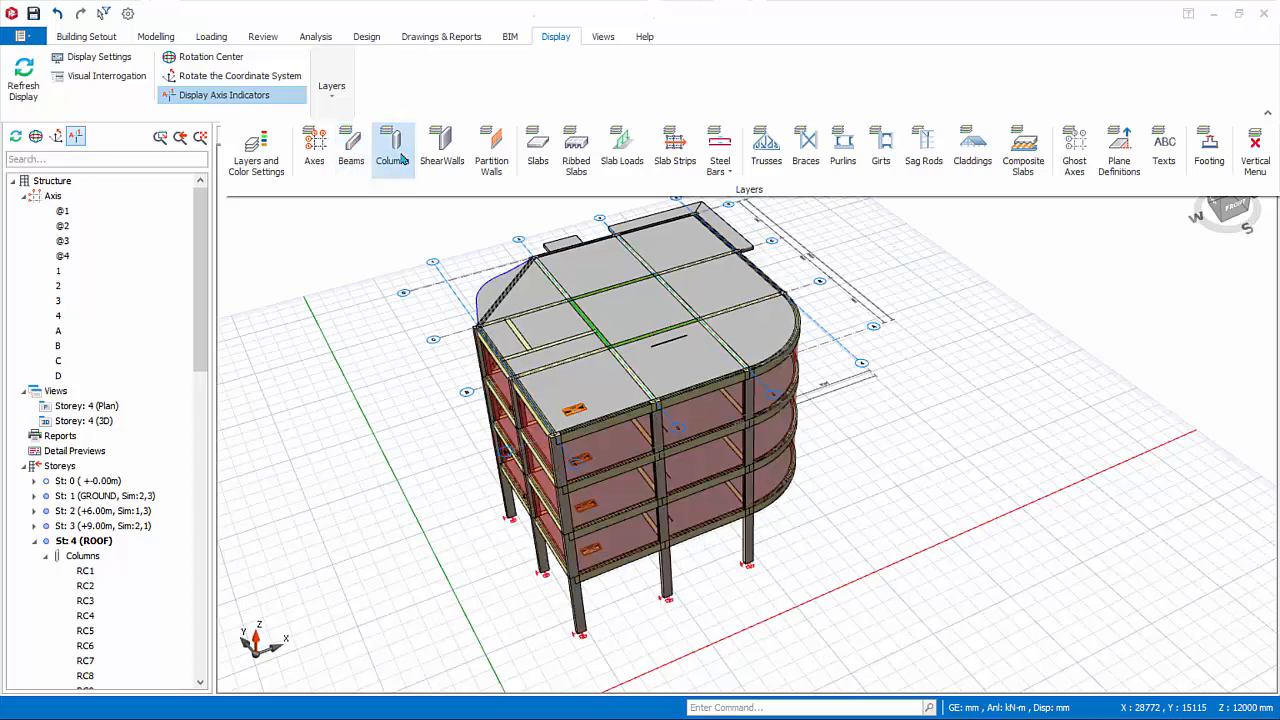
Try hiding and re-showing the slabs layer, and switch the vertical layers menu on and off.
click(540, 160)
click(540, 160)
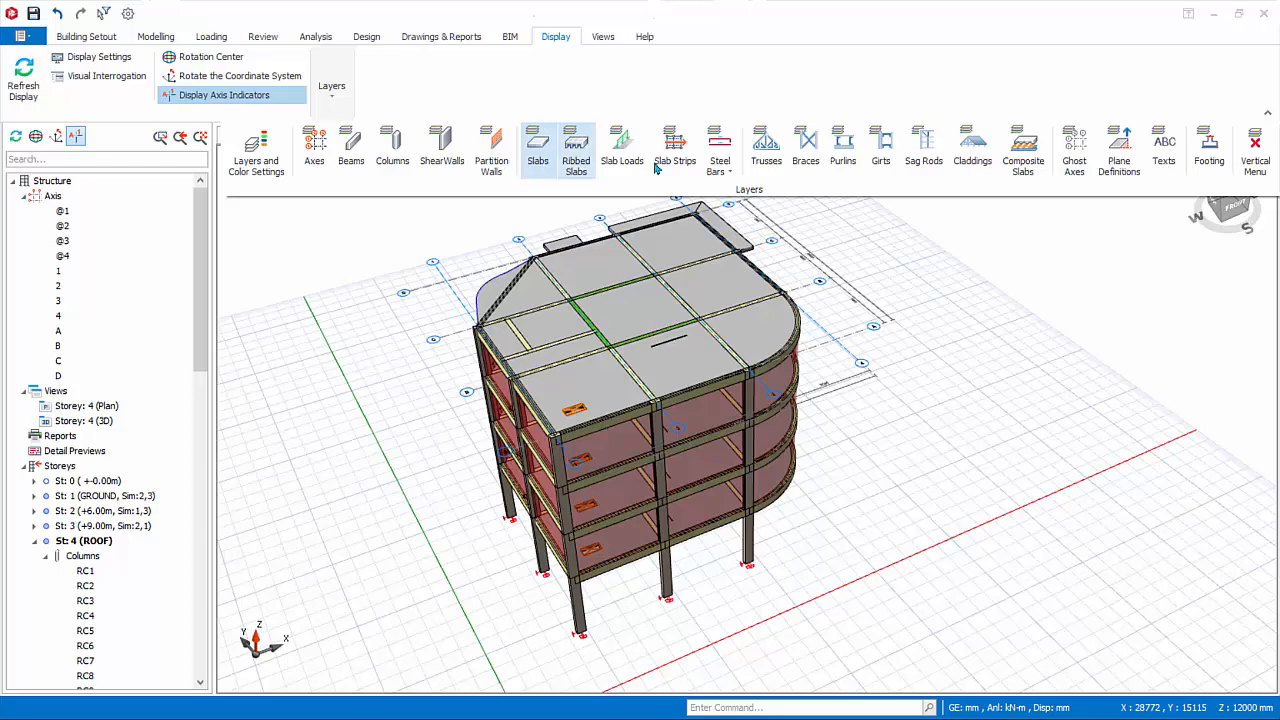
click(1256, 155)
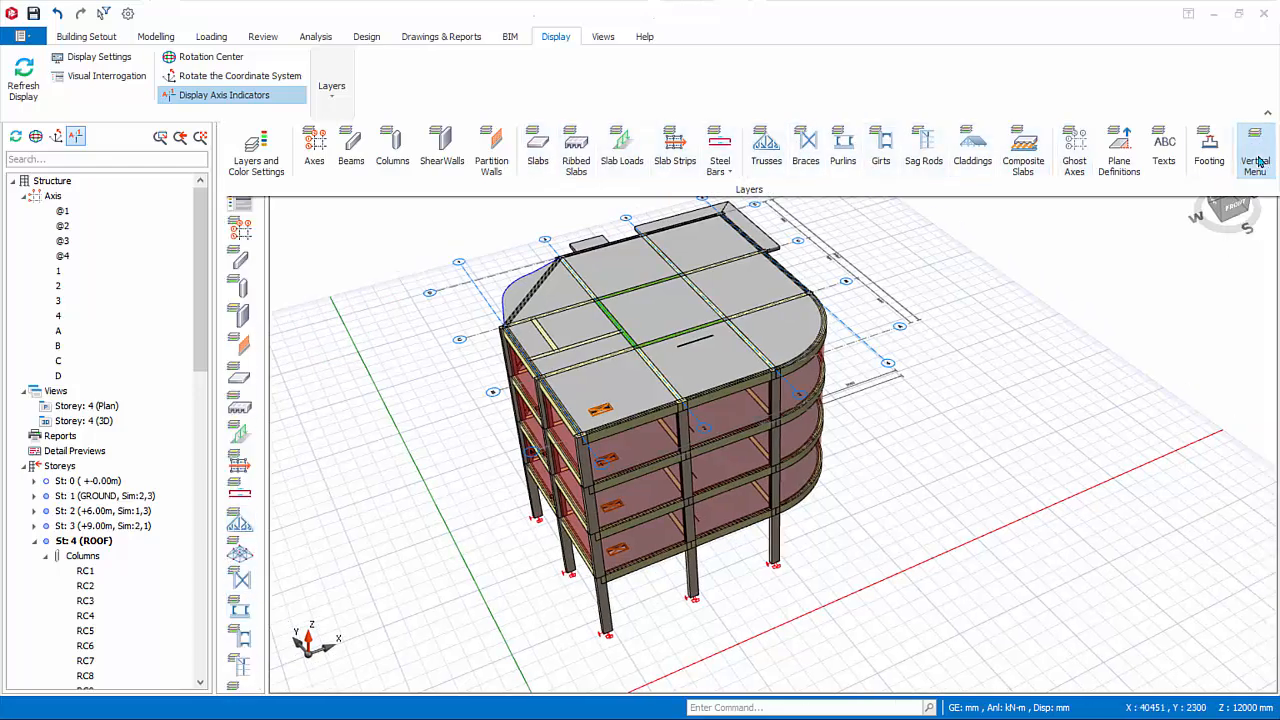
click(1256, 158)
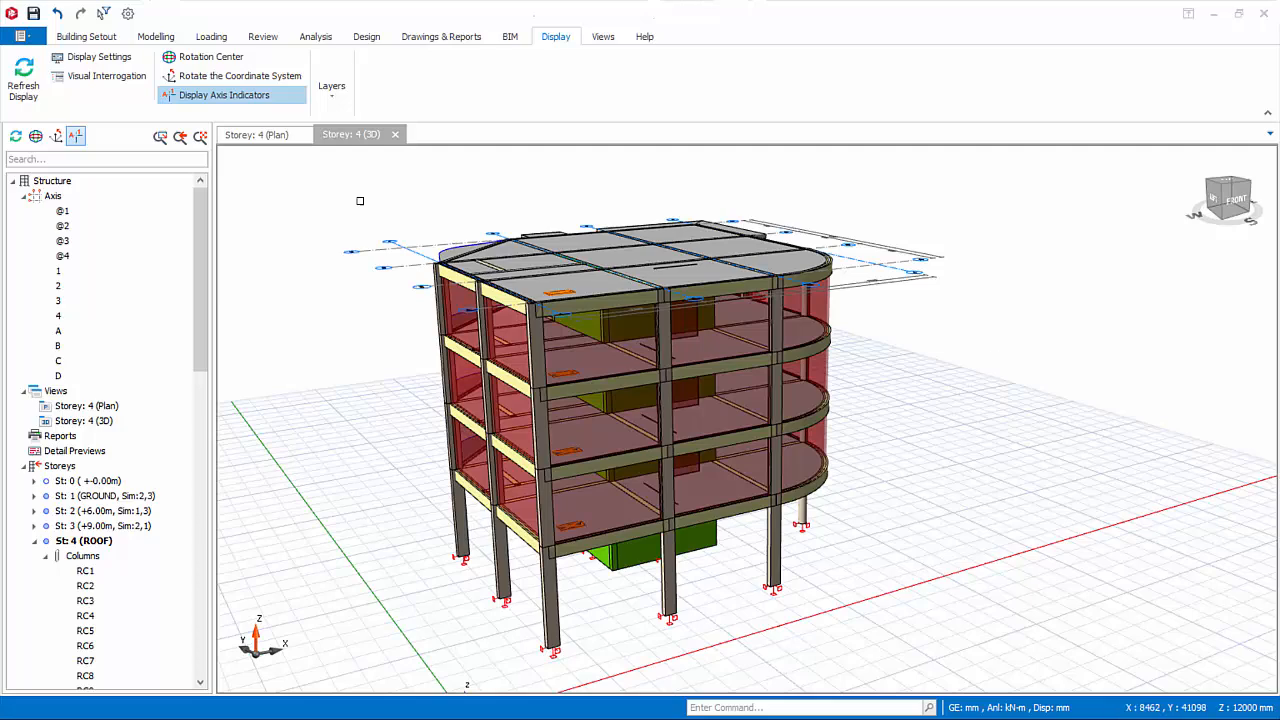
Select the upper part of the building in the 3D view and filter the selection to storey 4 (ROOF) members, excluding slabs.
drag(384, 200, 874, 408)
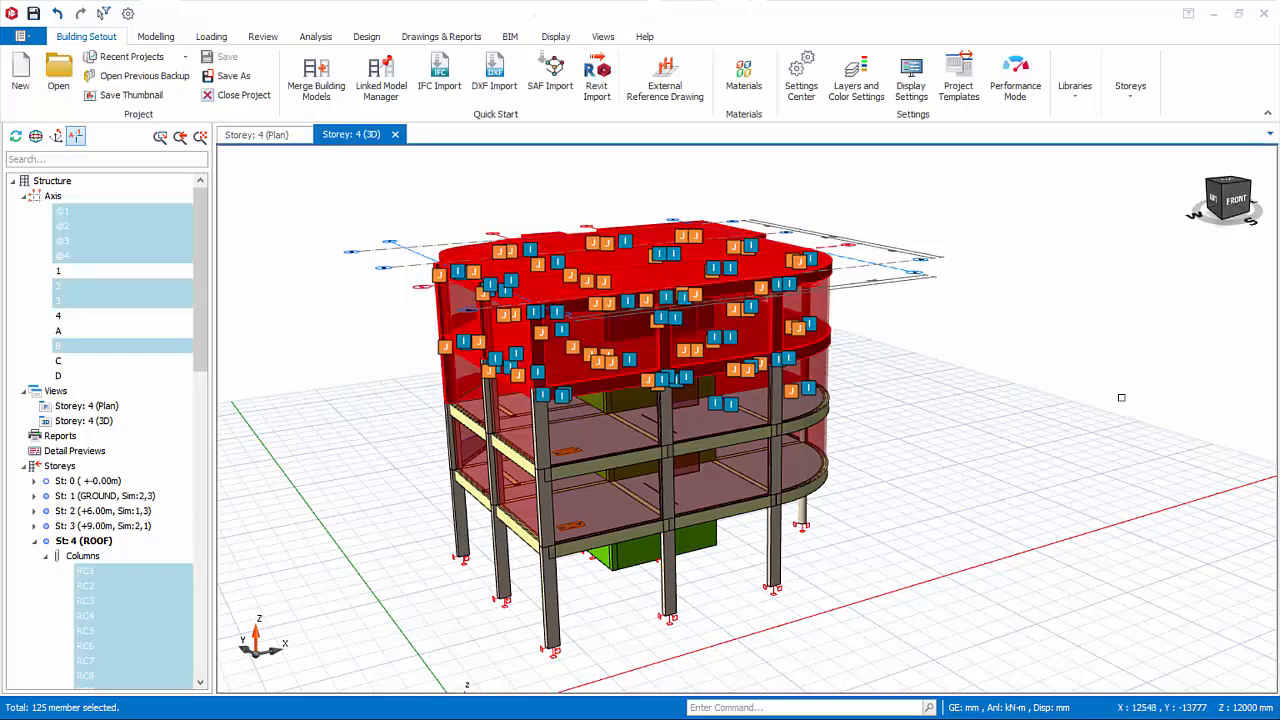
right_click(882, 328)
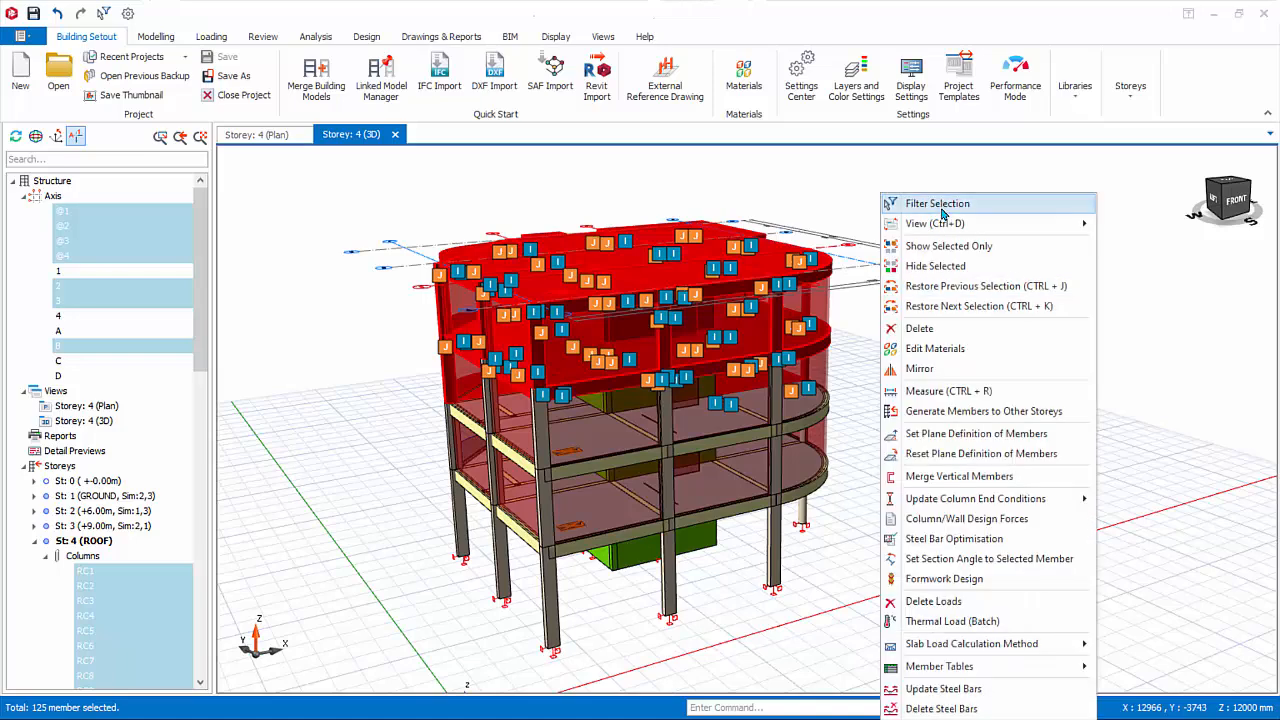
click(940, 204)
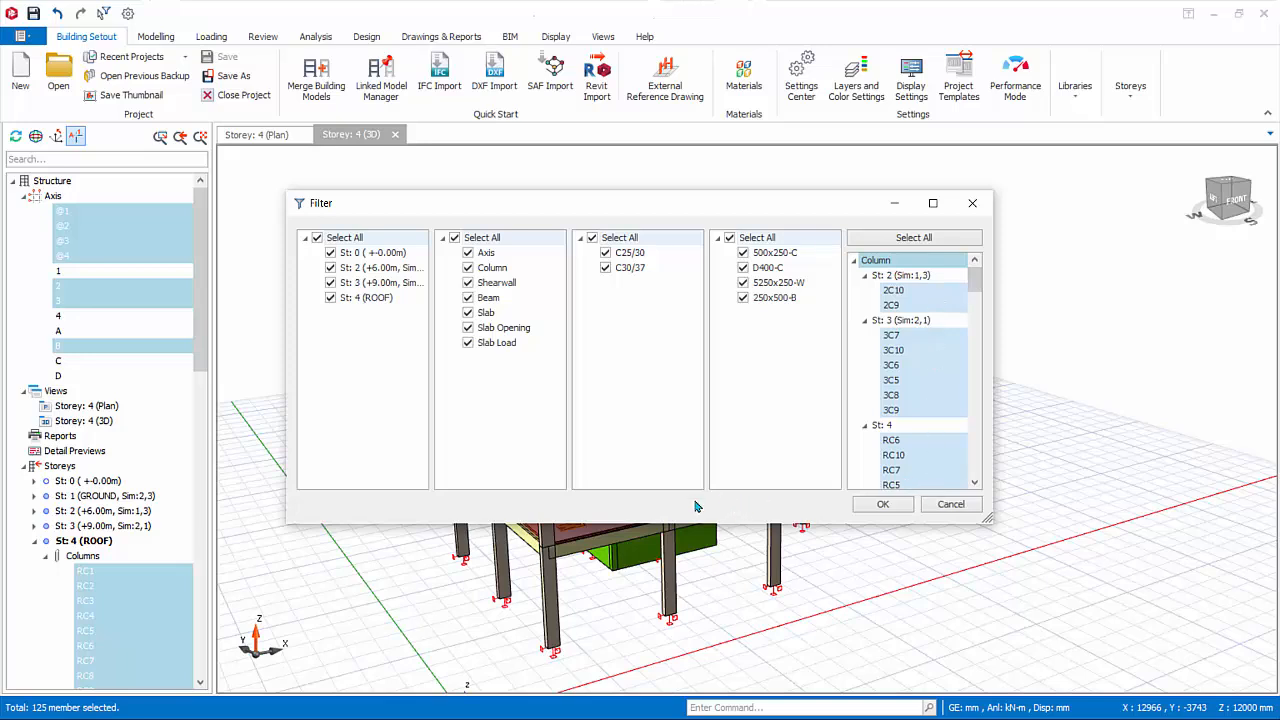
click(331, 268)
click(331, 283)
click(468, 313)
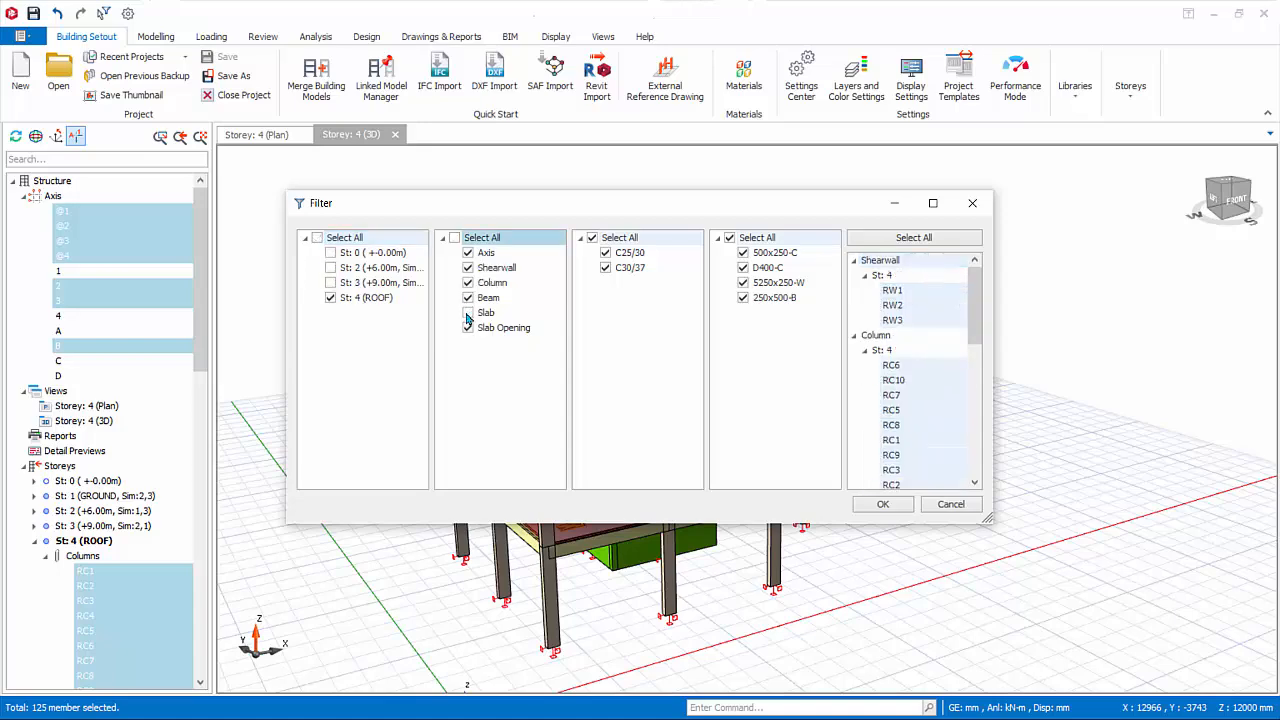
click(883, 504)
Show only the selected roof storey members in the 3D view and clear the selection.
right_click(976, 305)
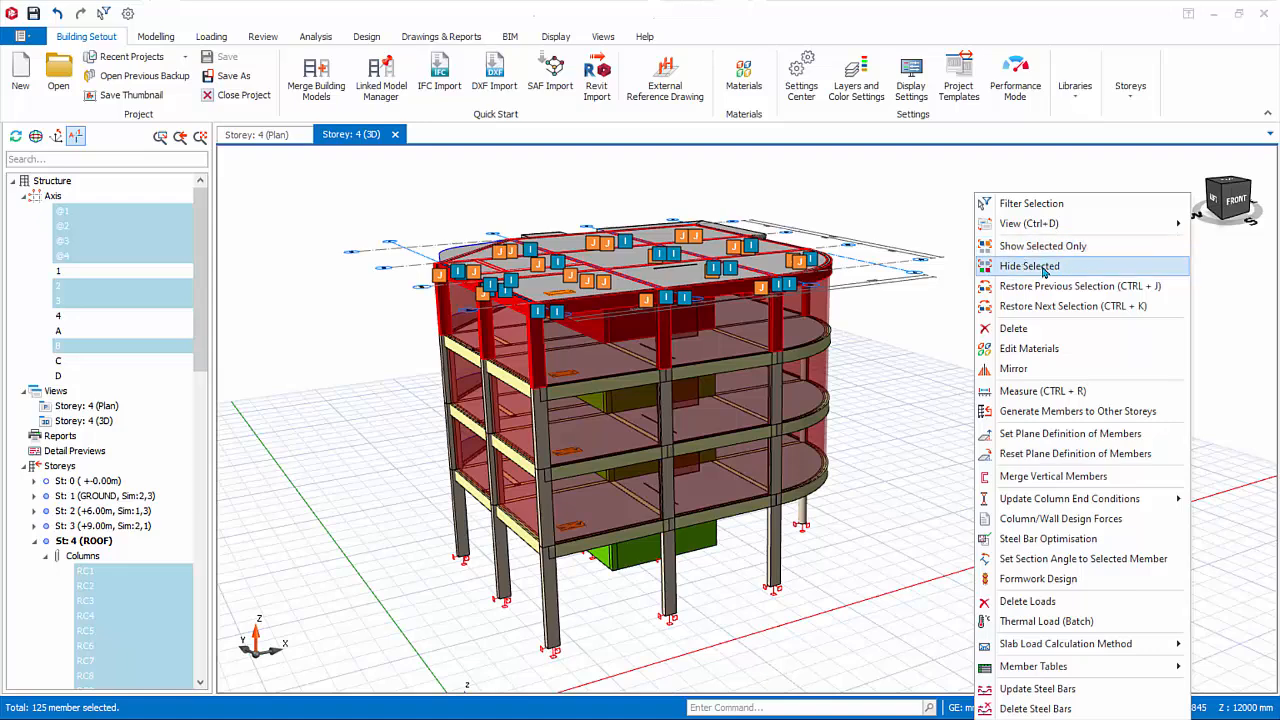
right_click(907, 250)
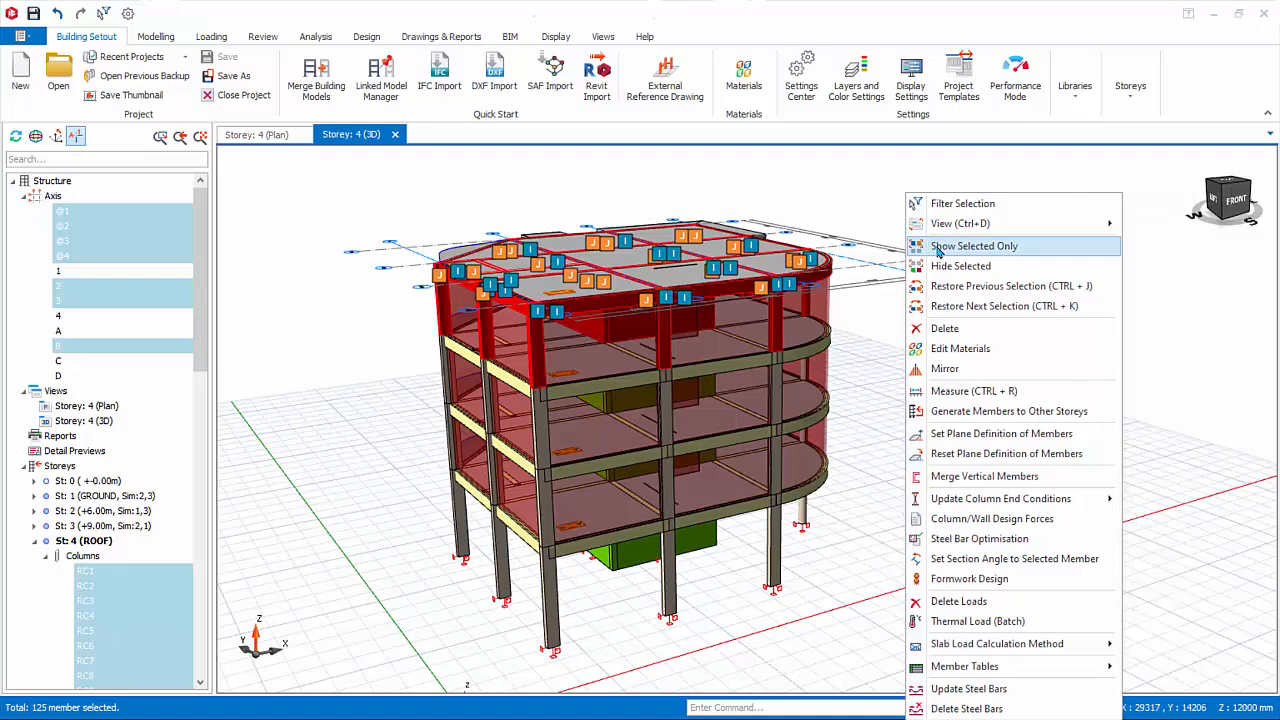
click(937, 250)
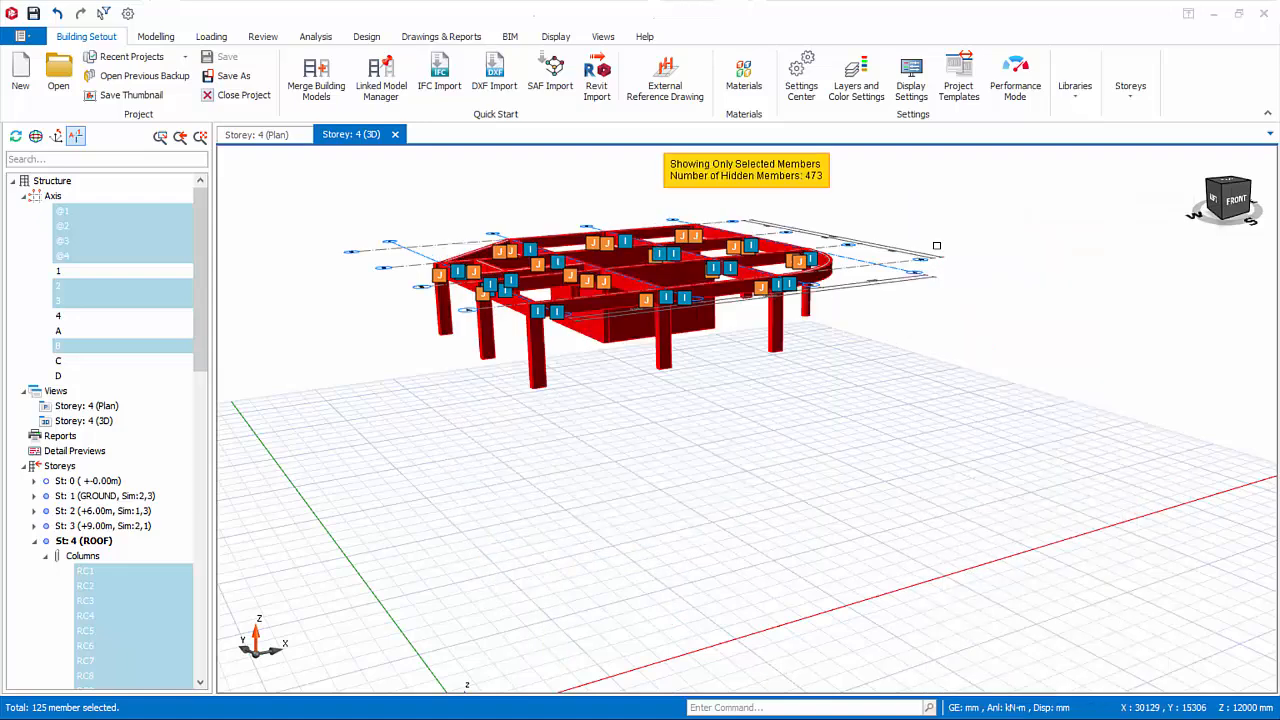
click(1045, 294)
Restore the previous member selection, show all members of the building again and clear the selection.
right_click(1004, 284)
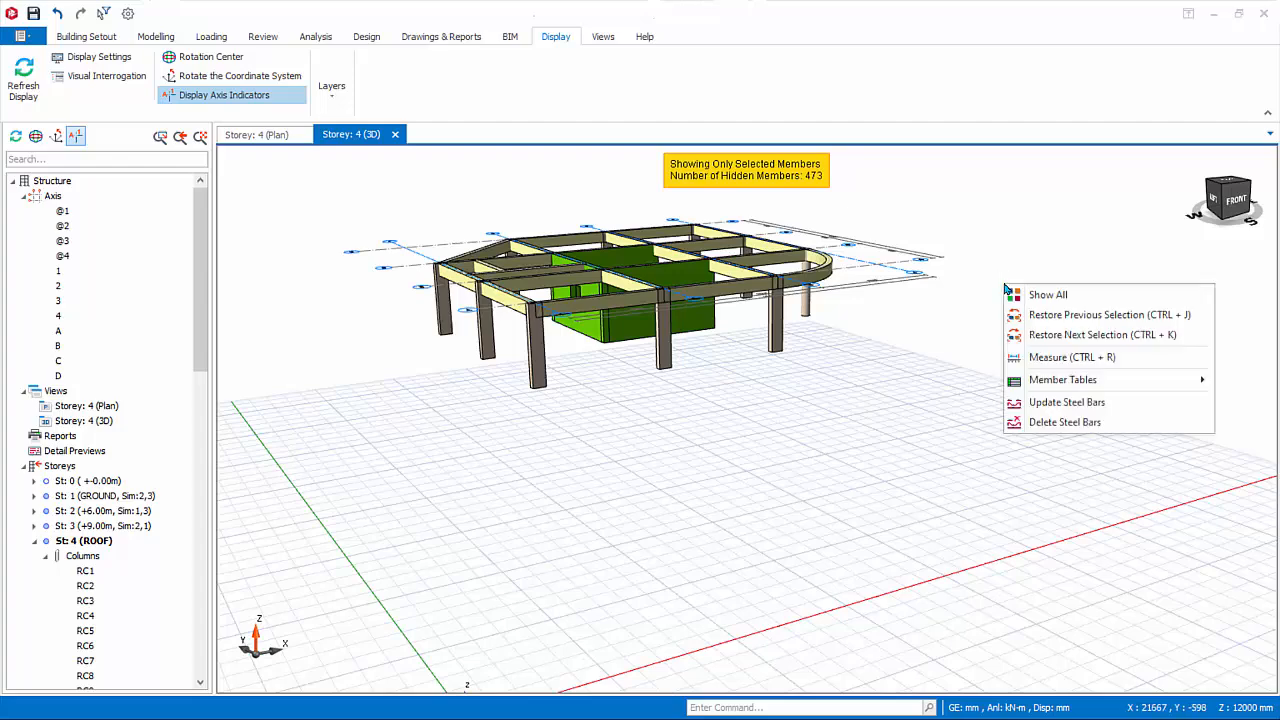
click(1043, 316)
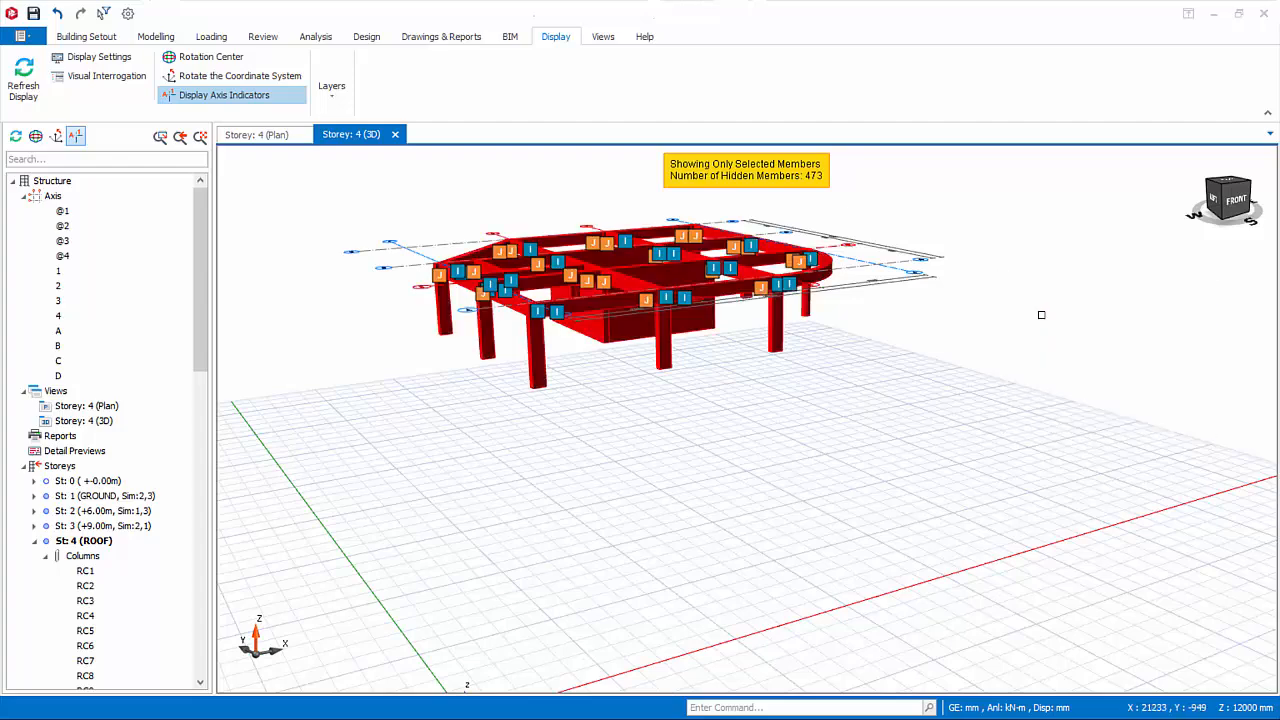
right_click(994, 280)
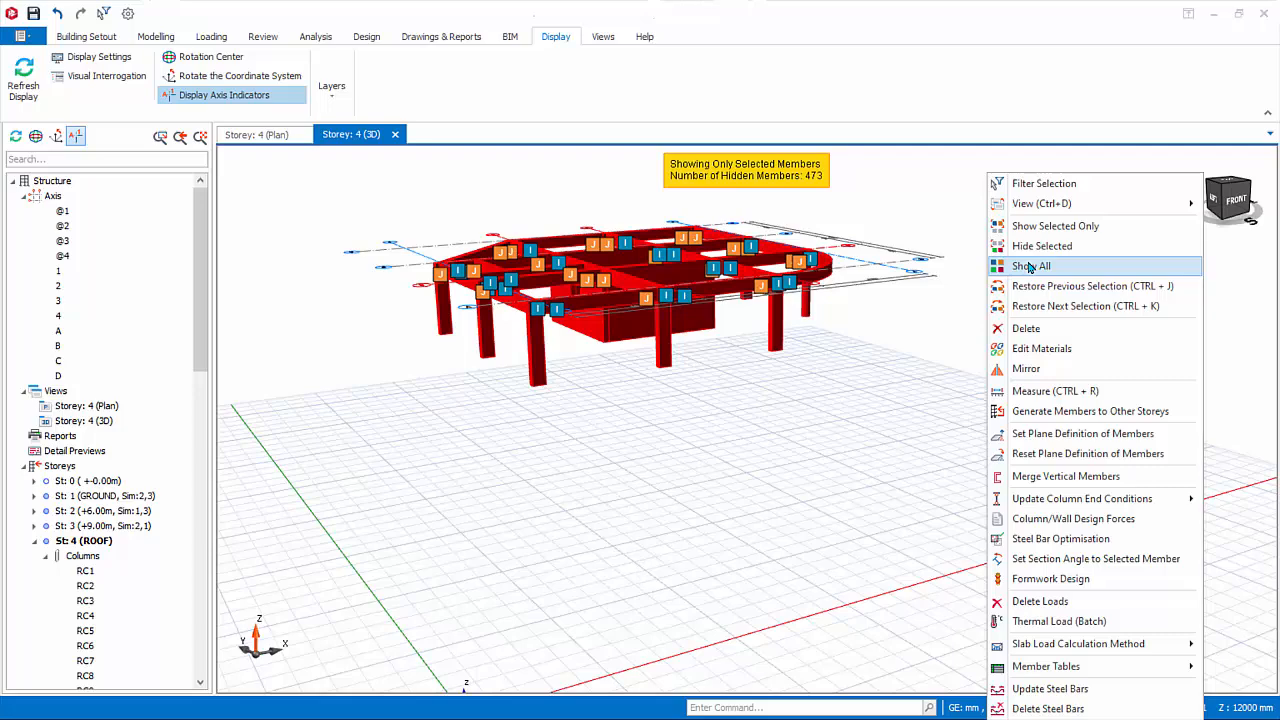
click(1030, 266)
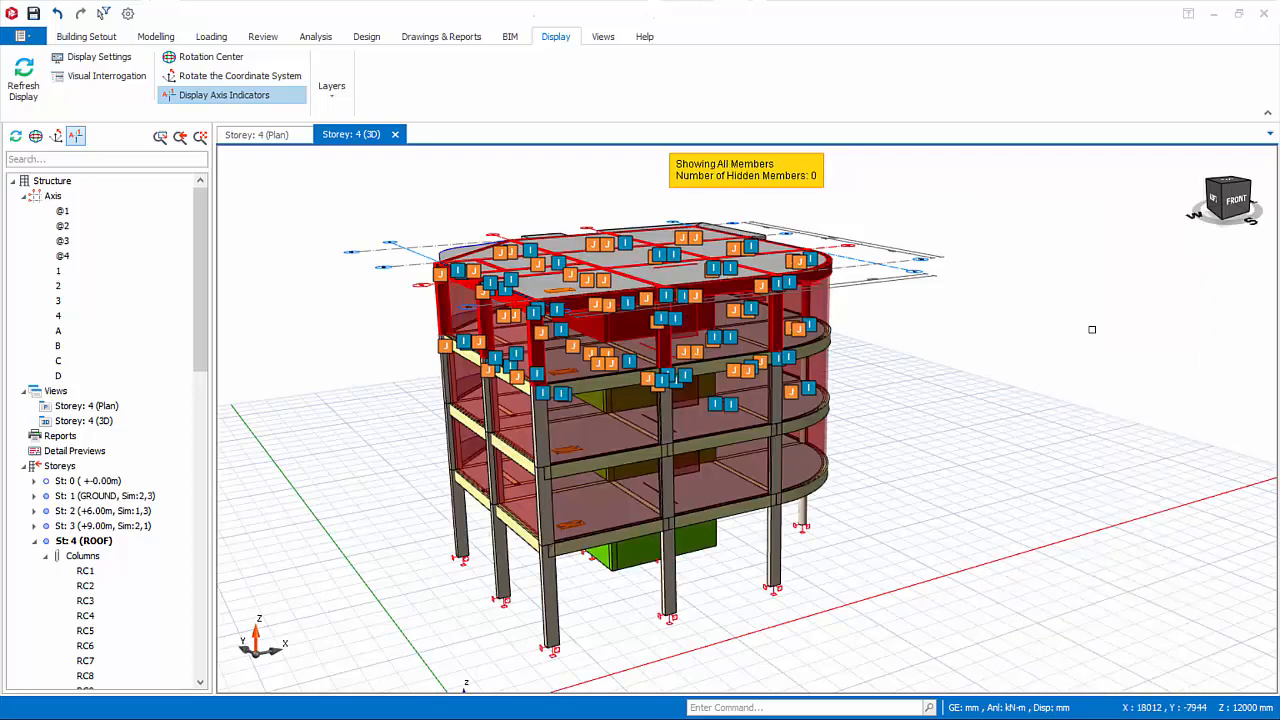
click(1092, 329)
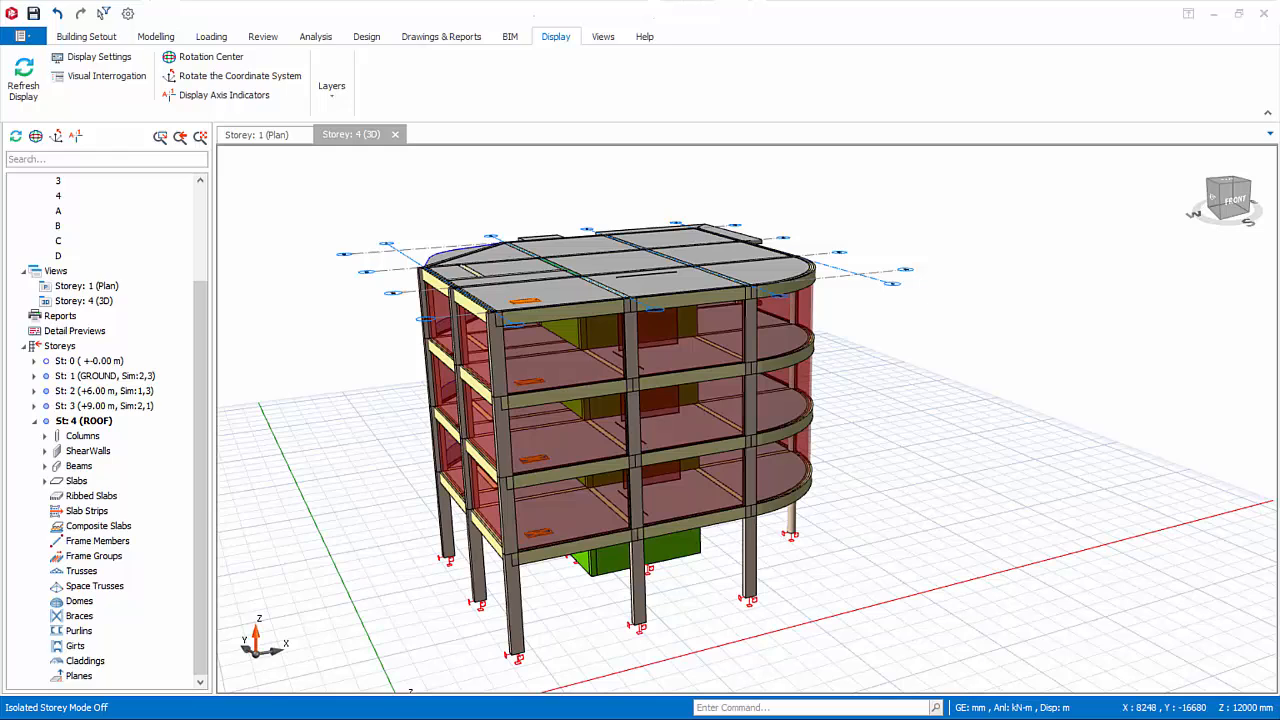
Isolate storey 4 in the 3D view, turn the isolation off and turn it on again.
click(1037, 226)
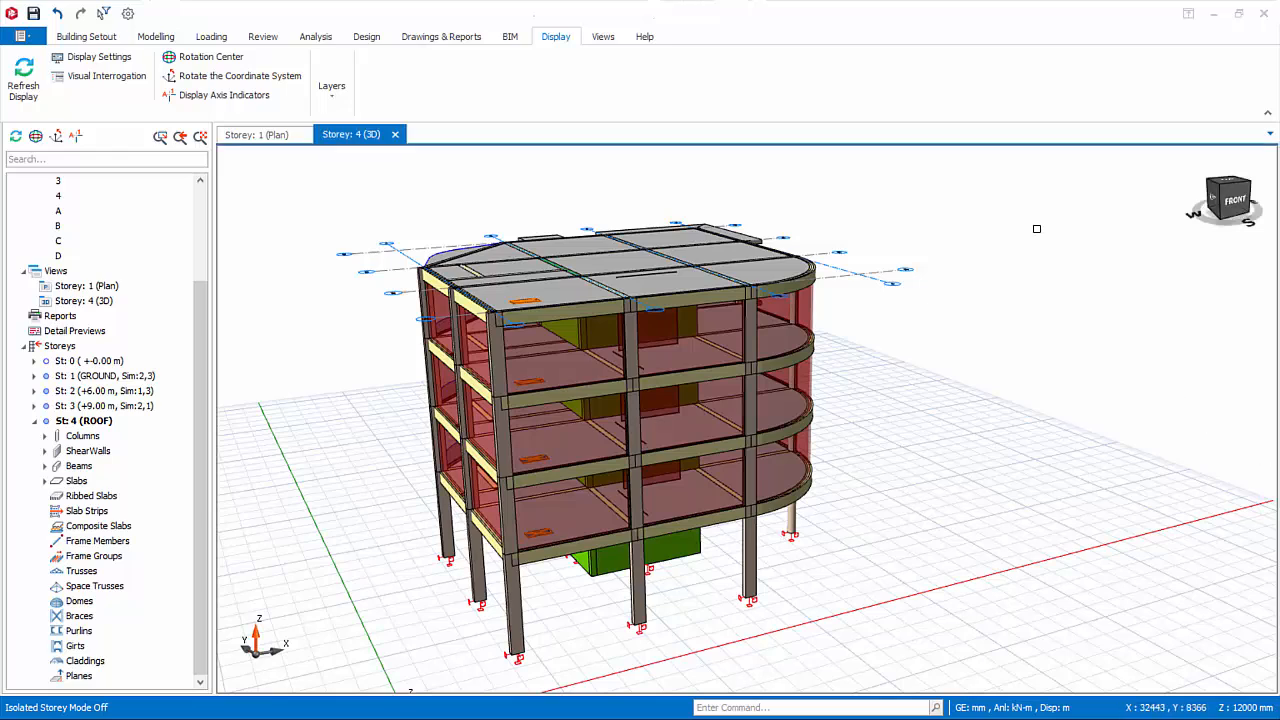
right_click(950, 301)
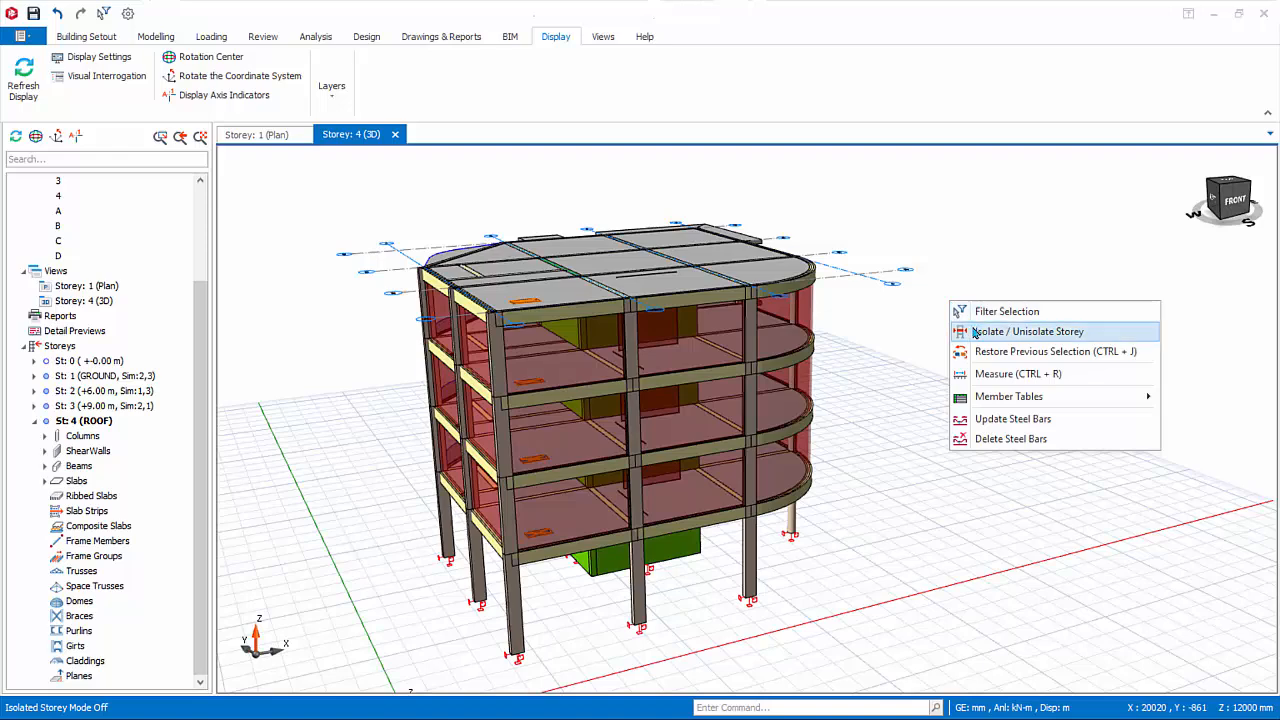
click(1027, 331)
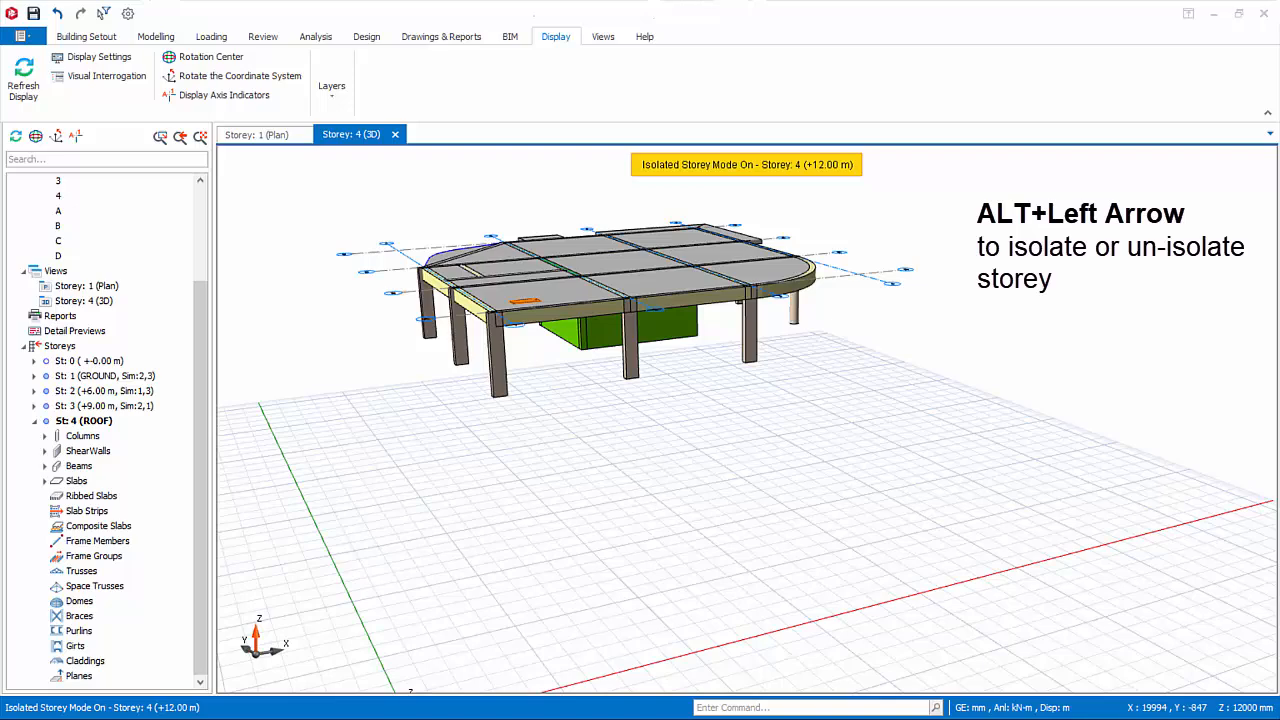
key(alt+Left)
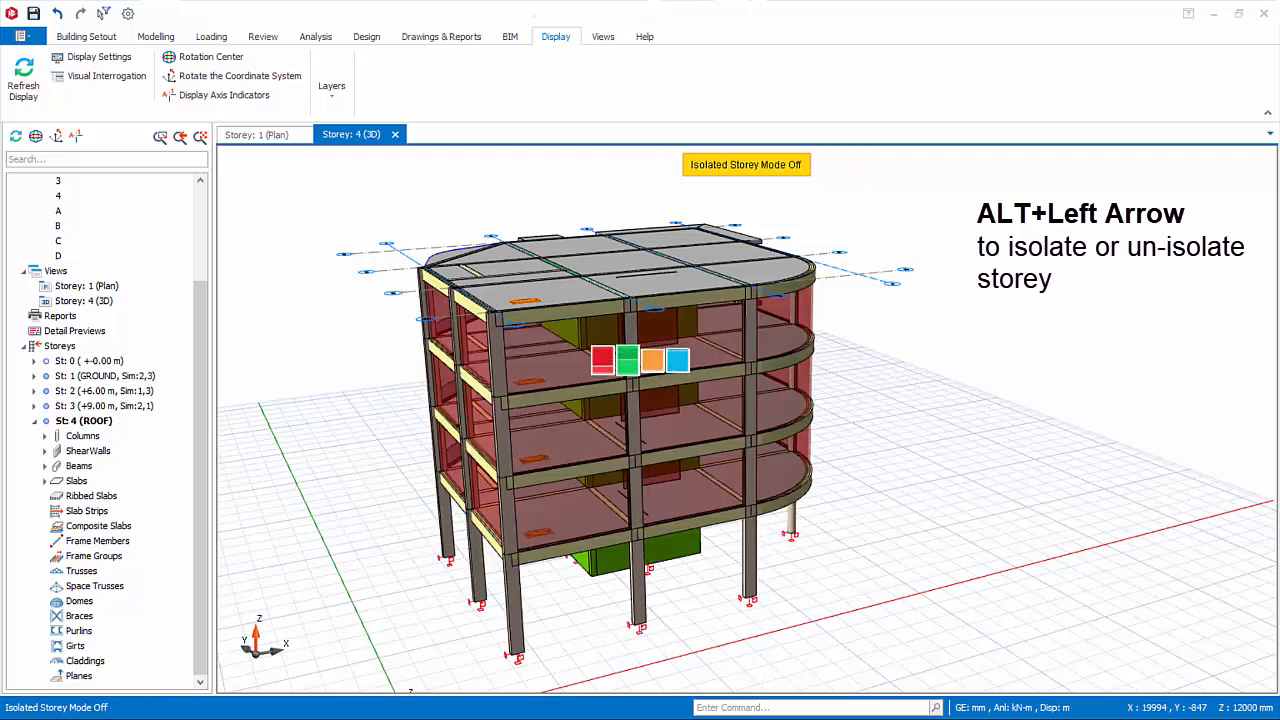
key(alt+Left)
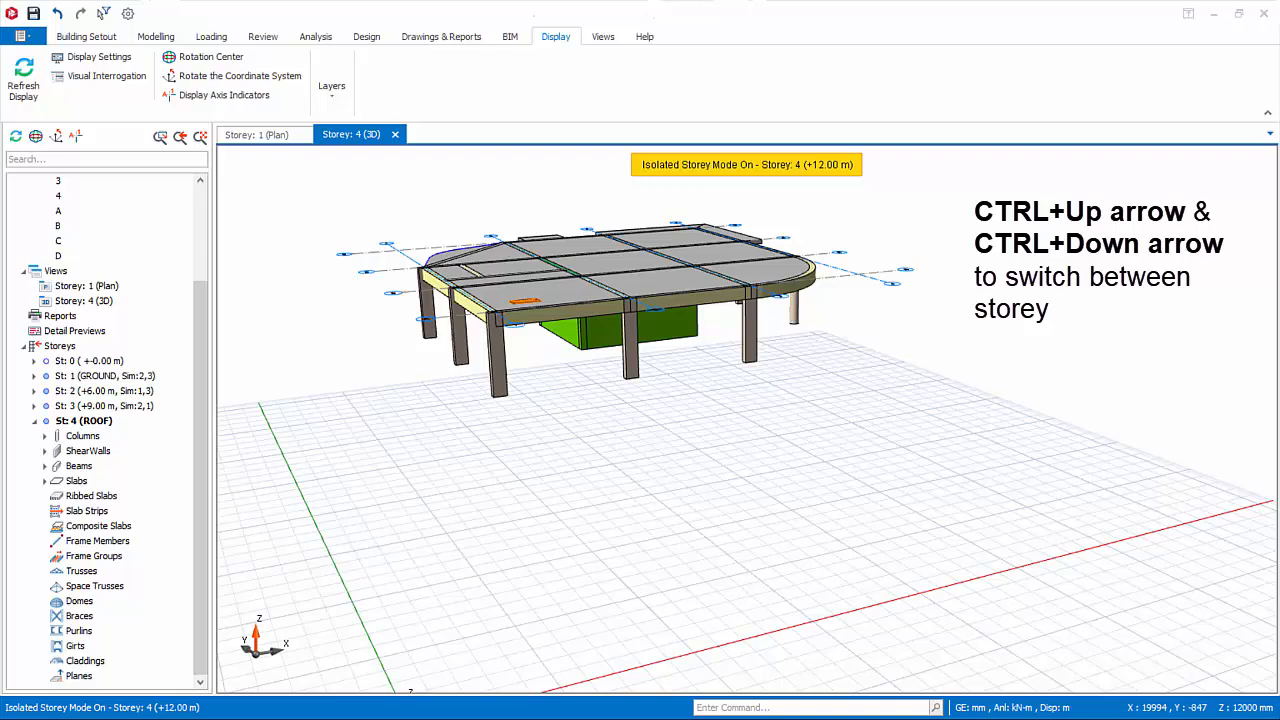
Switch the isolated storey down to storey 1 and back up to storey 3, and unisolate the storey.
key(ctrl+Down)
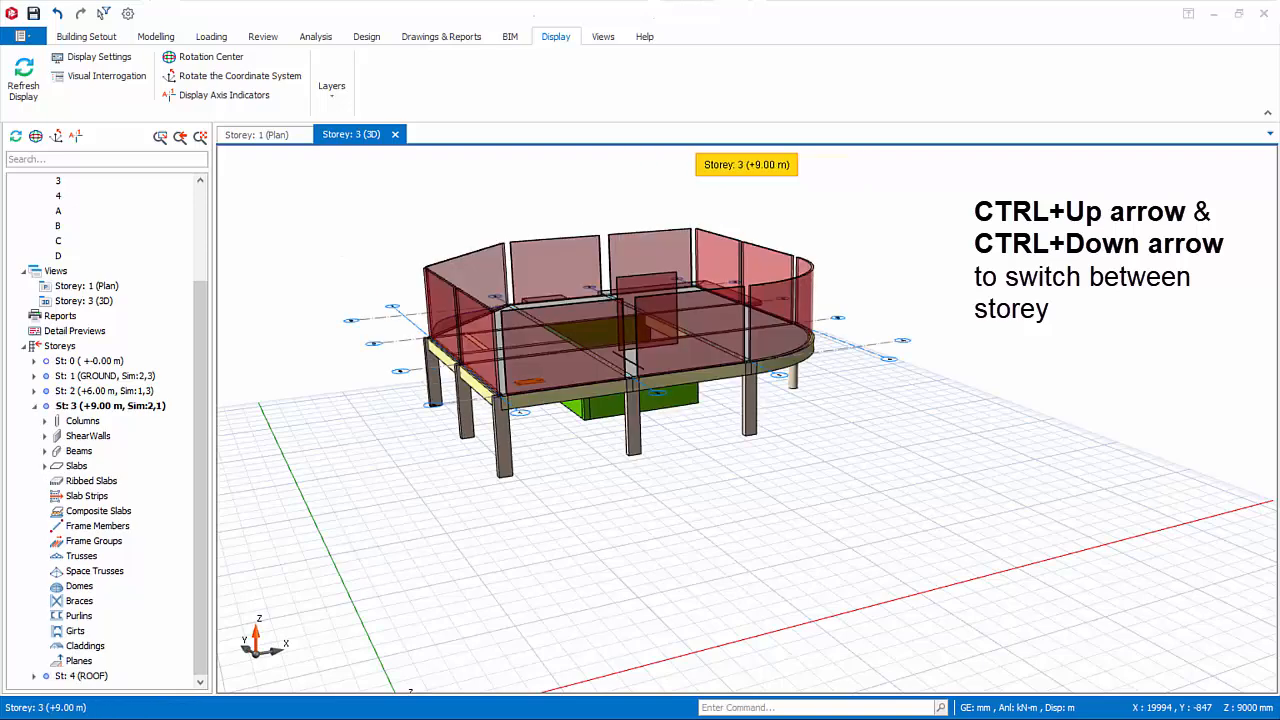
key(ctrl+Down)
key(ctrl+Down)
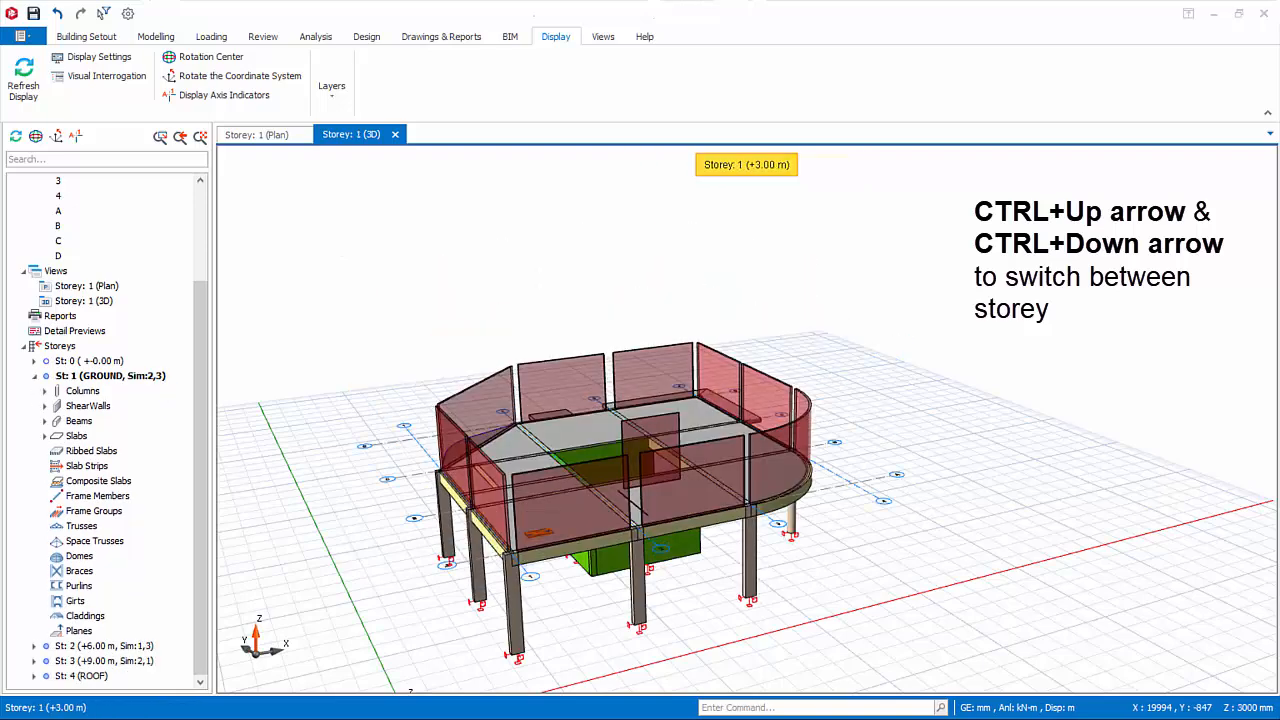
key(ctrl+Up)
key(ctrl+Up)
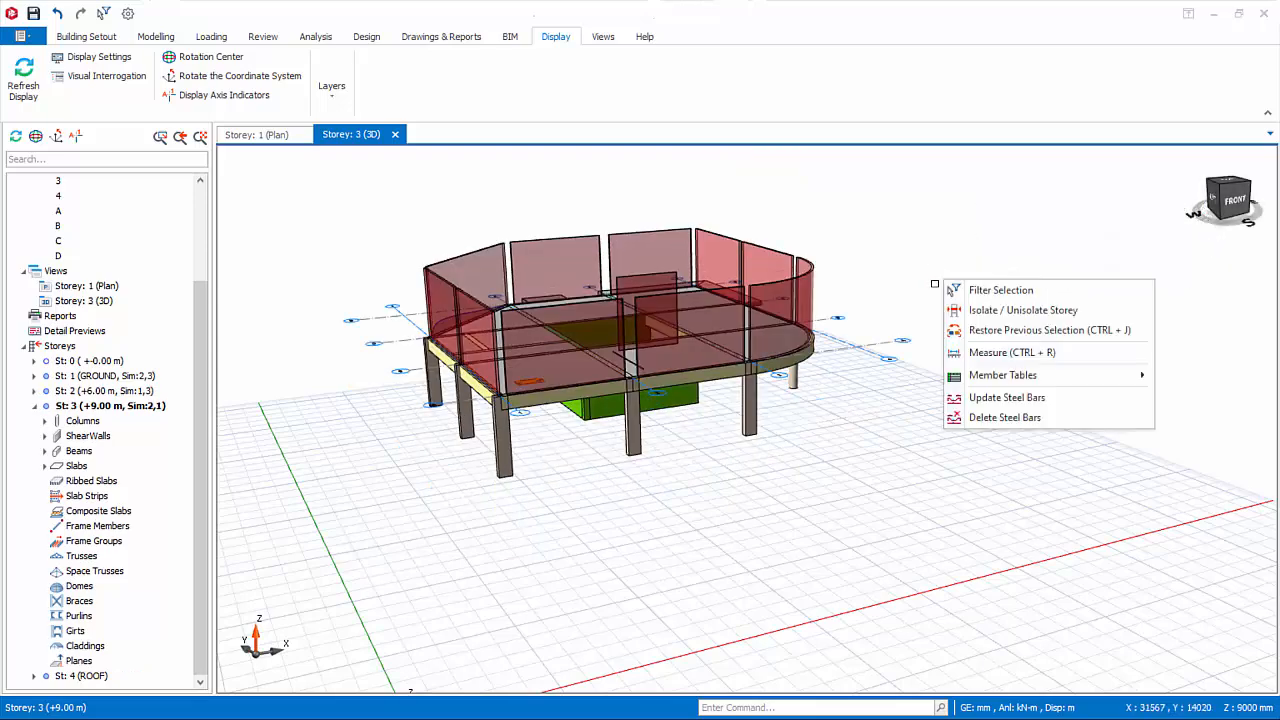
right_click(936, 285)
click(981, 312)
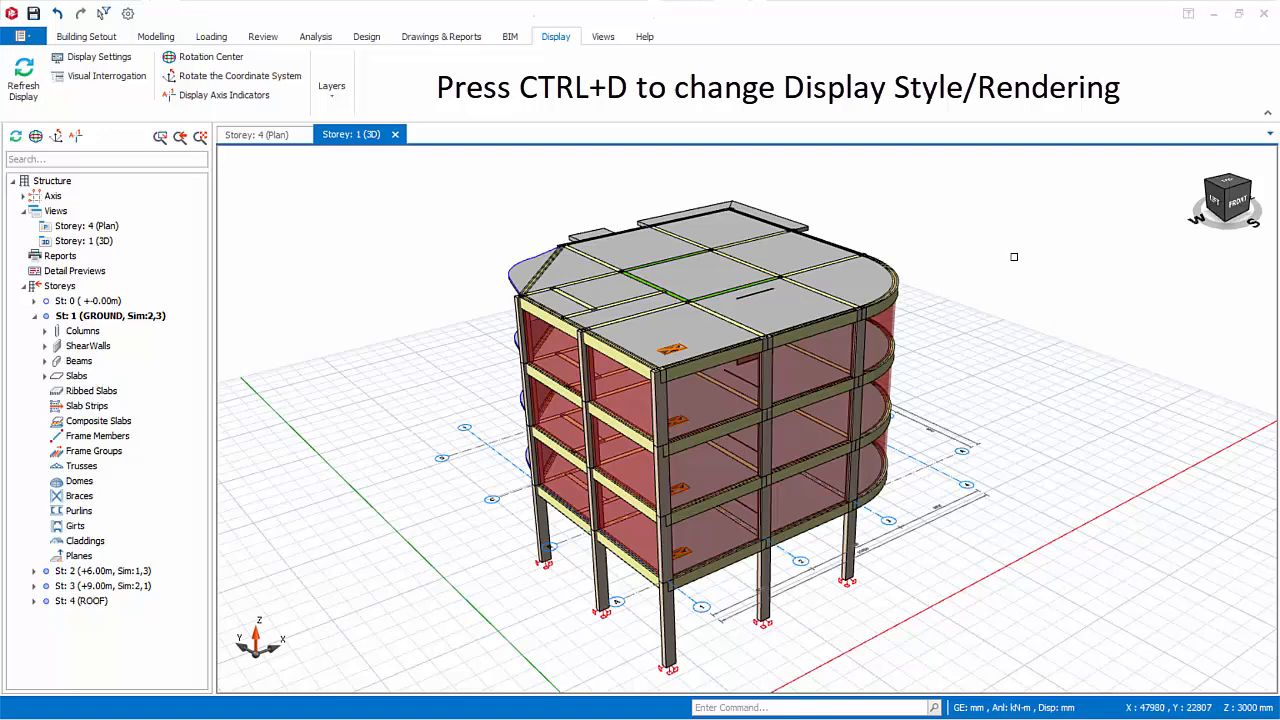
Cycle the 3D view's display style through Rendered and Flat to Linear.
key(ctrl+d)
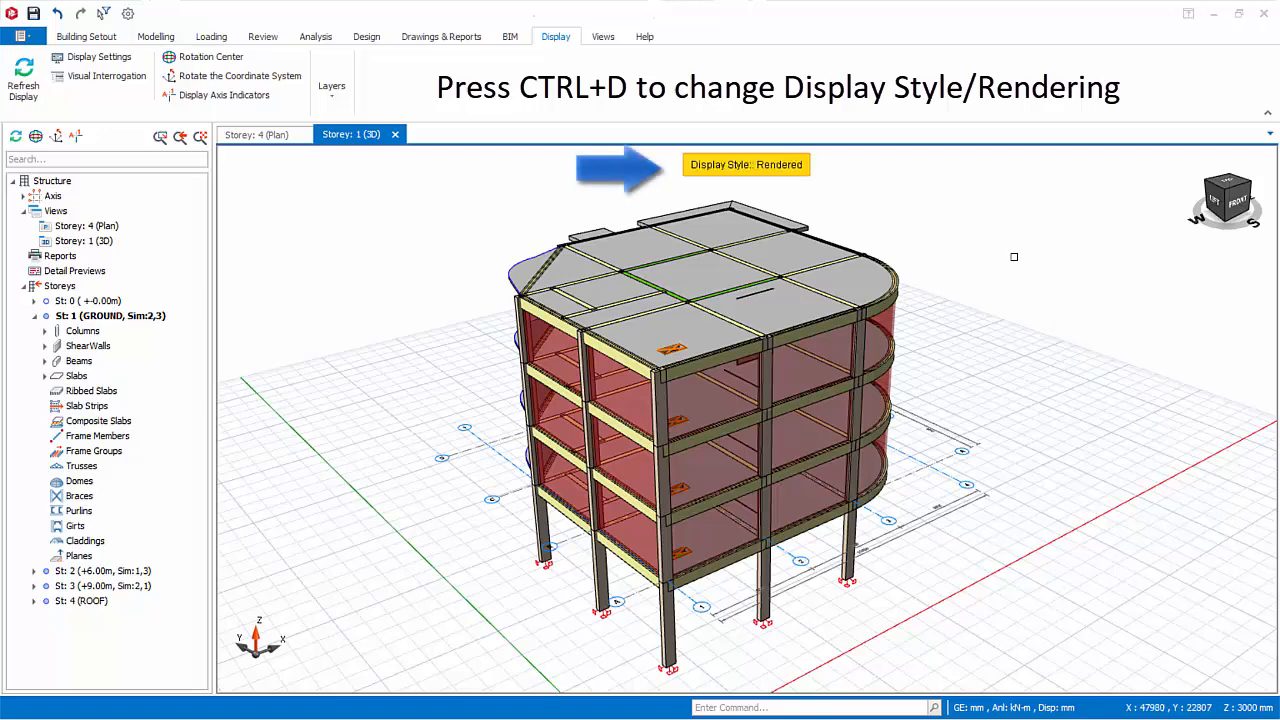
key(ctrl+d)
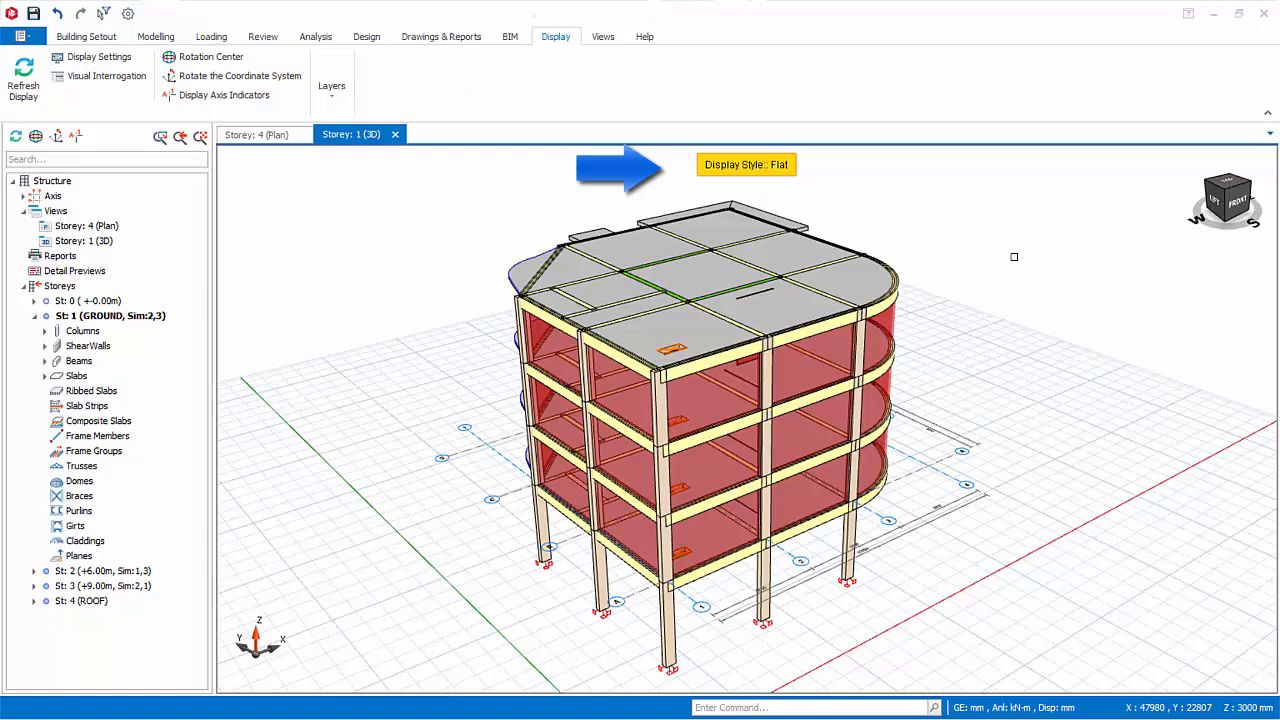
key(ctrl+d)
key(ctrl+d)
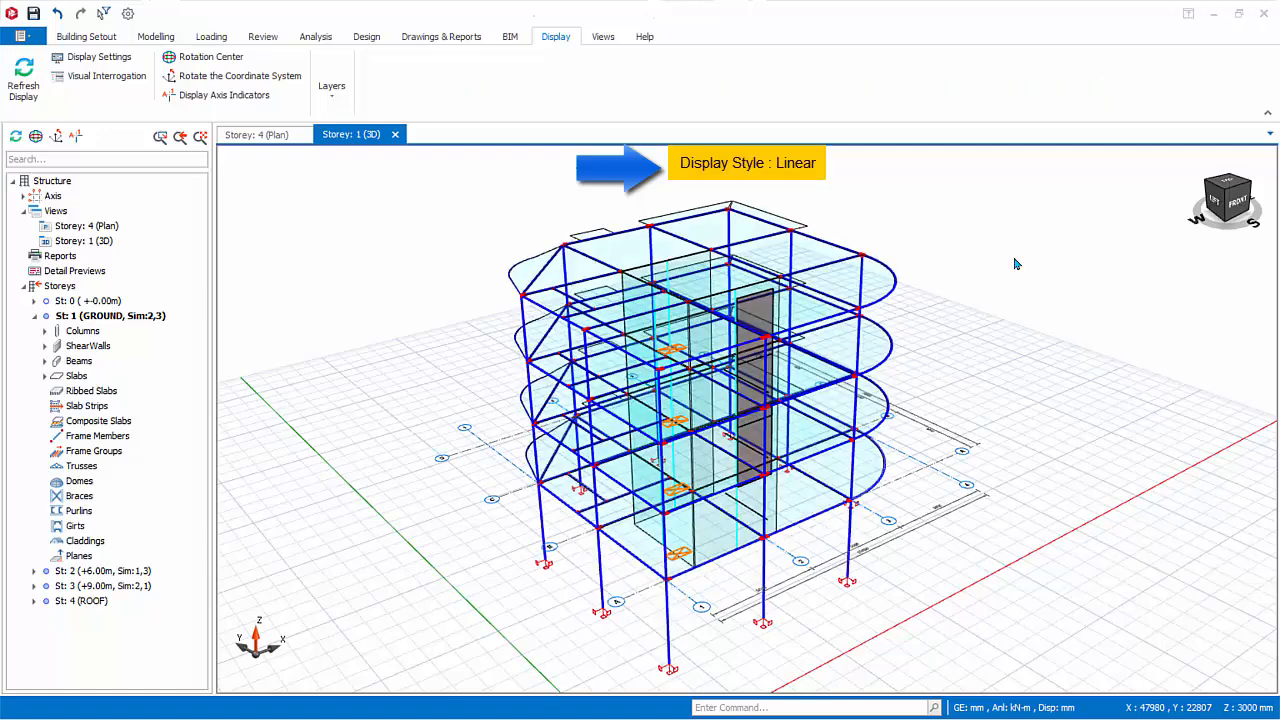
Examine the linear model's roof beam connections and the data of slab RS4 on storey 4, and view the whole frame from another angle.
scroll(739, 355, up, 8)
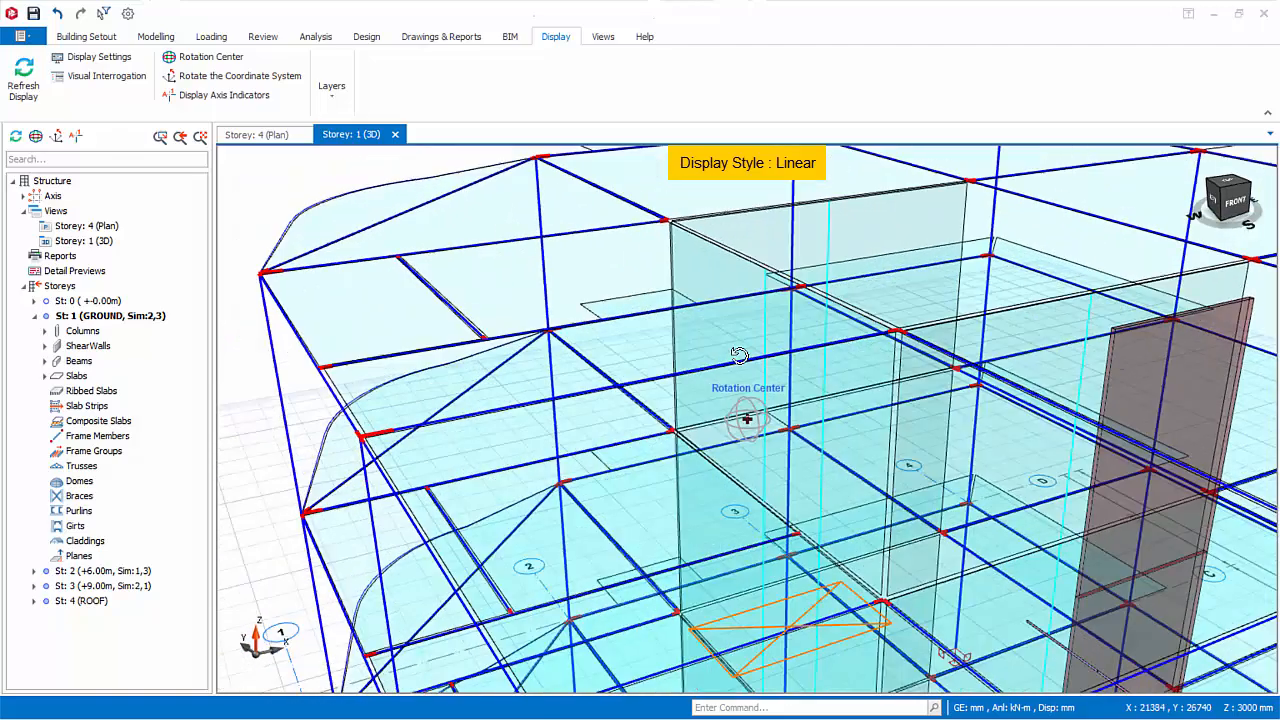
middle_drag(739, 355, 692, 334)
scroll(560, 288, up, 1)
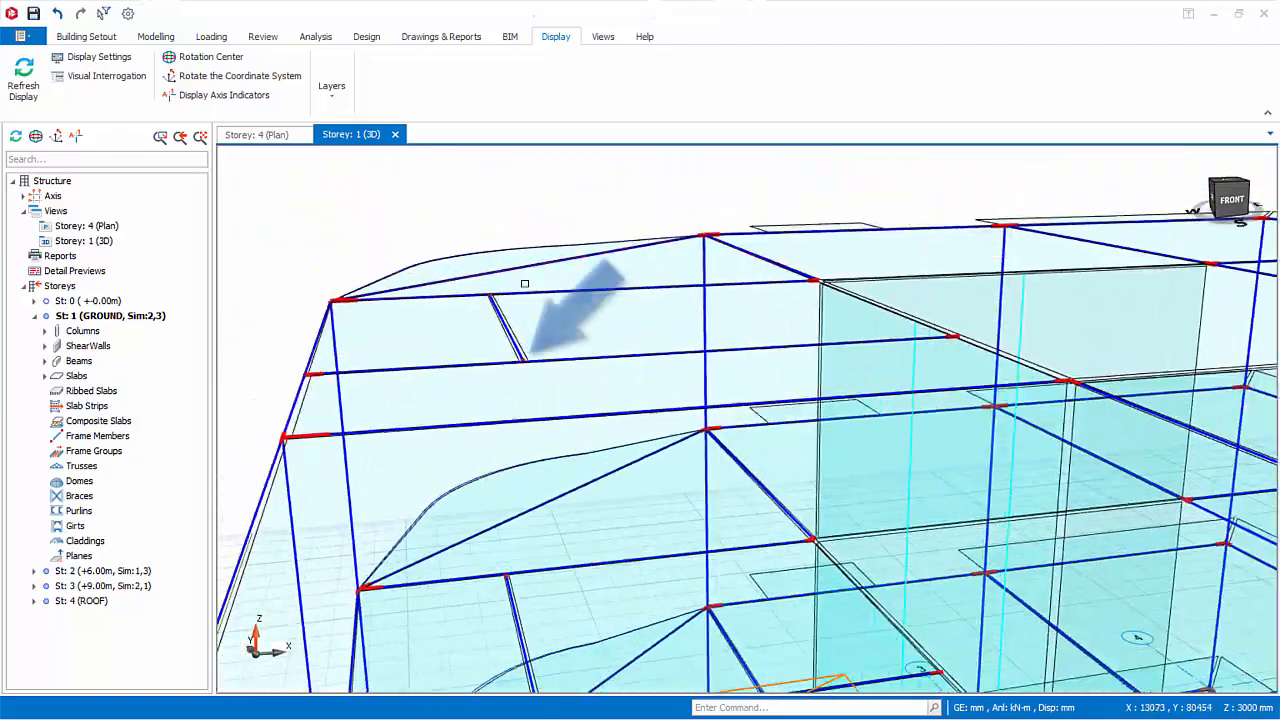
mouse_move(753, 355)
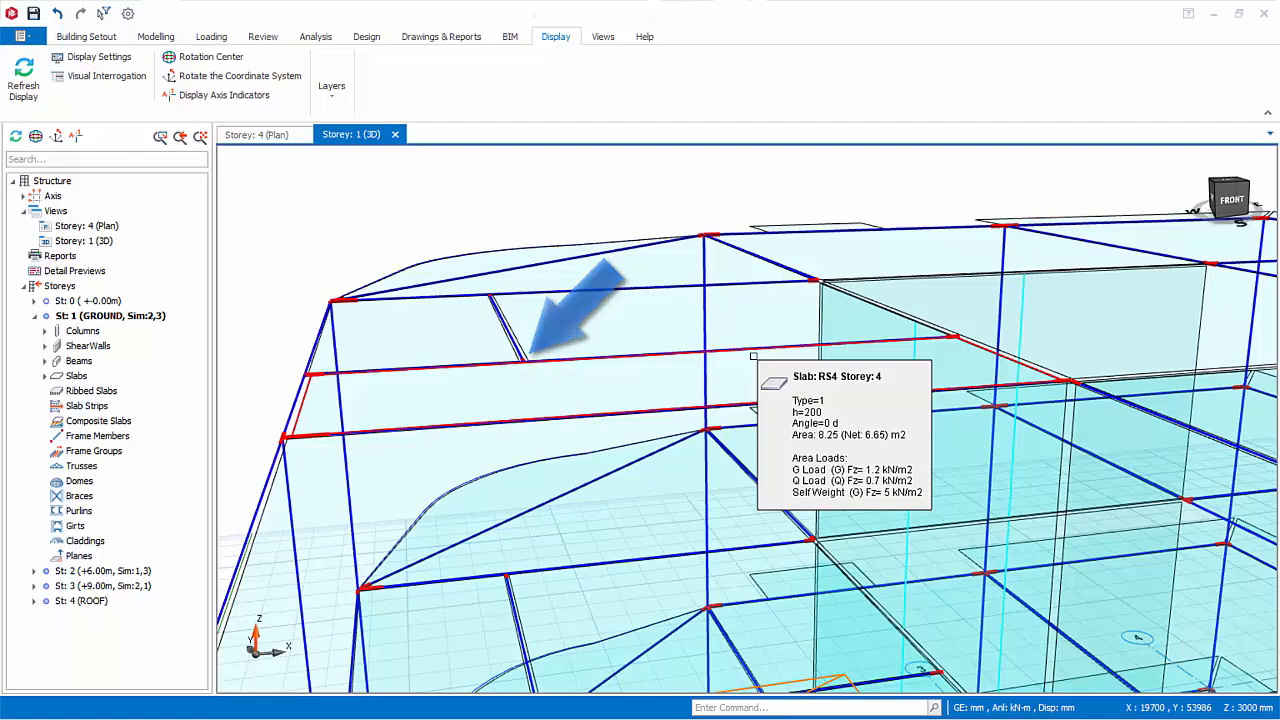
scroll(740, 360, down, 3)
scroll(732, 364, down, 5)
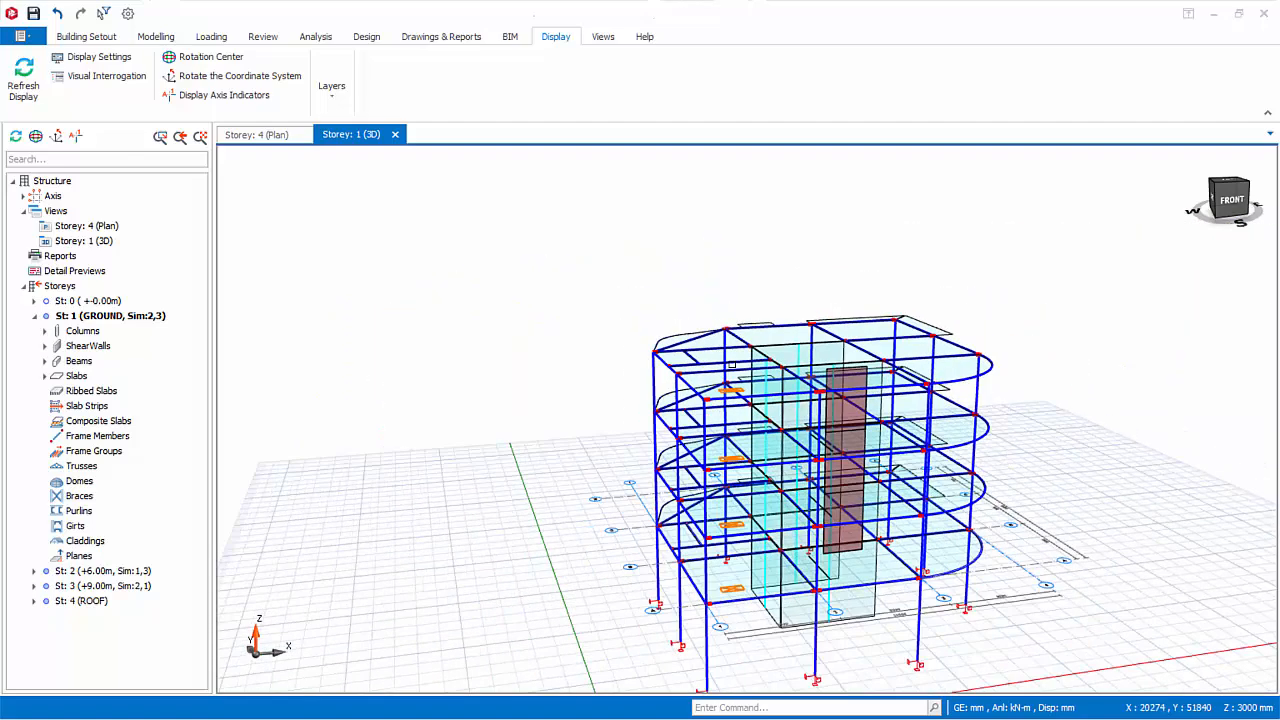
middle_drag(732, 364, 752, 420)
middle_drag(910, 450, 818, 417)
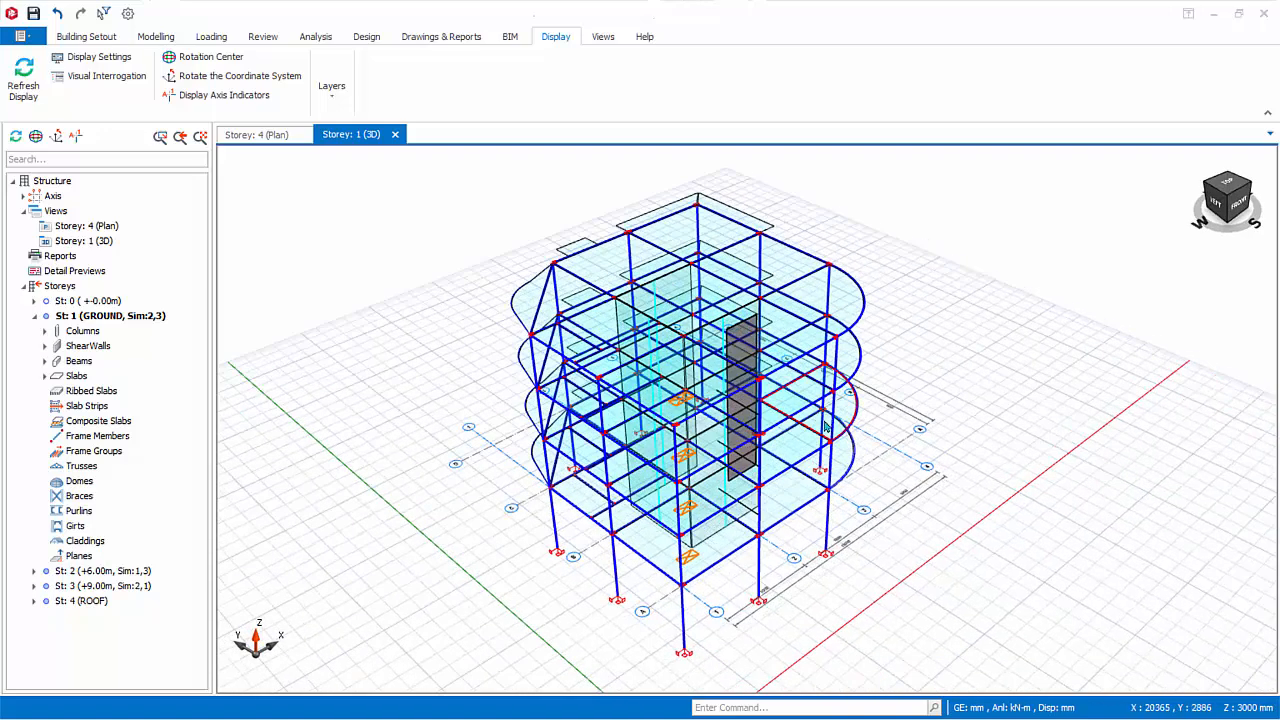